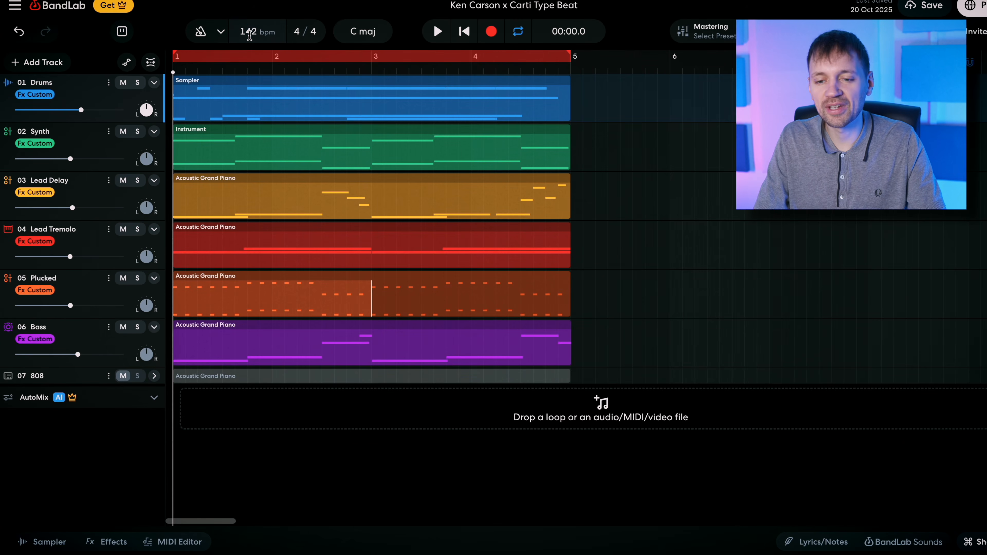
Move every track's region except the Synth one to the empty space starting at bar 6
left_click(244, 32)
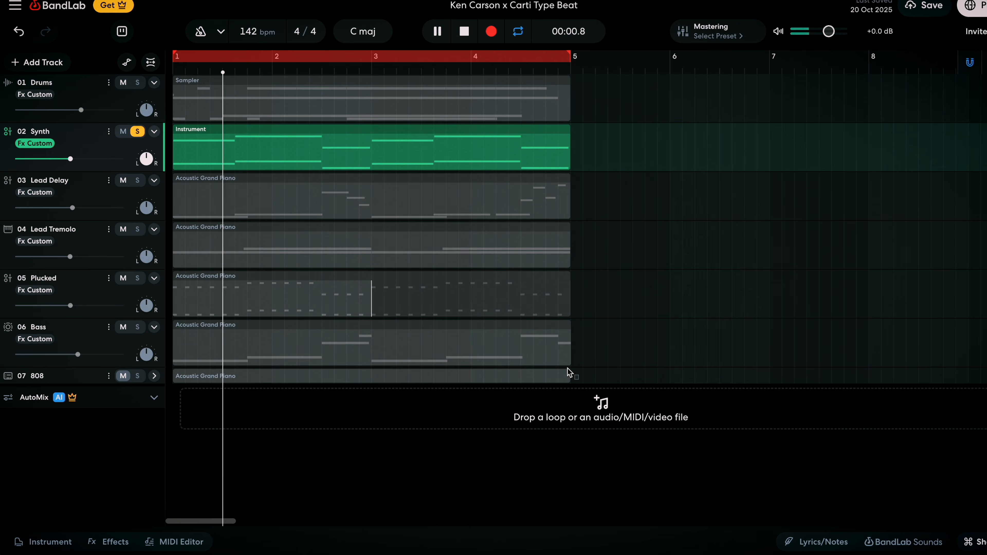
left_click_drag(579, 379, 382, 193)
left_click(242, 104, "shift")
left_click_drag(234, 105, 743, 113)
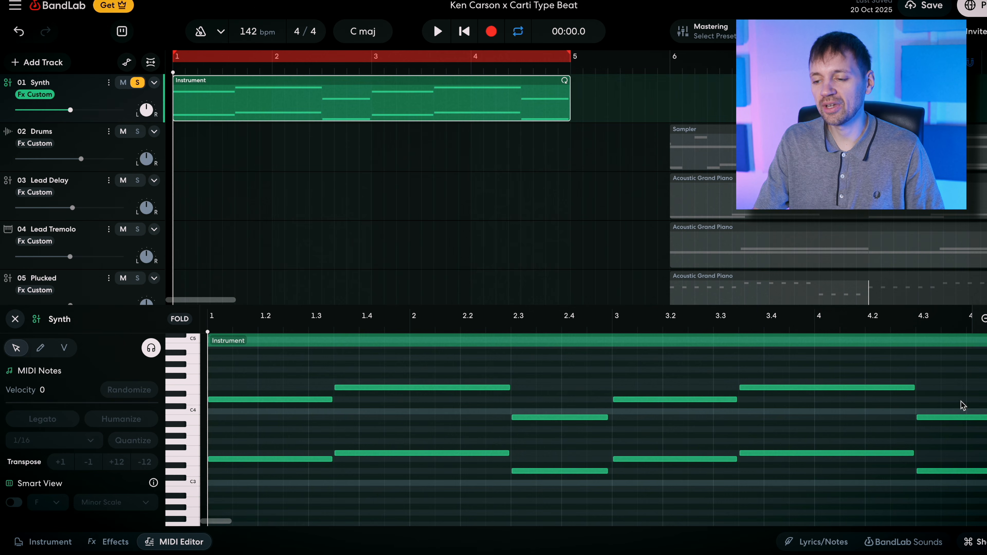
Show the whole four-bar Synth region in the note editor and play it soloed
left_click(983, 318)
left_click(984, 318)
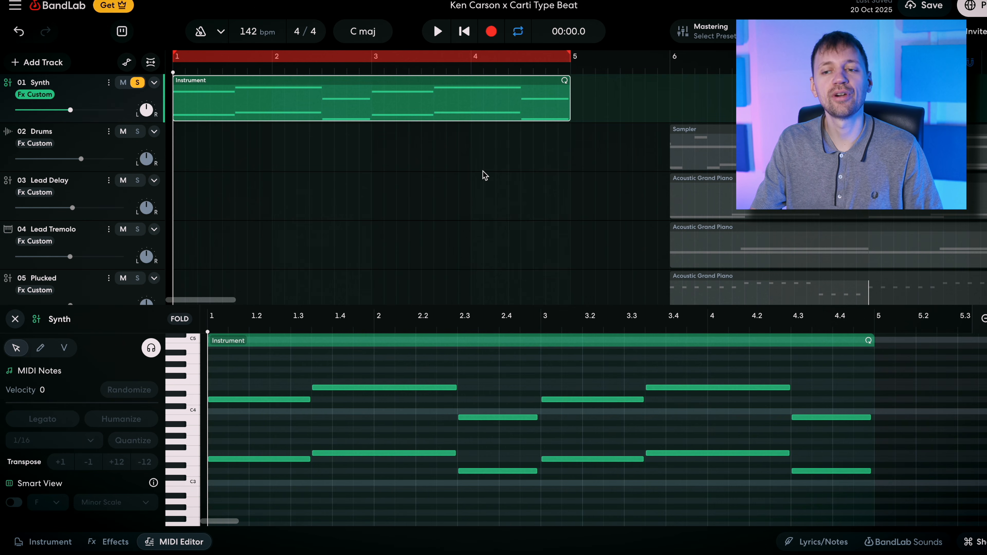
key("space")
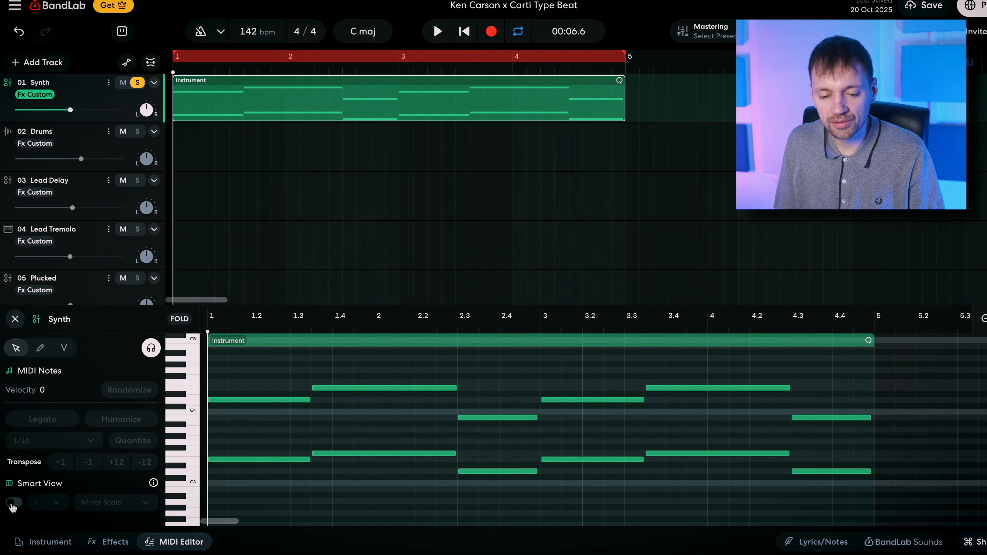
Enable Smart View for the Synth notes and check the available root notes
left_click(13, 502)
left_click(50, 503)
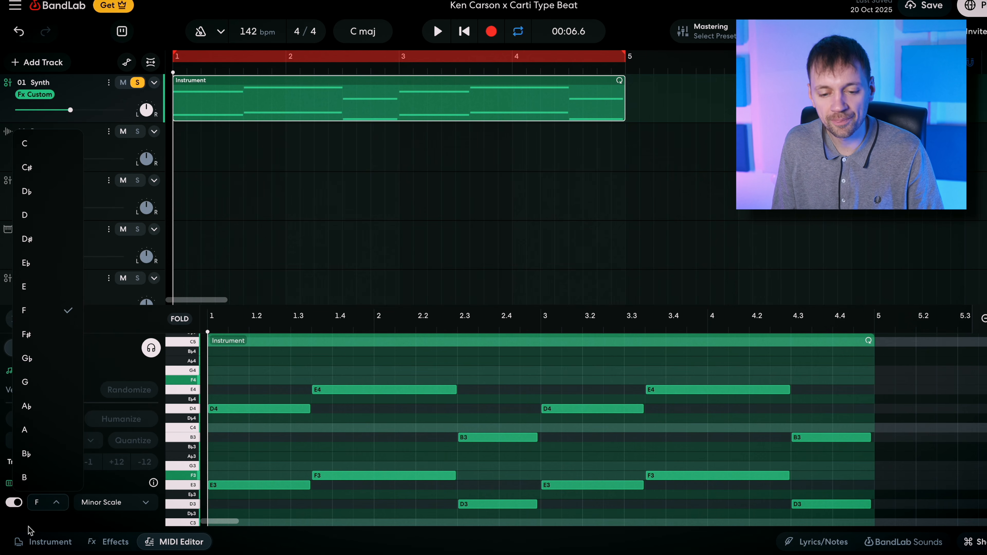
left_click(55, 504)
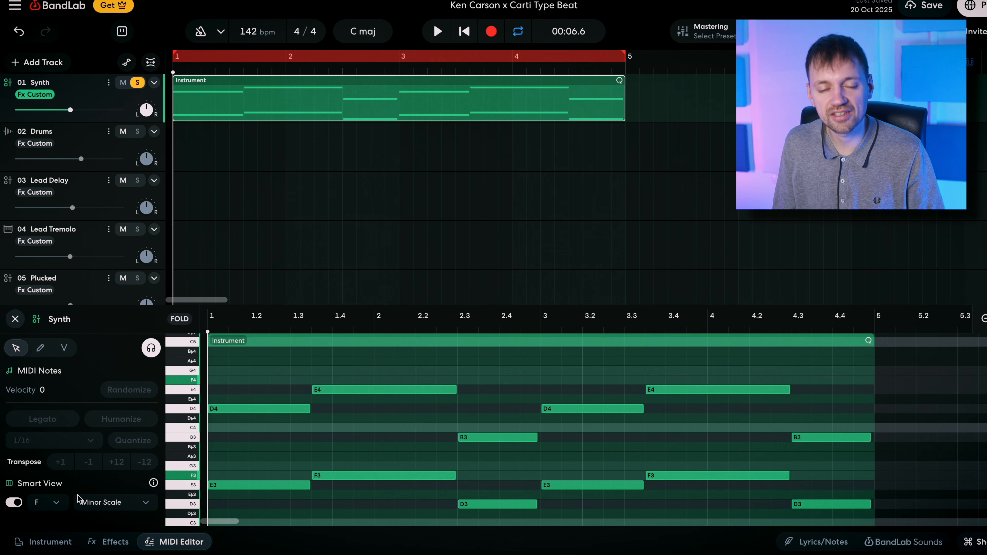
Try E as the Smart View root note and check the available scale types
left_click(33, 504)
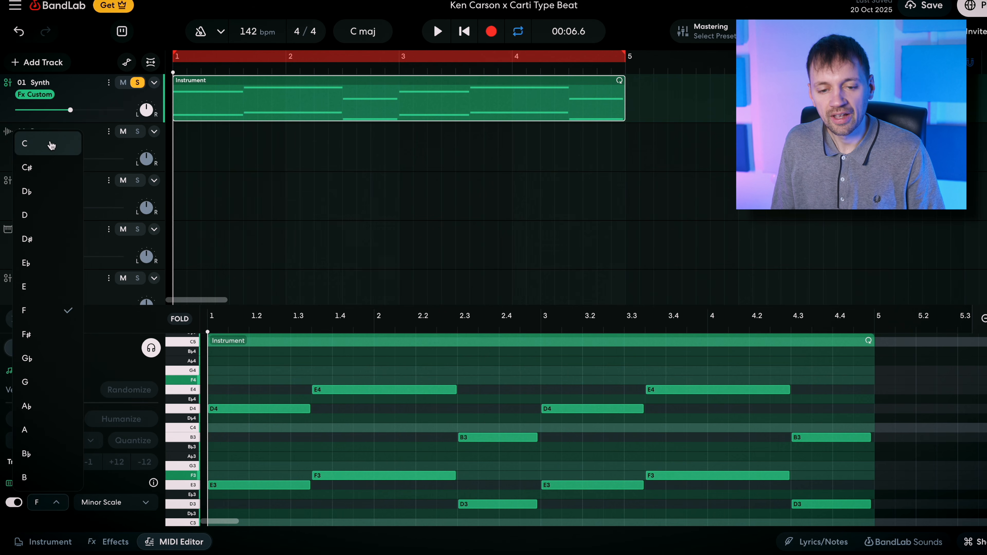
left_click(37, 294)
left_click(118, 509)
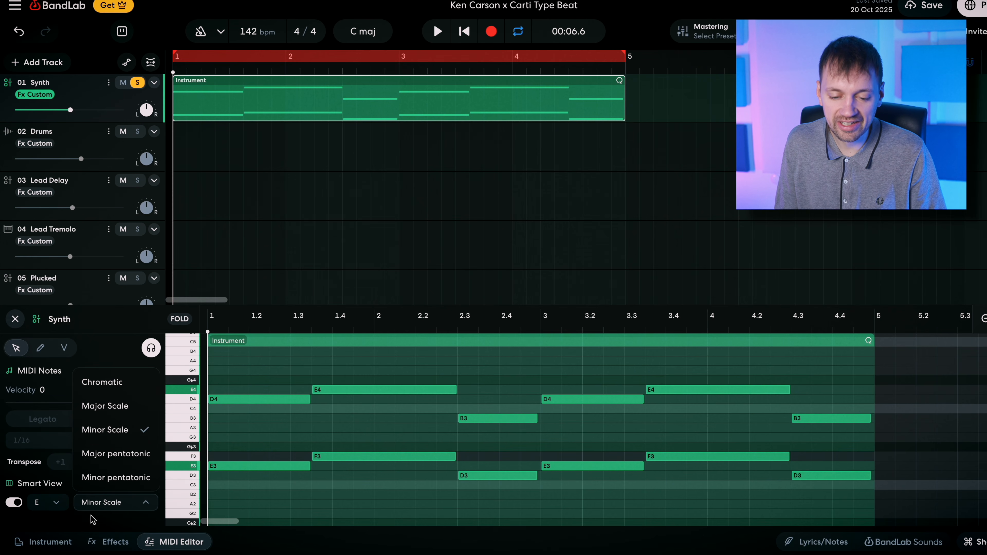
left_click(95, 508)
Set Smart View to root note C with the Major Scale
left_click(47, 503)
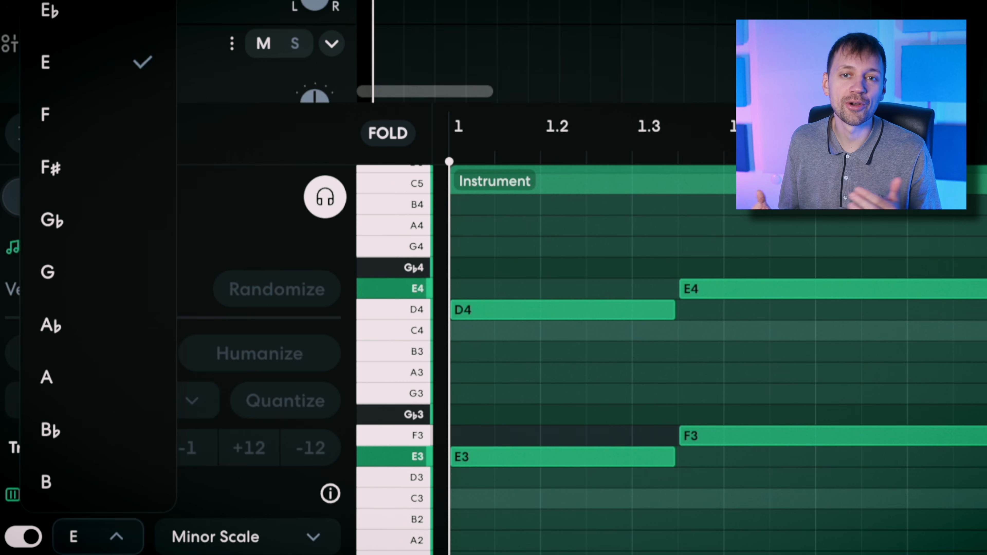
left_click(46, 2)
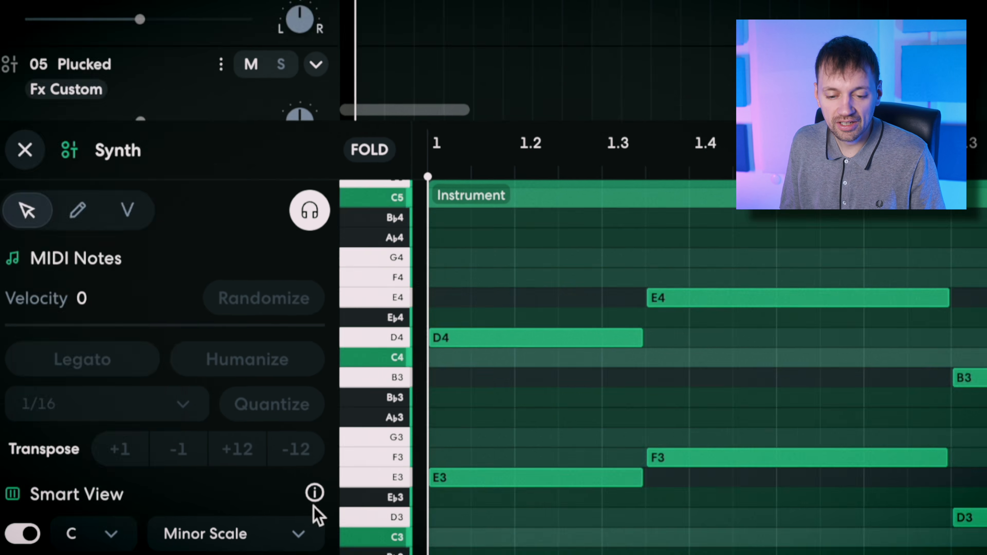
left_click(235, 537)
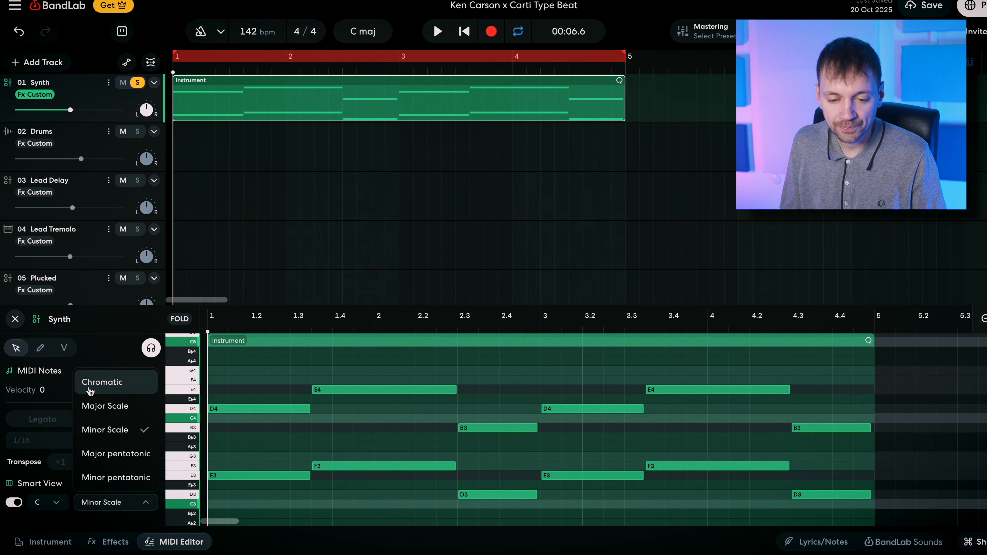
left_click(105, 406)
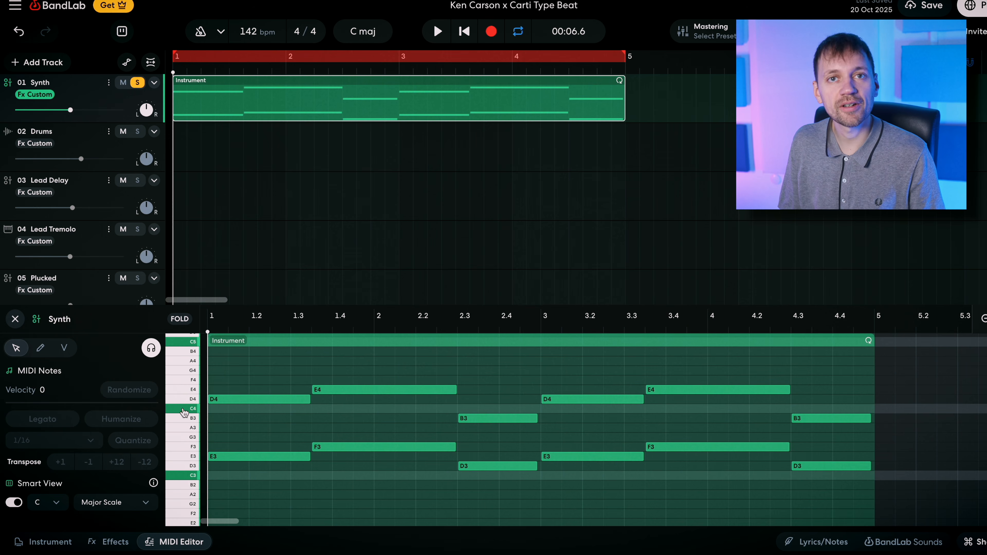
Audition the C3 and E3 pitches on the Synth piano roll keys
left_click(194, 480)
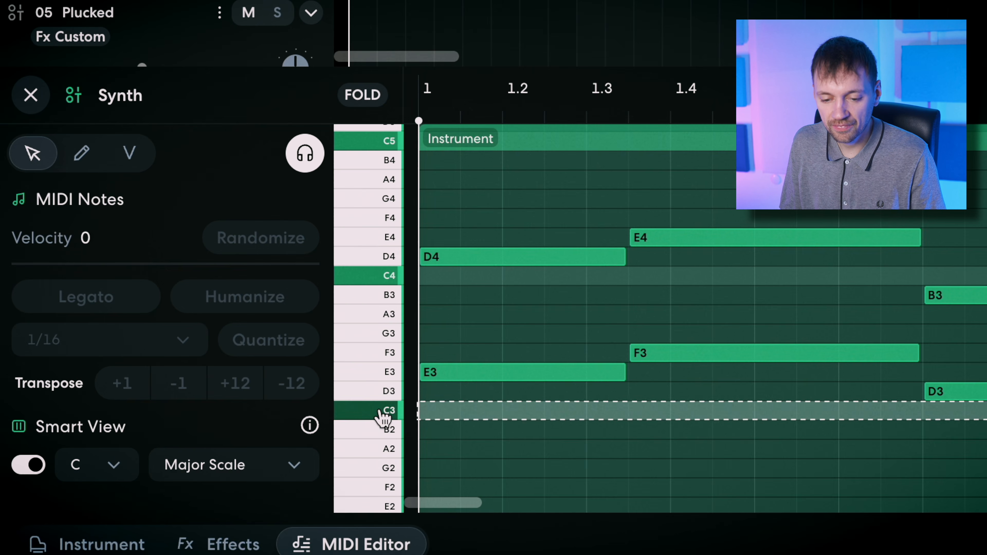
left_click(381, 376)
left_click(373, 377)
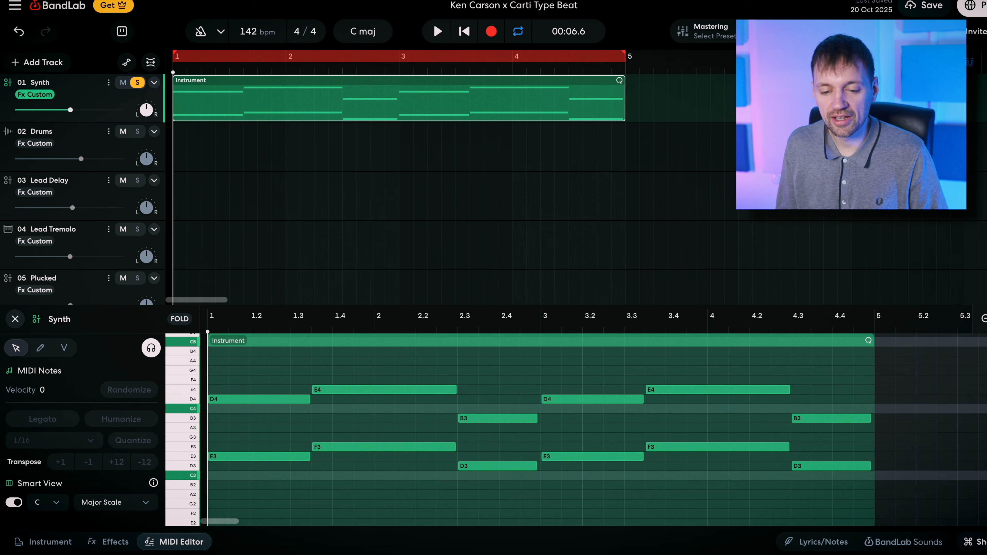
key("space")
left_click(175, 457)
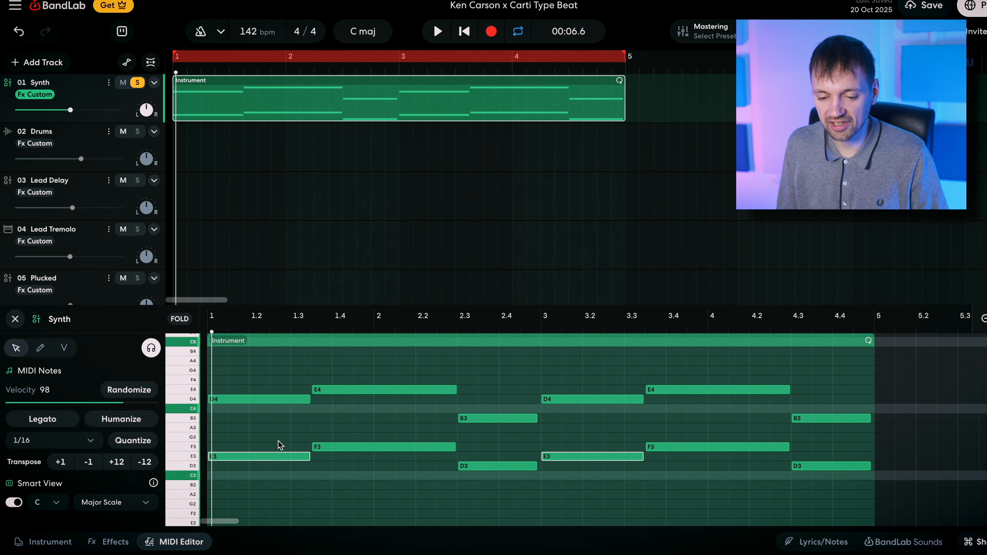
Audition the lower Synth notes E3, F3 and D3 one by one across the region
left_click(227, 441)
left_click(229, 458)
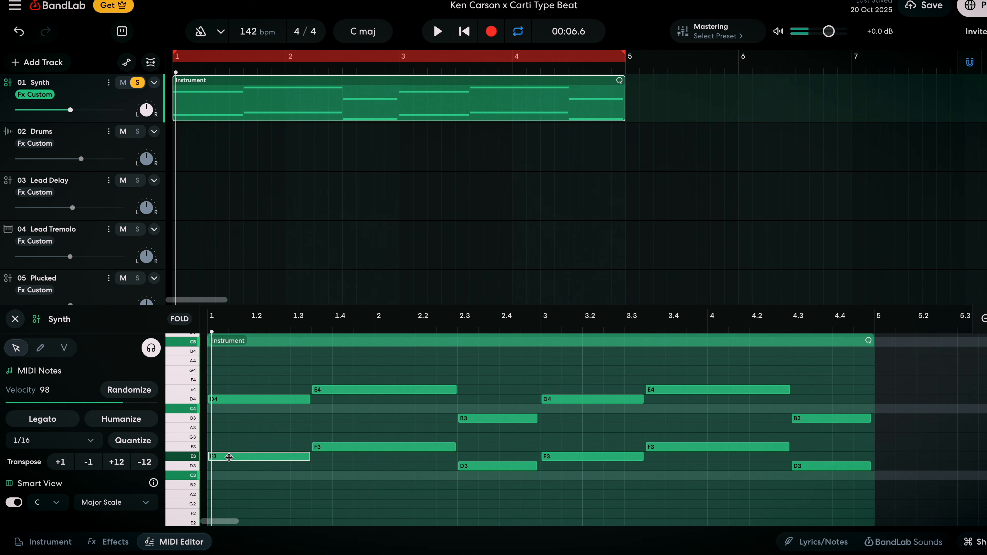
left_click(350, 447)
left_click(471, 465)
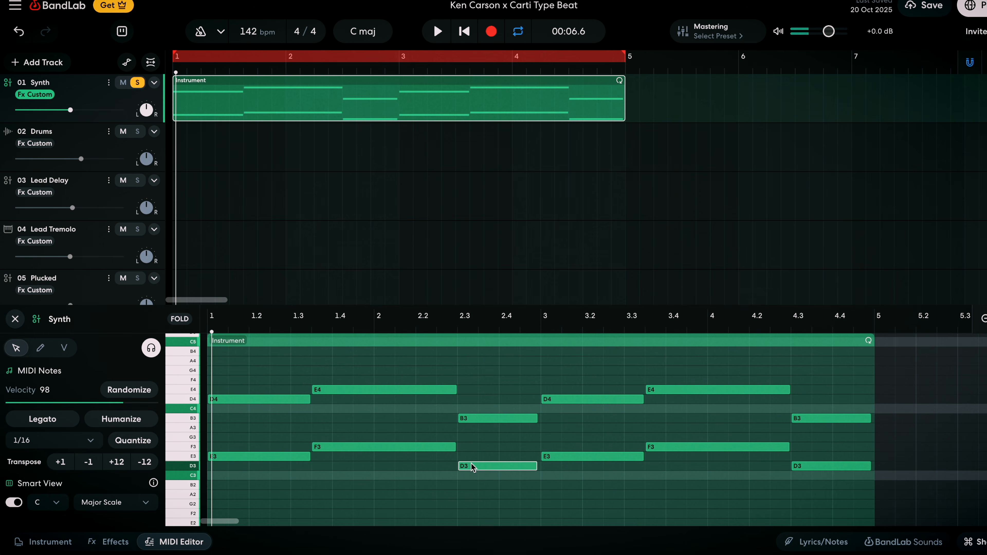
left_click(489, 400)
left_click(249, 458)
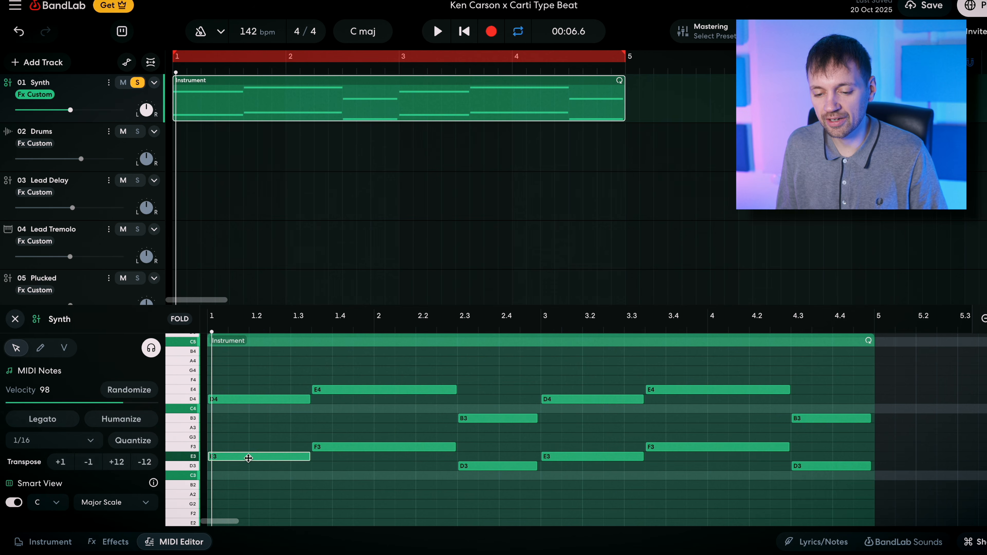
left_click(368, 450)
left_click(525, 467)
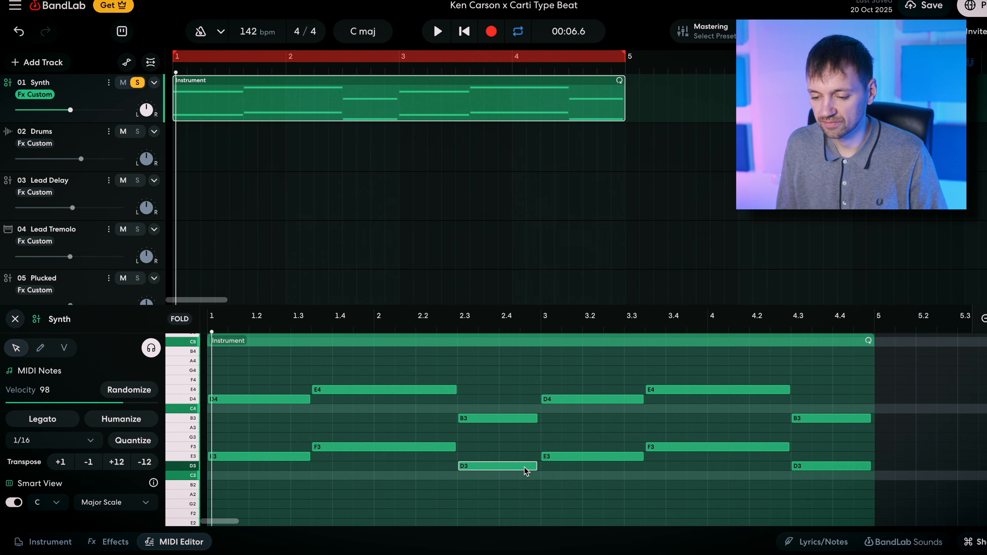
left_click(688, 450)
left_click(801, 467)
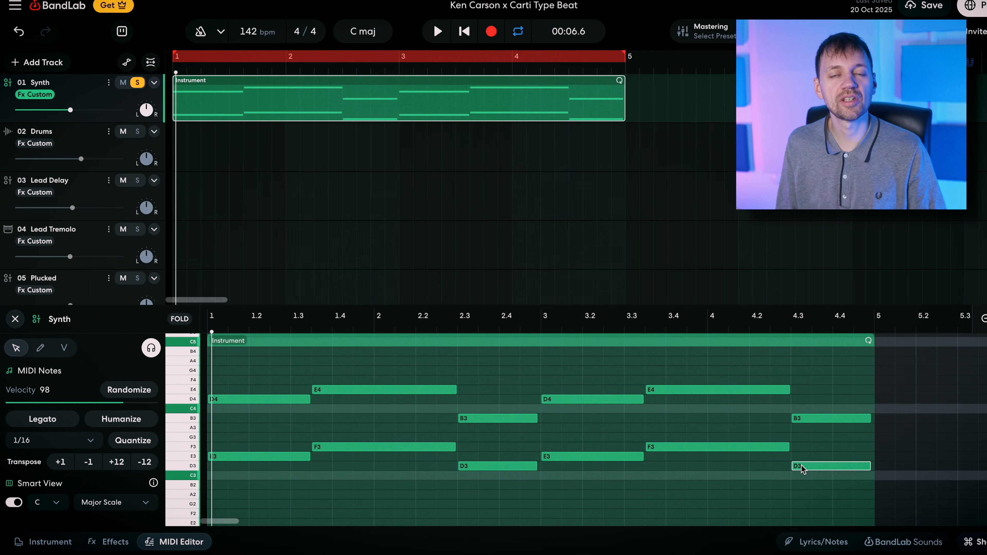
Audition the upper Synth notes D4, E4 and B3, and play the full region
left_click(225, 400)
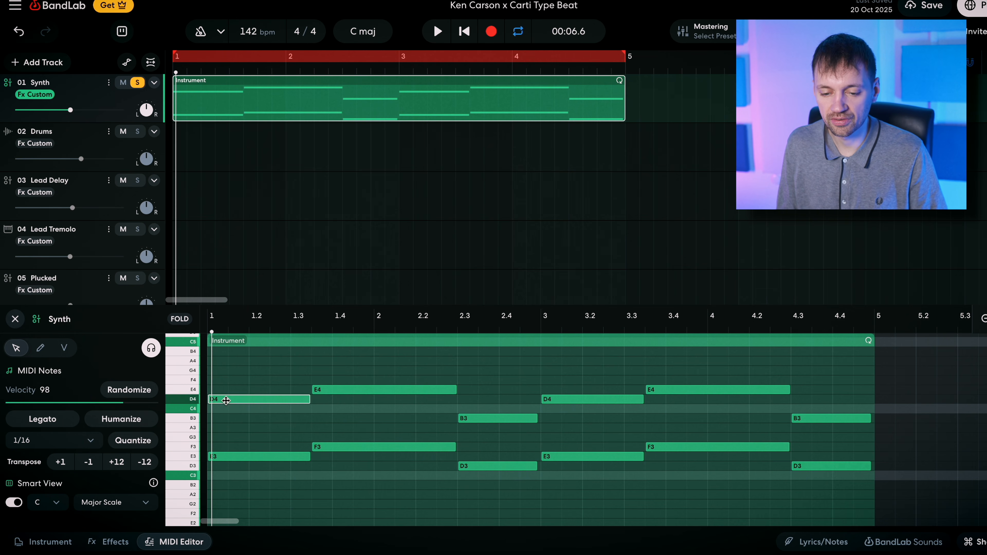
left_click(365, 390)
left_click(484, 420)
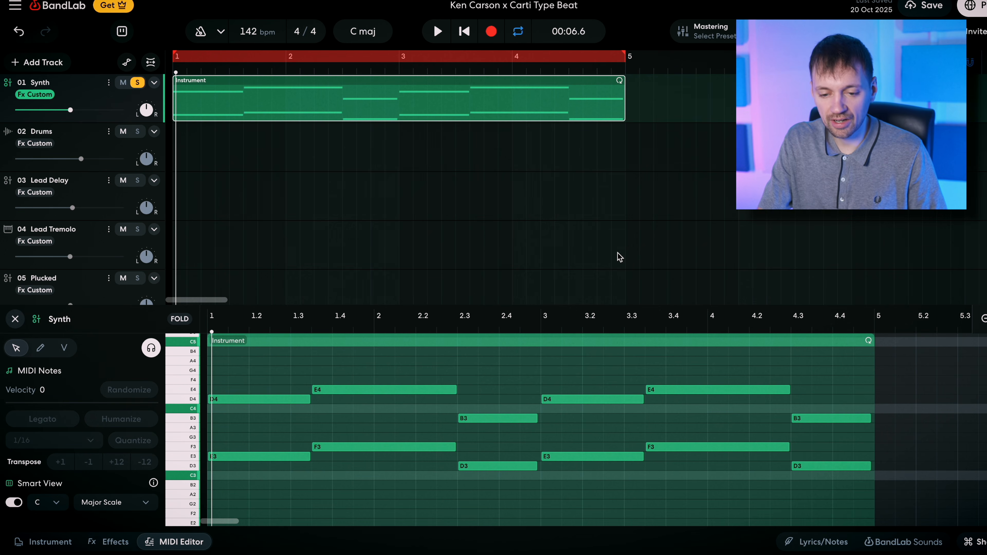
key("space")
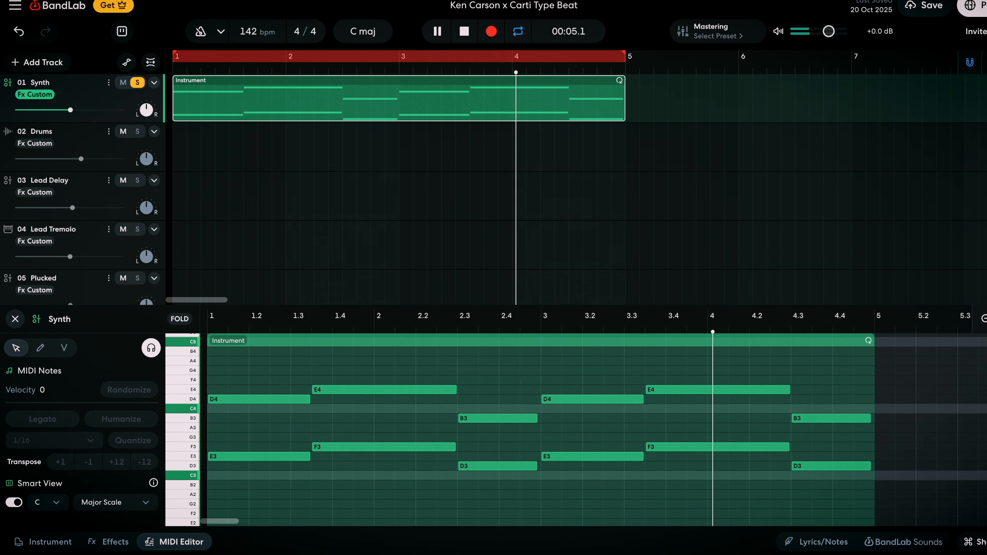
key("space")
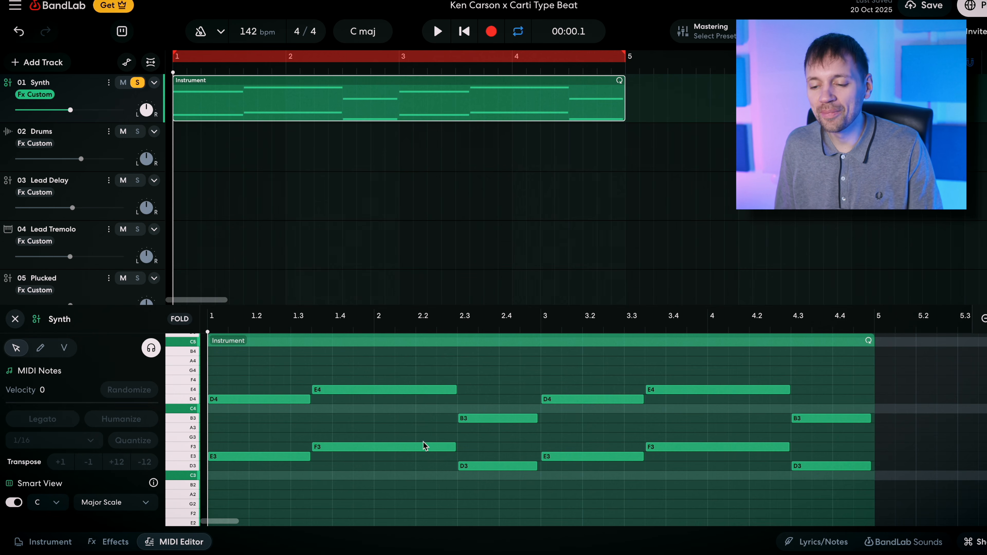
Duplicate the Synth region to bar 5 and reselect the original region
left_click_drag(811, 429, 220, 358)
left_click_drag(206, 103, 661, 104)
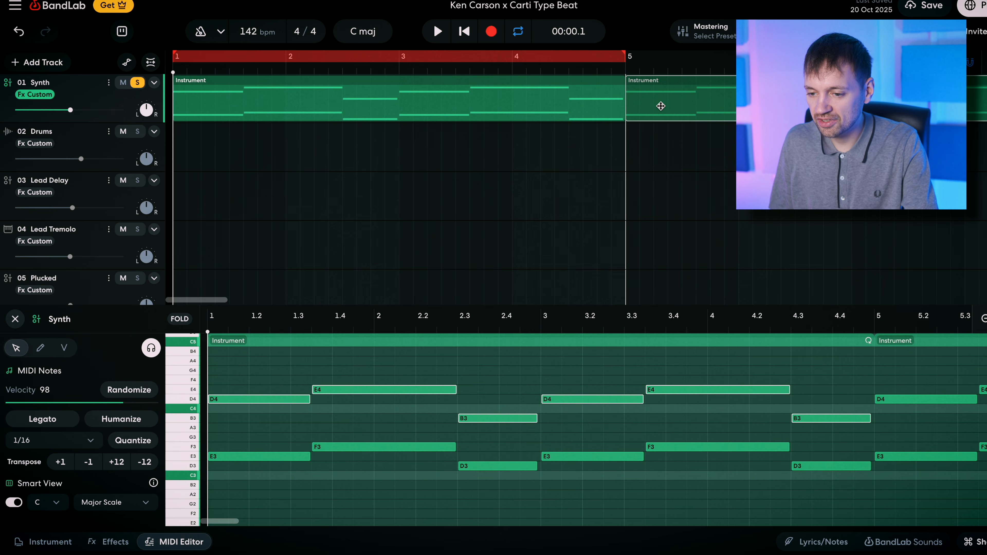
left_click(463, 110)
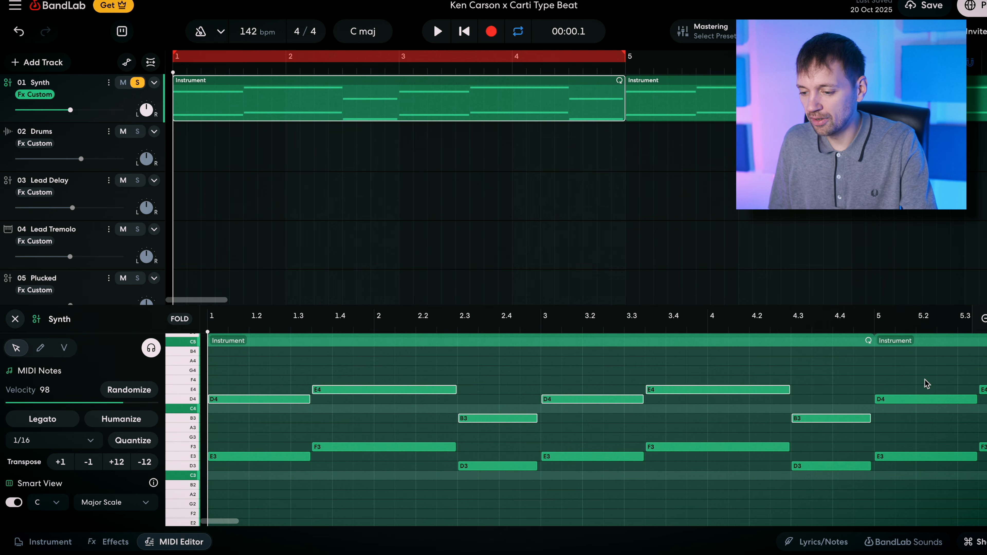
Delete all upper D4, E4 and B3 notes from the first Synth region and the first D4 and E4 from its copy
left_click_drag(837, 435, 287, 358)
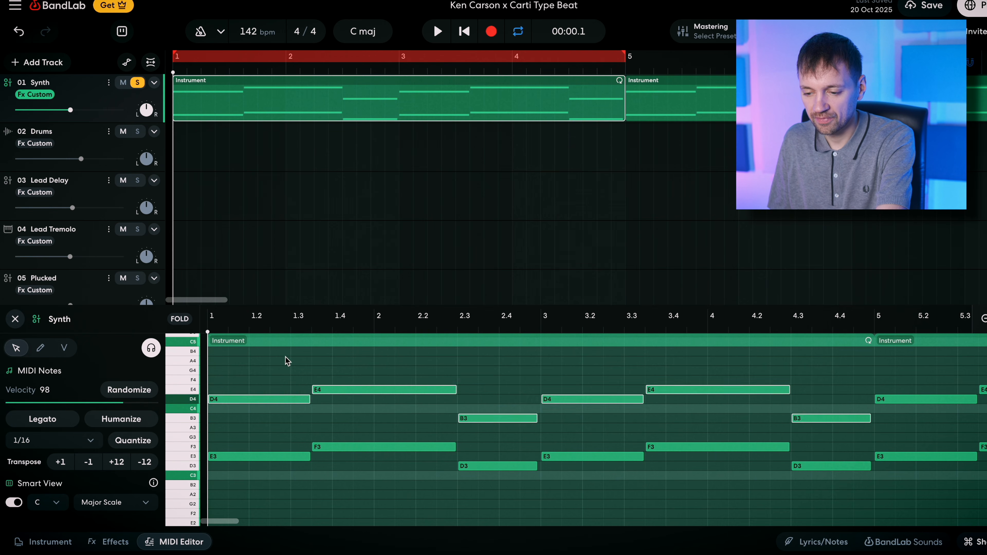
key("Delete")
left_click_drag(850, 425, 967, 379)
key("Delete")
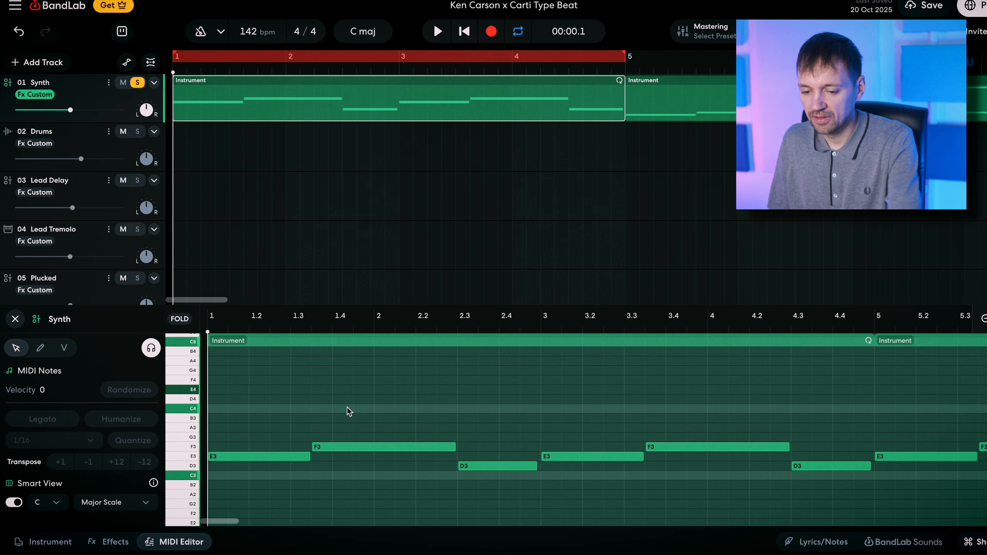
Listen to the remaining lower note line of the first Synth region, including the E3 and D3 notes
left_click(234, 458)
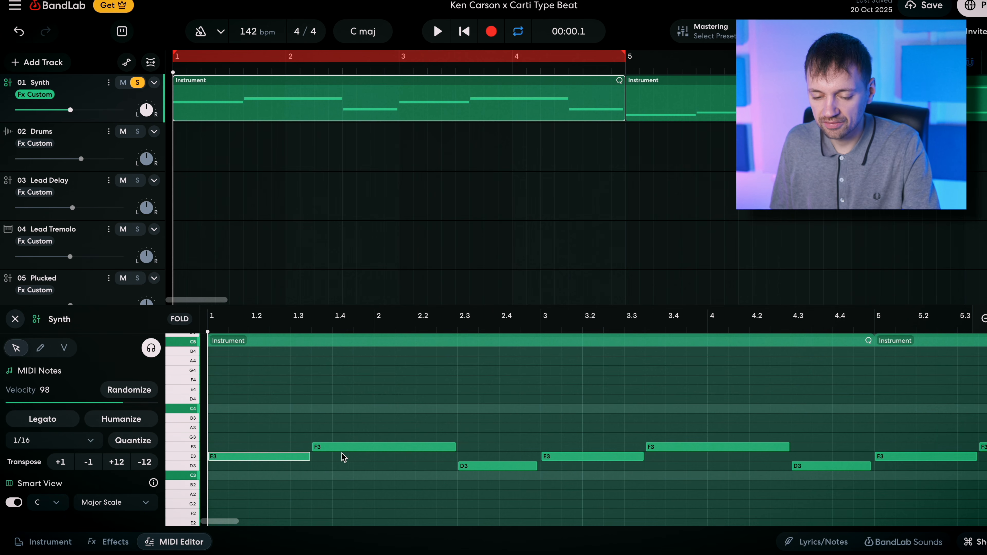
key("space")
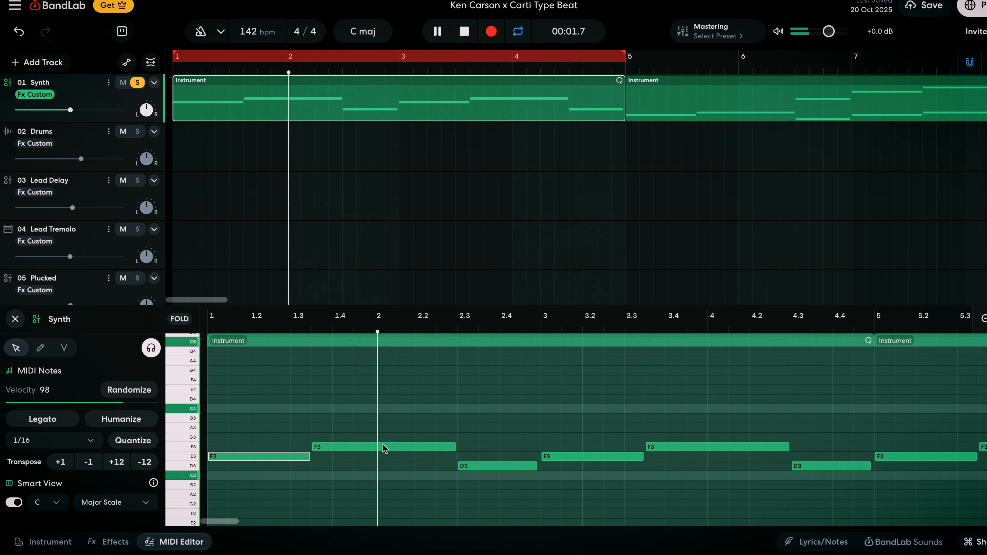
left_click(476, 466)
key("space")
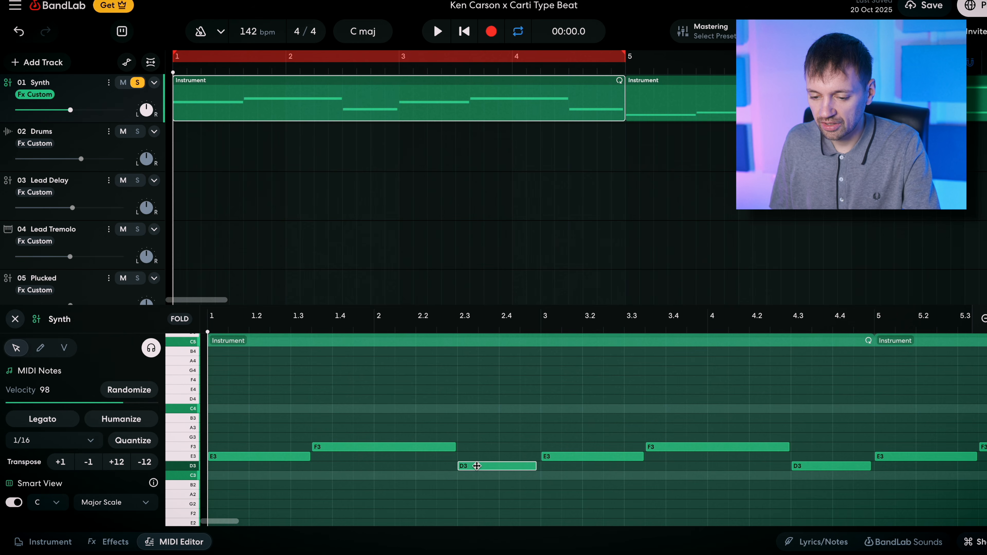
Raise the first region's D3 note at 2.3 to G3 and play the changed line
left_click_drag(471, 467, 471, 444)
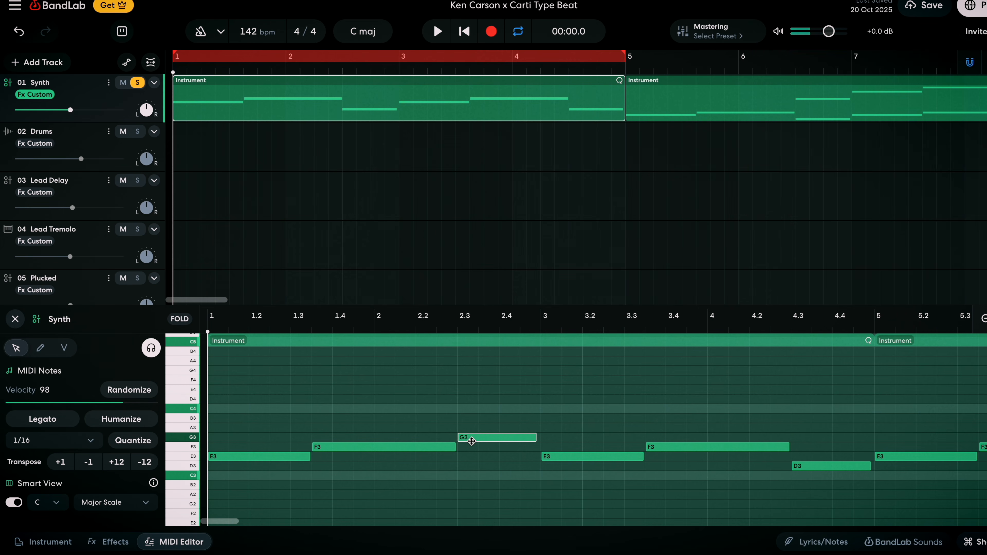
key("space")
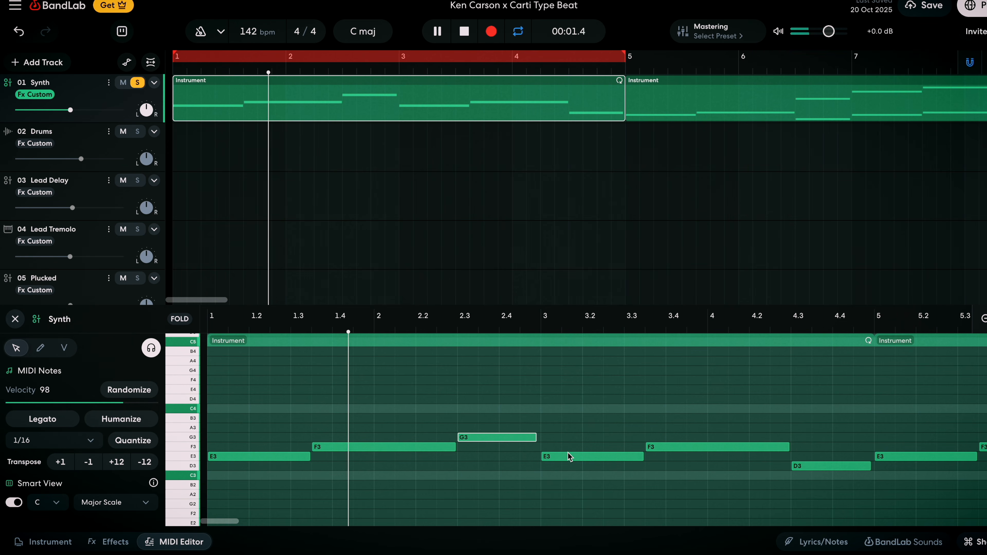
key("space")
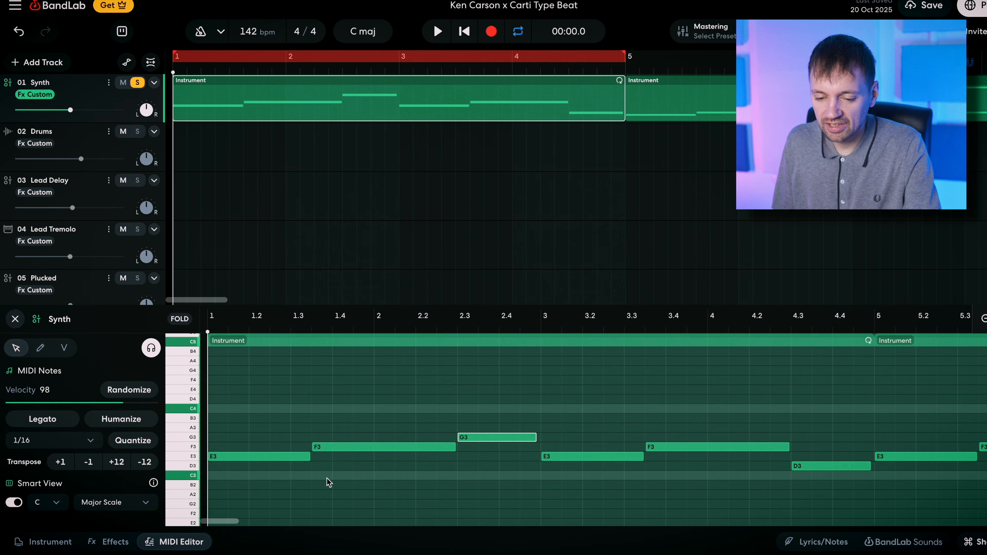
left_click(328, 482)
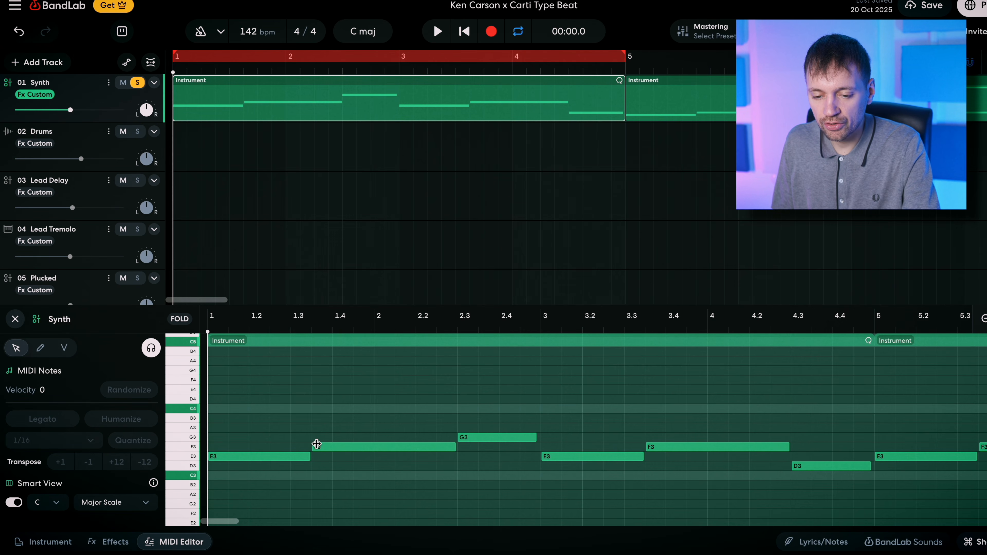
Rearrange the first region's notes to F3 at 1.4, G3 at 2.2 and a short F3 at 2.4, and play the line
left_click_drag(315, 444, 348, 457)
left_click(347, 438)
left_click(348, 428)
left_click_drag(483, 438, 442, 441)
key("space")
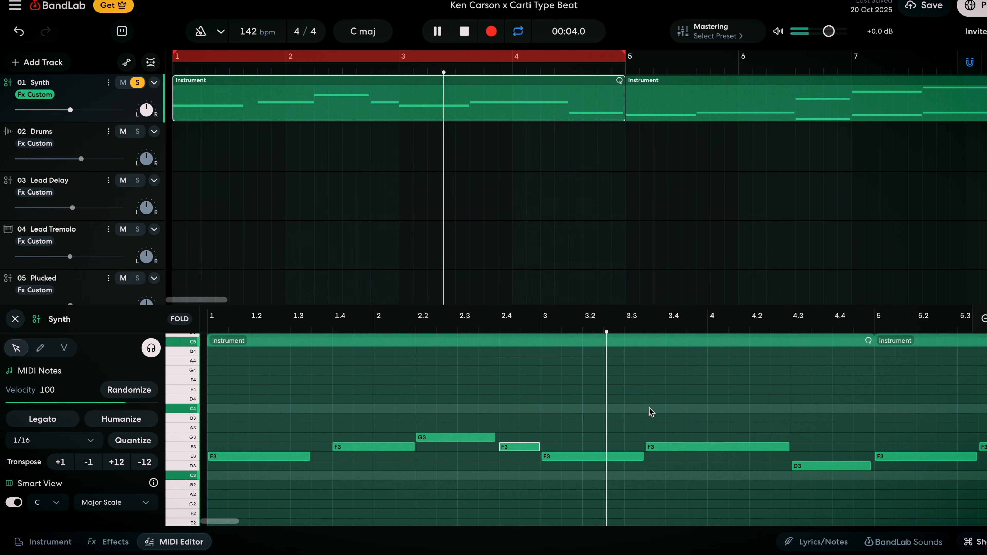
key("space")
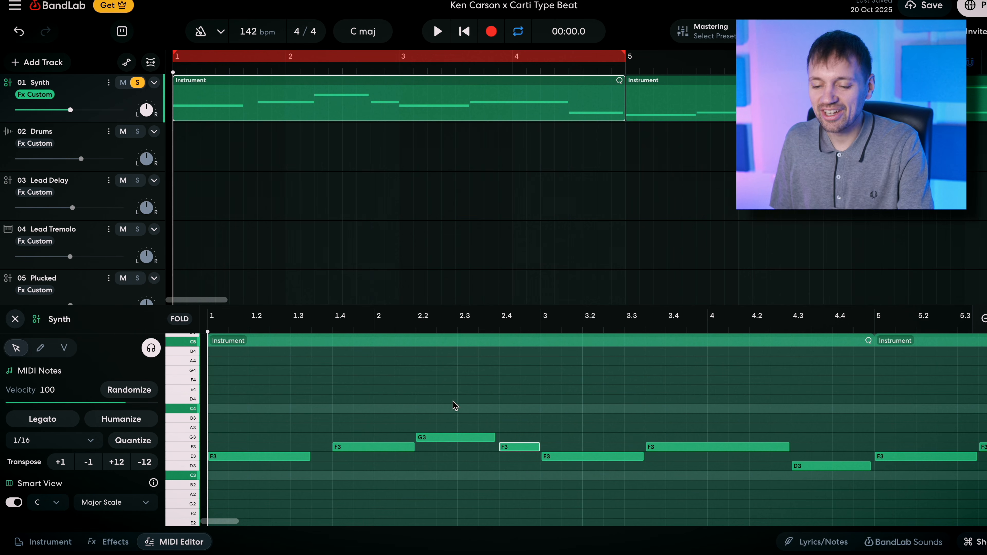
Step the playhead through the starts of bars 1 to 4 to examine where the notes fall against them
left_click_drag(529, 409, 220, 476)
left_click(259, 423)
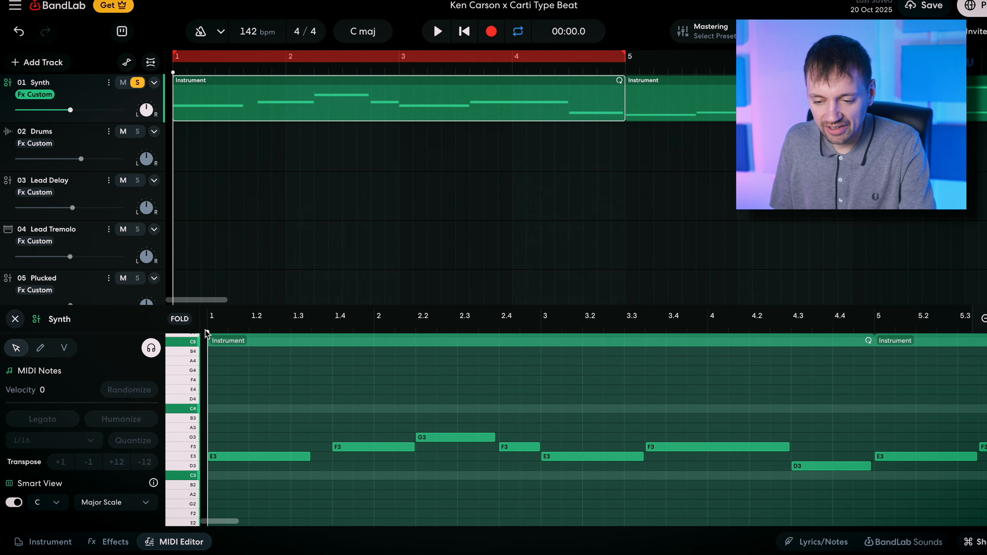
left_click(375, 324)
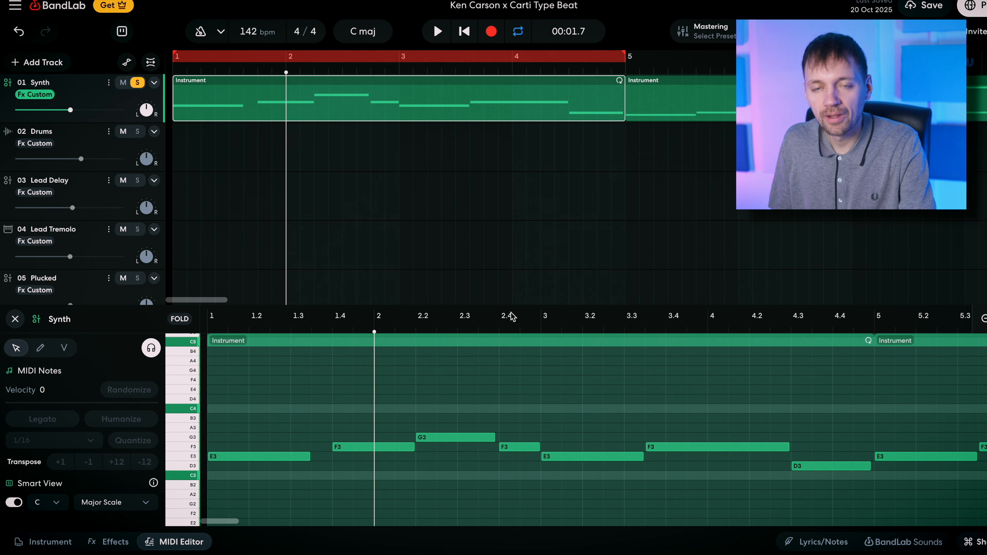
left_click(206, 330)
left_click(375, 330)
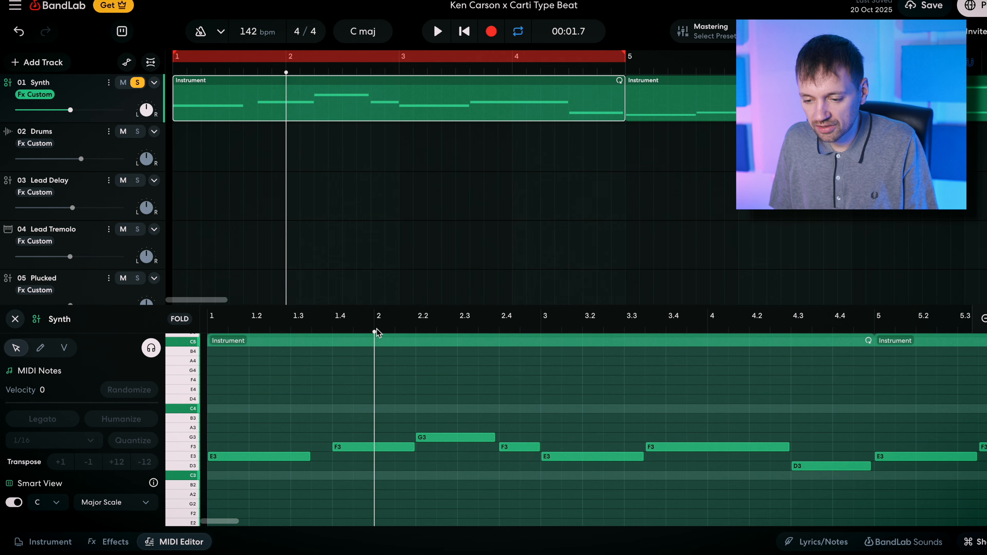
left_click(541, 331)
left_click(707, 330)
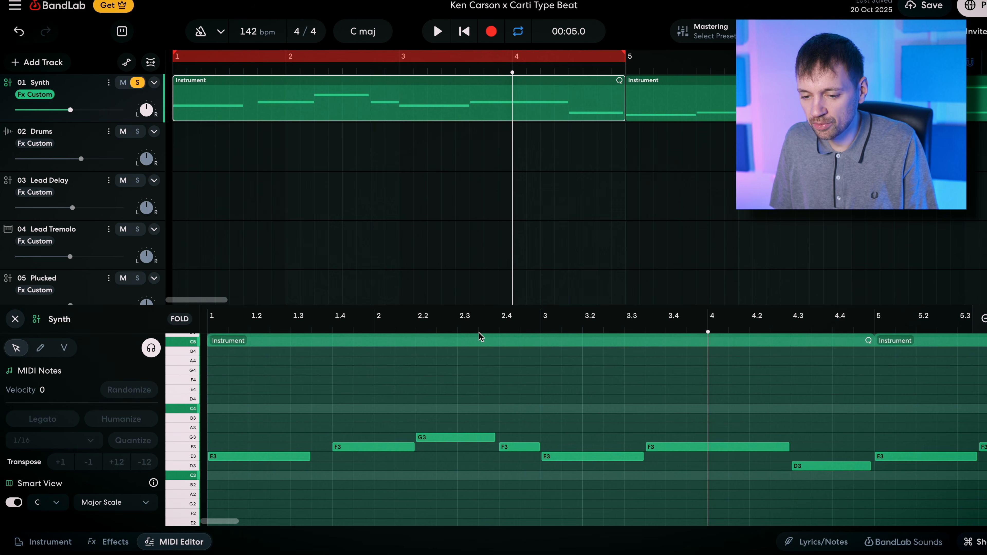
Return the playhead to the start and move the Synth copy from bar 5 onto bar 1, replacing the edited region
left_click_drag(580, 65, 625, 65)
left_click_drag(512, 72, 144, 102)
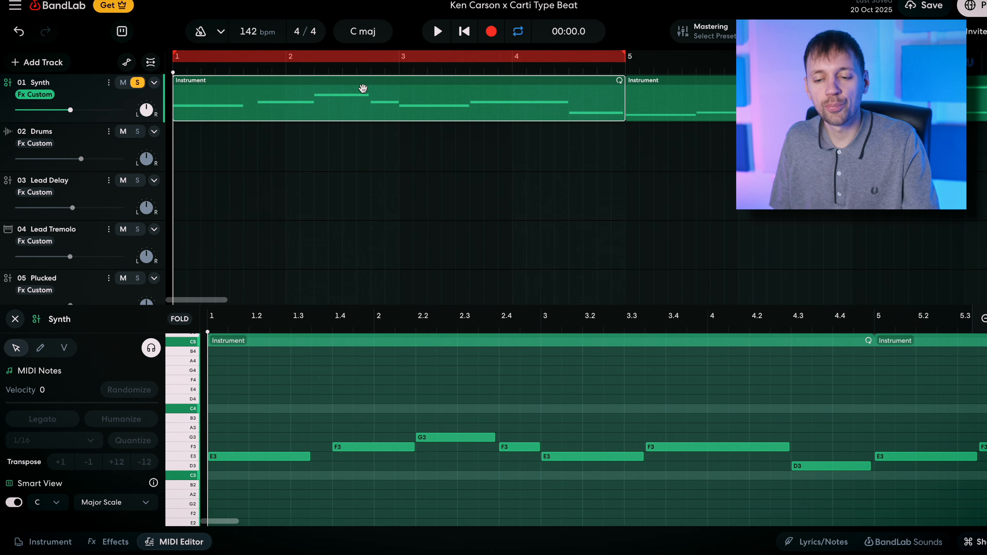
left_click_drag(667, 109, 215, 101)
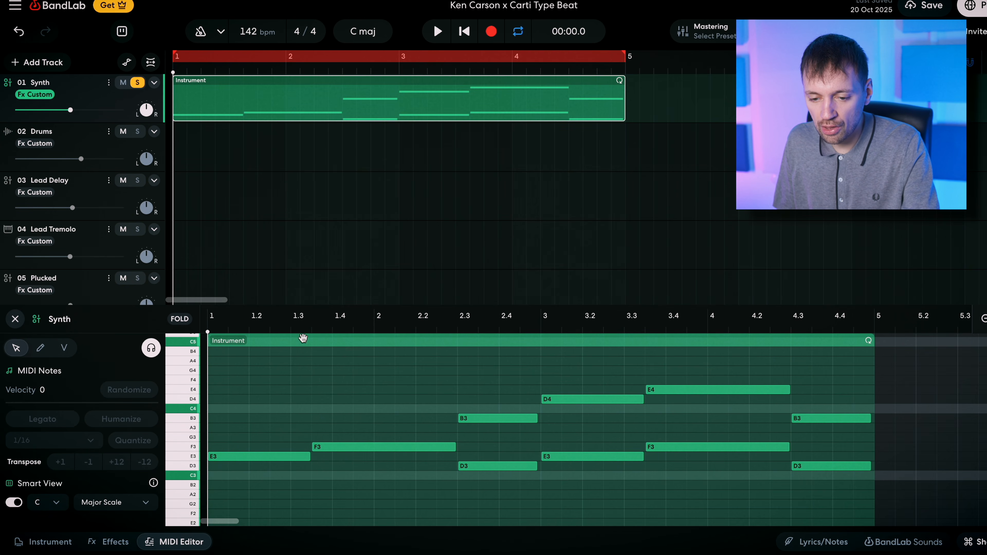
Examine the first E3 note's length against beats 1.2 and 1.3 and play the line with the metronome on
left_click(228, 455)
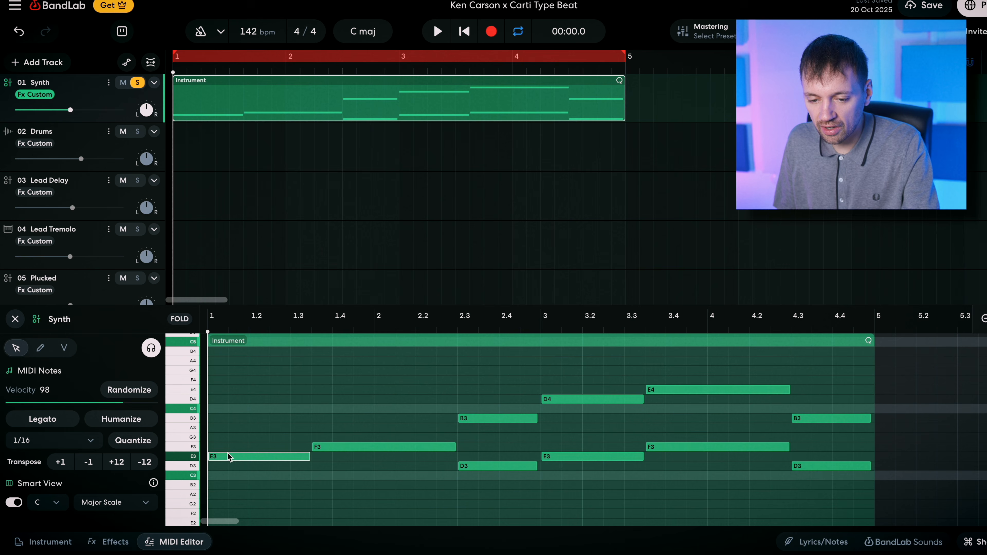
left_click(249, 329)
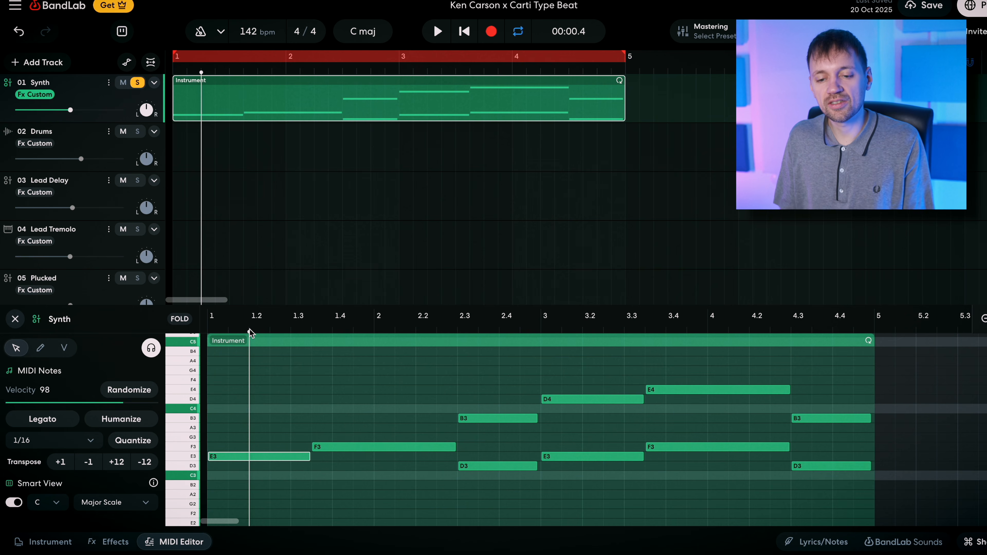
left_click(255, 329)
left_click(291, 330)
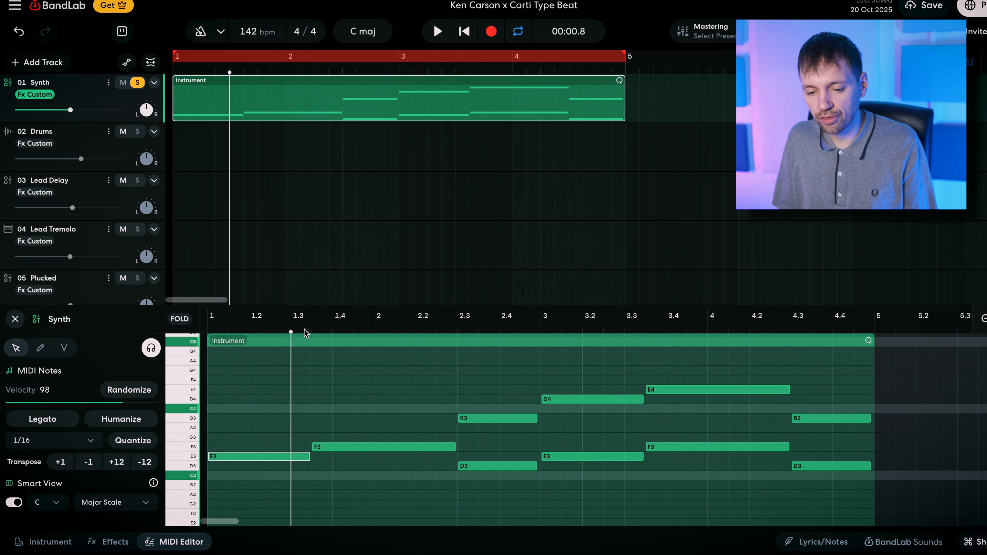
left_click(307, 329)
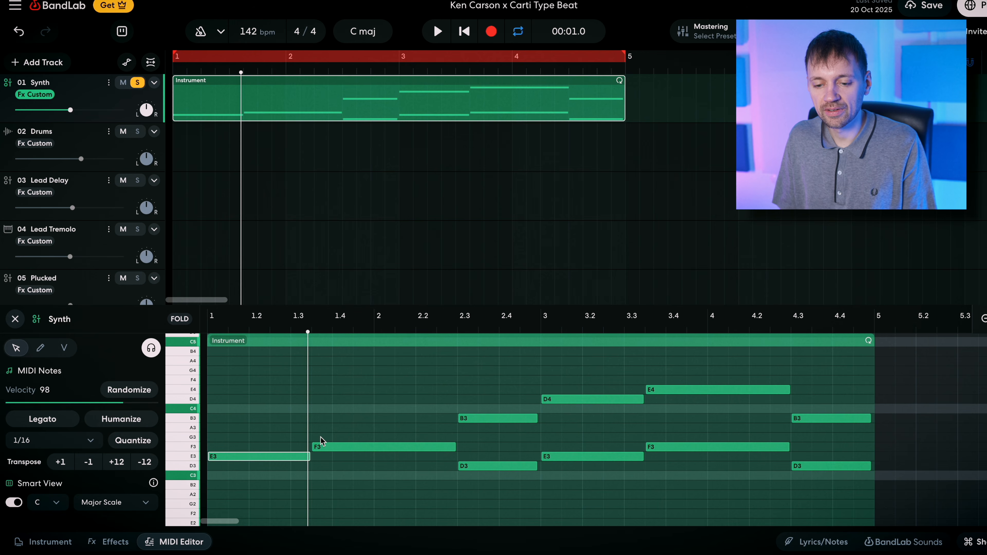
left_click(311, 333)
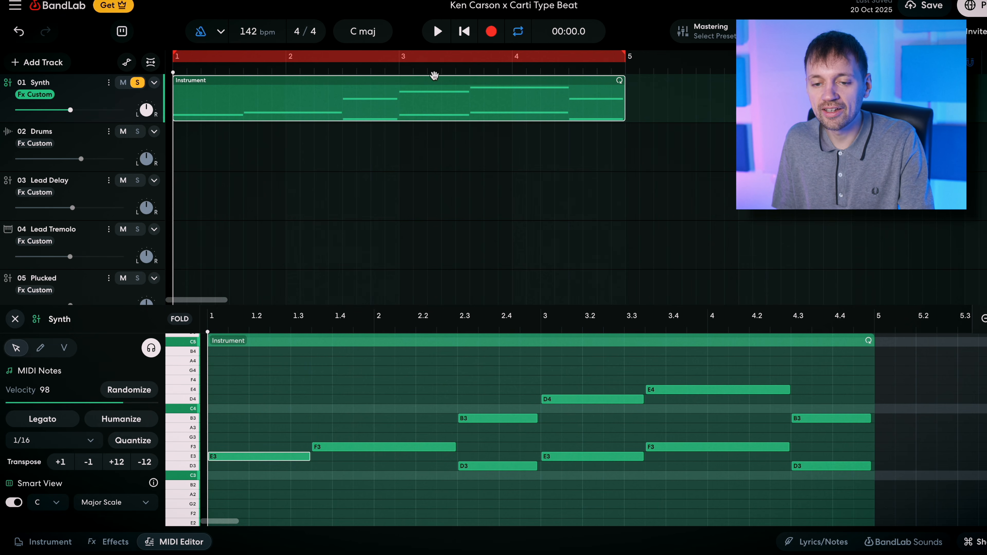
key("space")
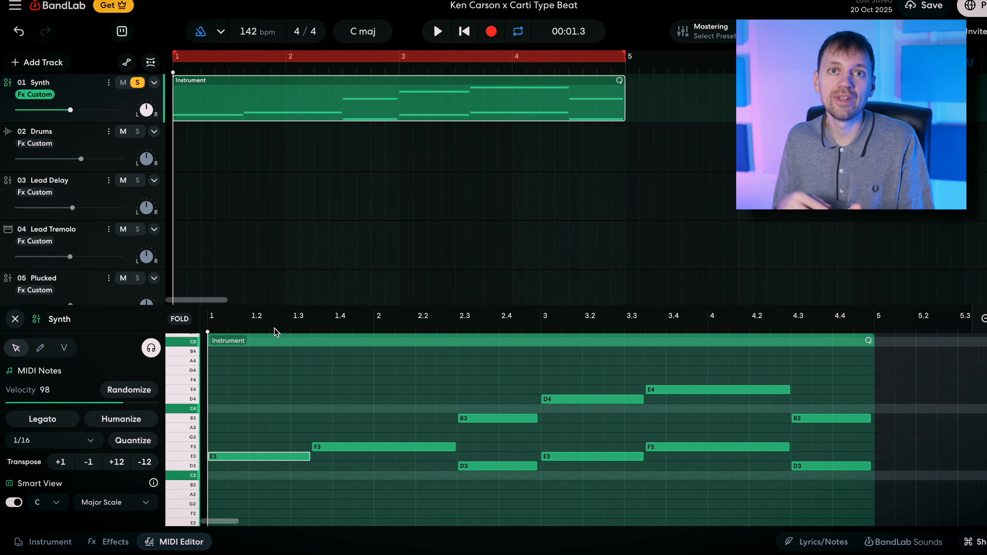
key("space")
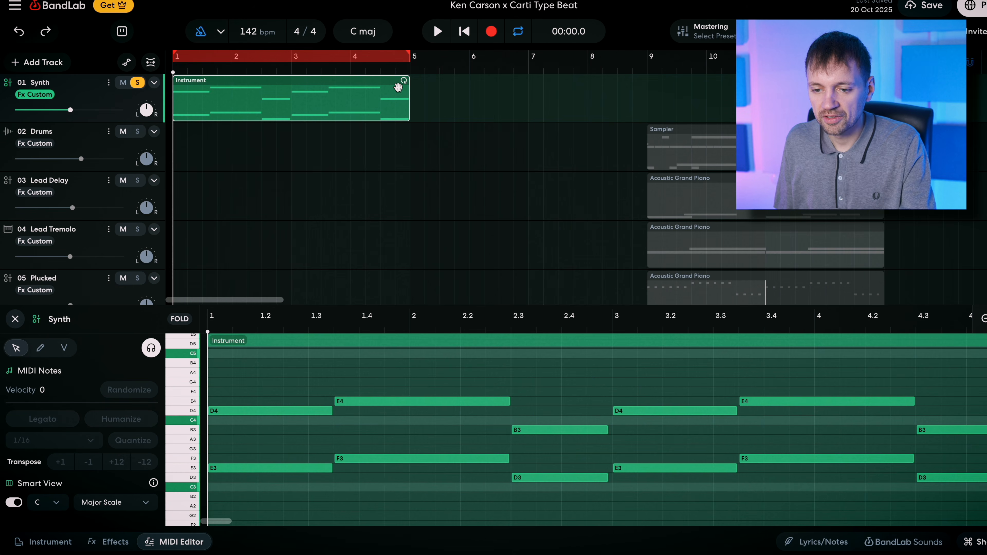
Shorten the Synth region and the loop range to end at bar 3, and play the two-bar phrase
left_click_drag(407, 90, 293, 107)
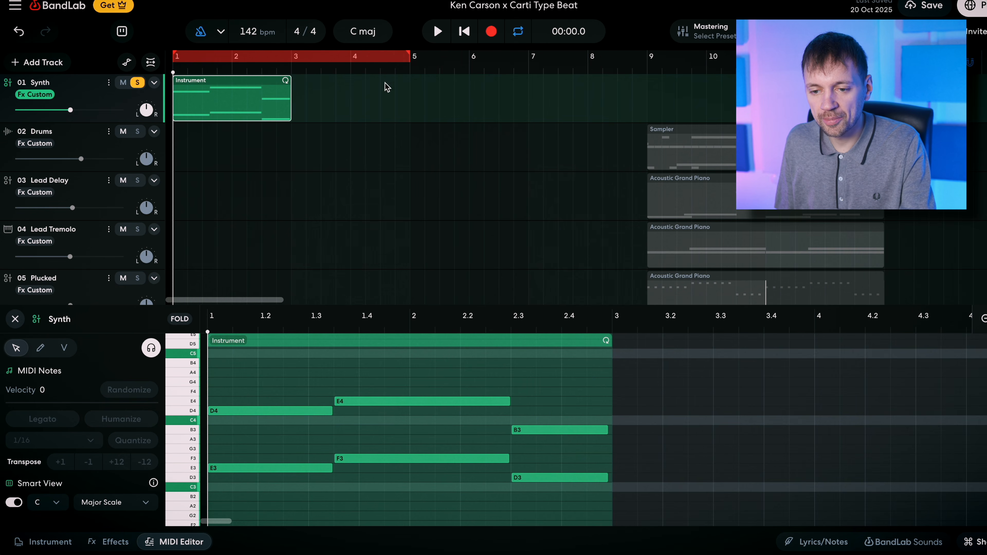
left_click_drag(406, 58, 287, 72)
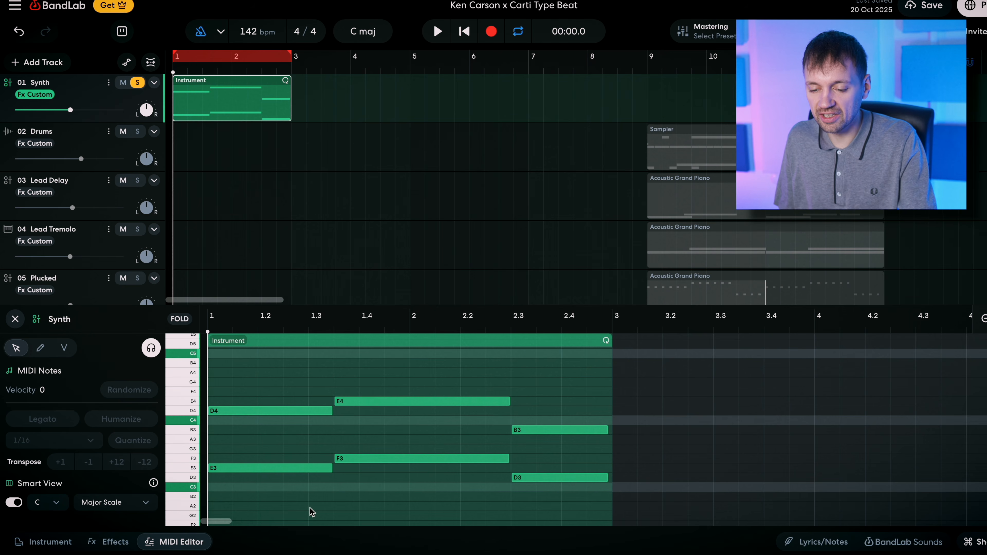
key("space")
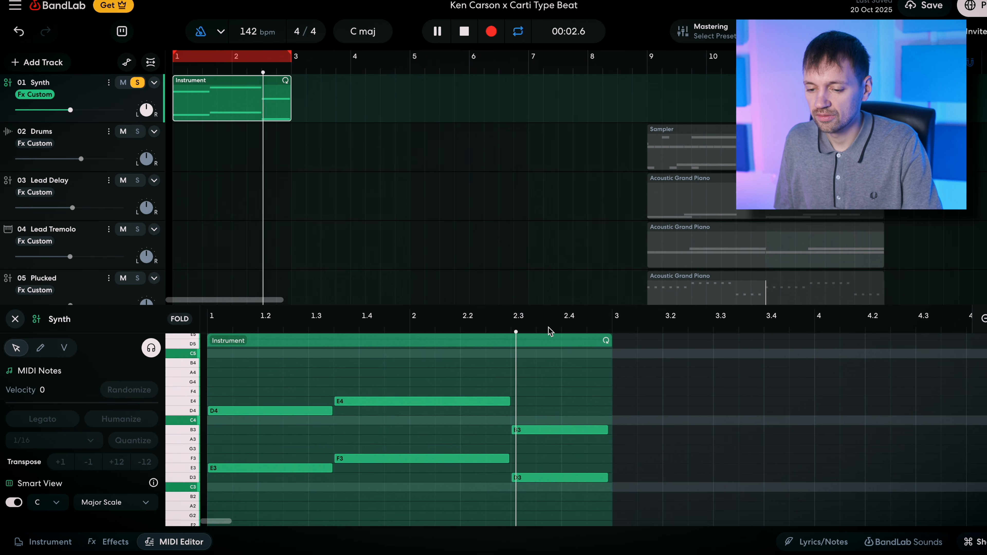
key("space")
Compare the note starts with beats 1.4, 2, 2.2, 2.3 and 2.4 using the playhead, and play the loop with the metronome
left_click_drag(257, 330, 334, 330)
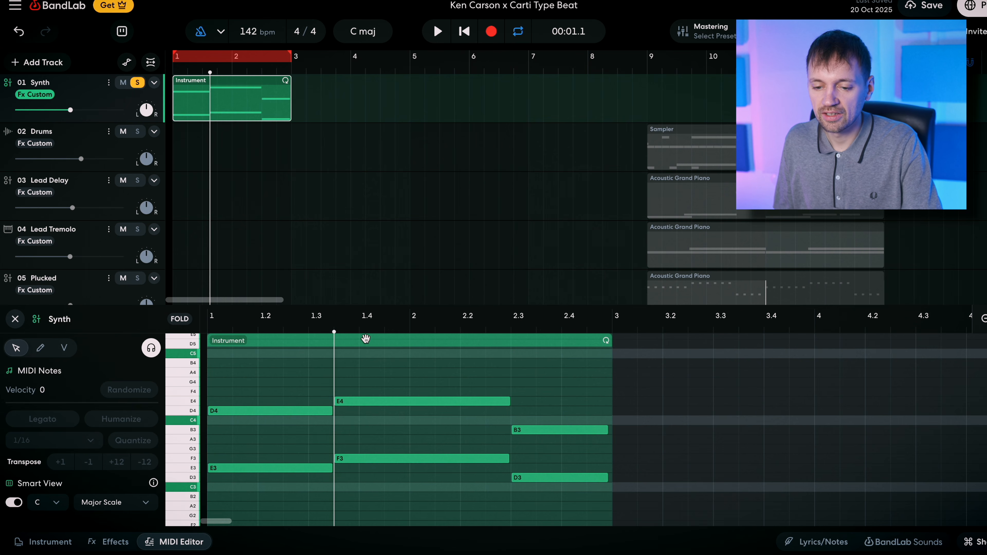
left_click(363, 332)
left_click(411, 330)
left_click(460, 332)
left_click(512, 332)
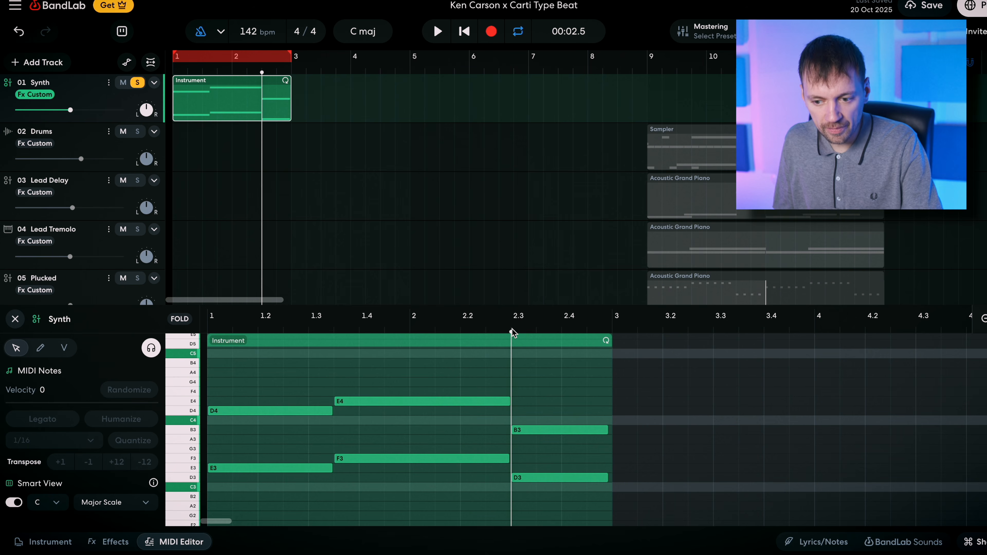
left_click(567, 332)
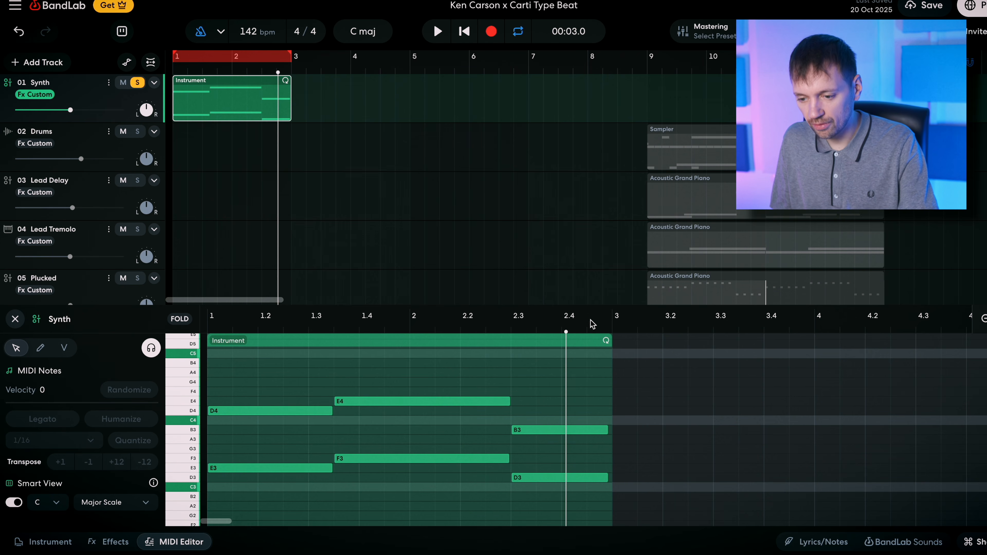
key("space")
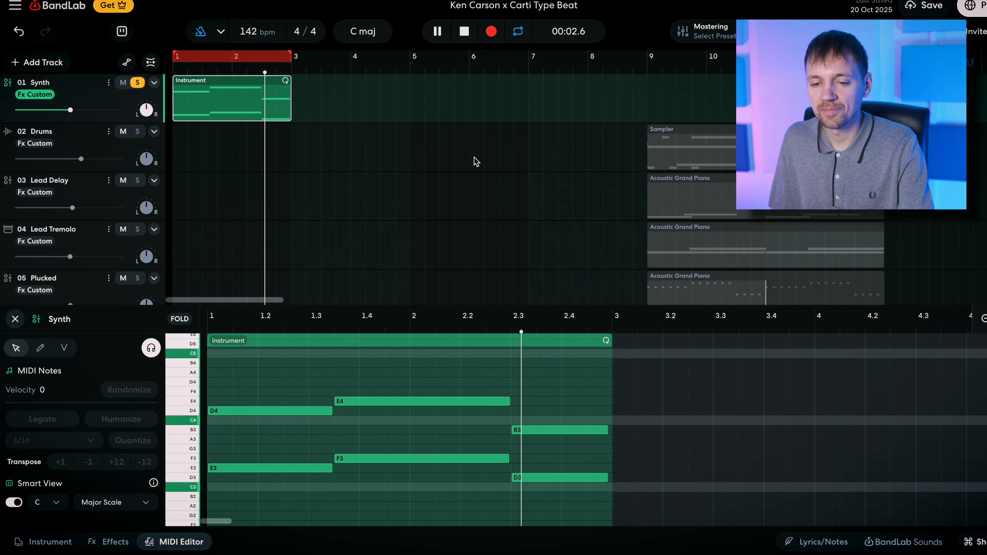
key("space")
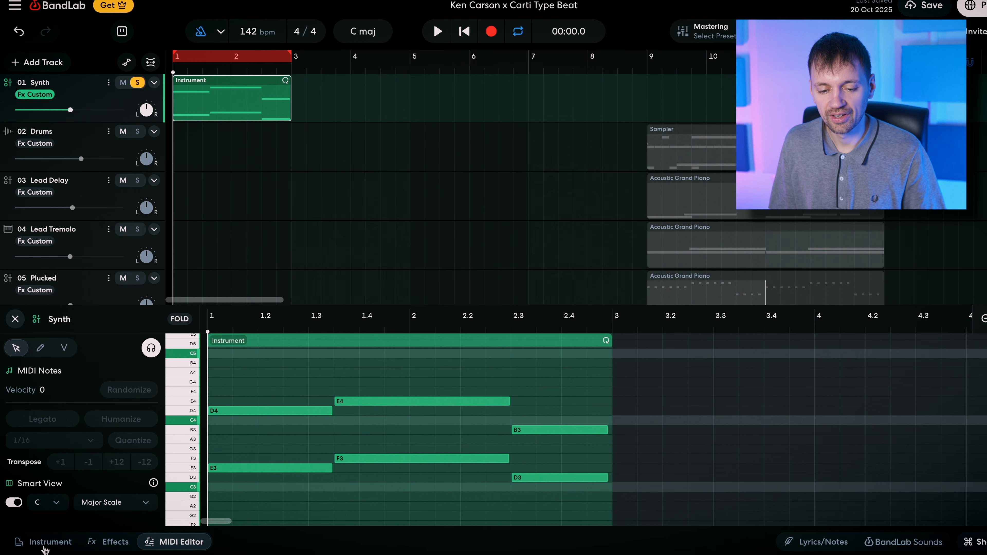
Check the Synth track's Retro Synth Brass instrument and its bypassed effects, and listen to the dry region
left_click(45, 543)
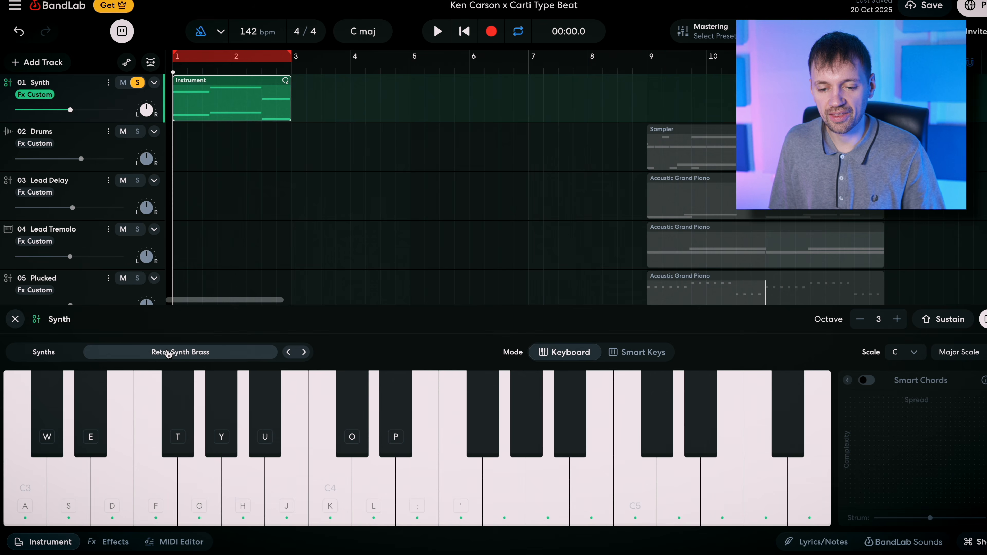
left_click(168, 353)
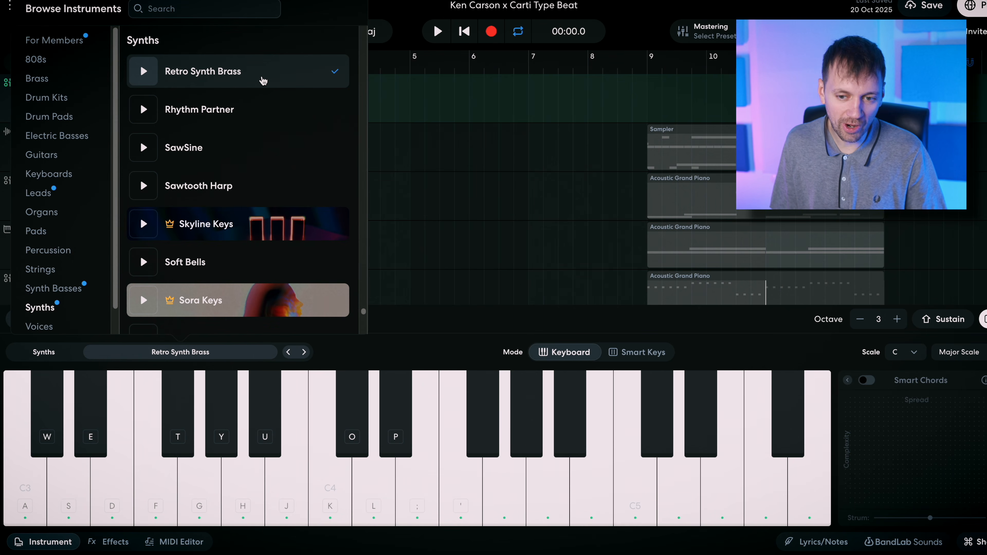
left_click(108, 542)
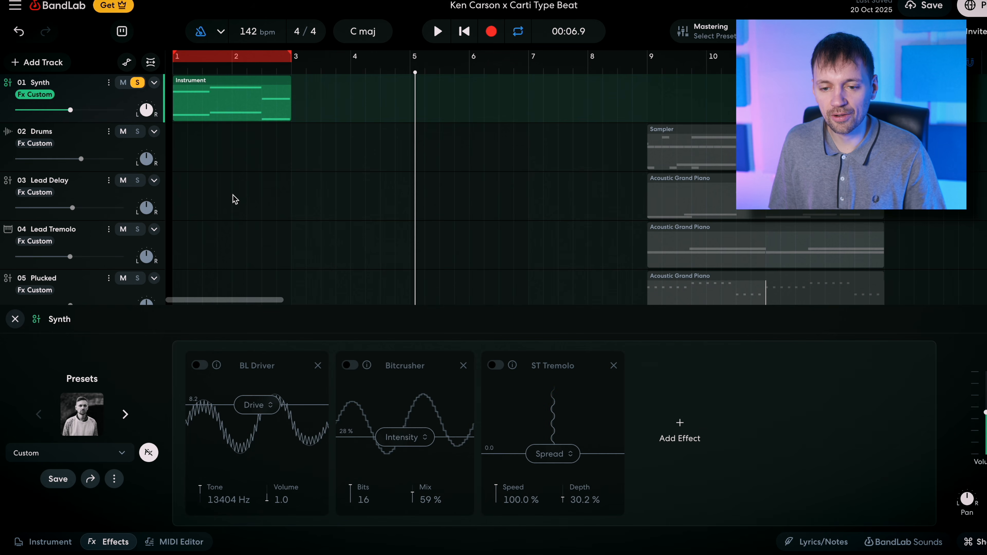
double_click(219, 113)
key("space")
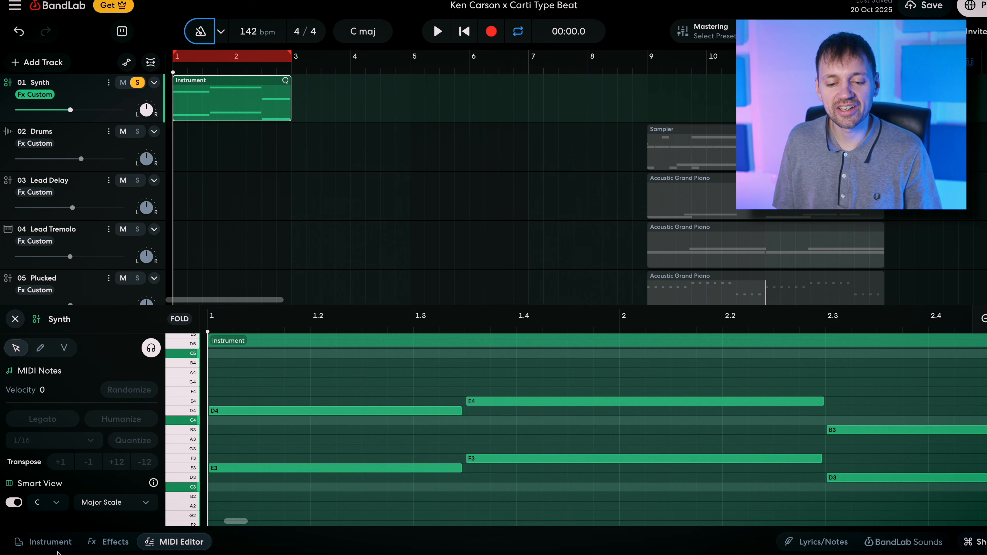
Turn on the Synth track's BL Driver and Bitcrusher effects while the loop plays
left_click(51, 542)
left_click(108, 541)
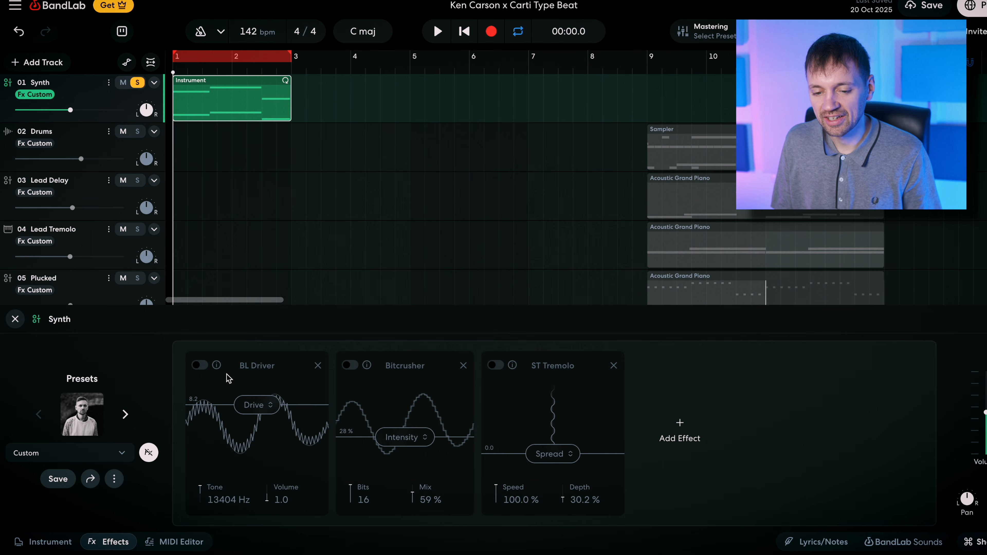
left_click(199, 366)
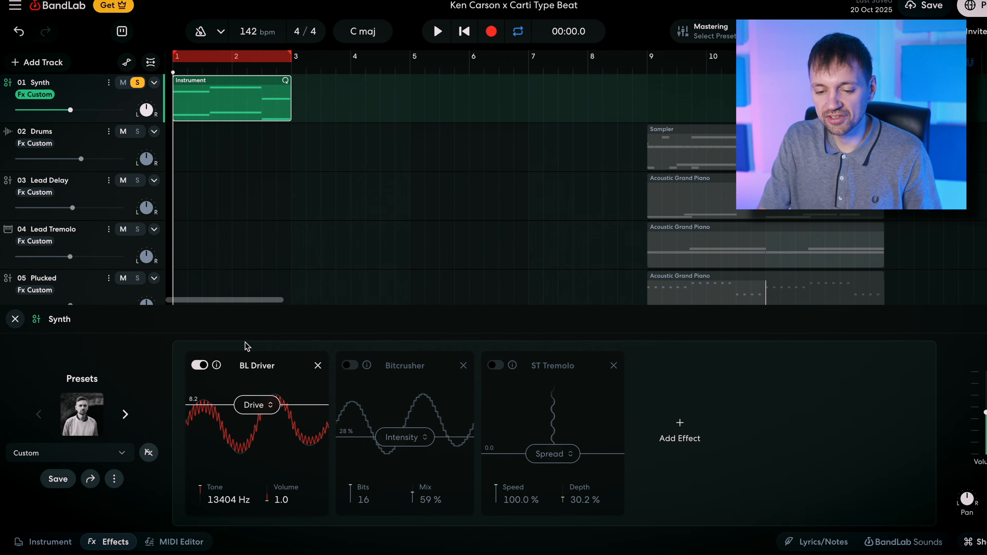
key("space")
left_click(274, 251)
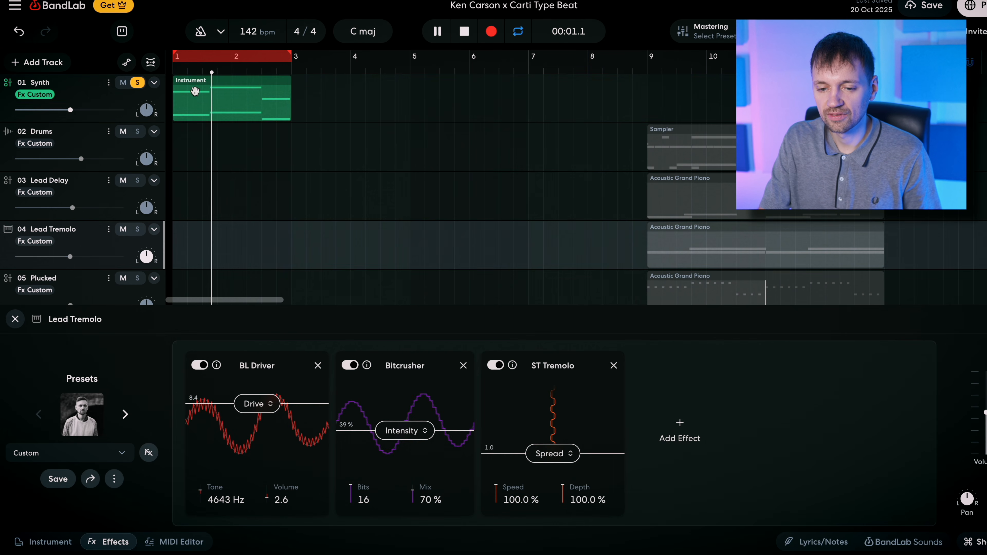
left_click(196, 91)
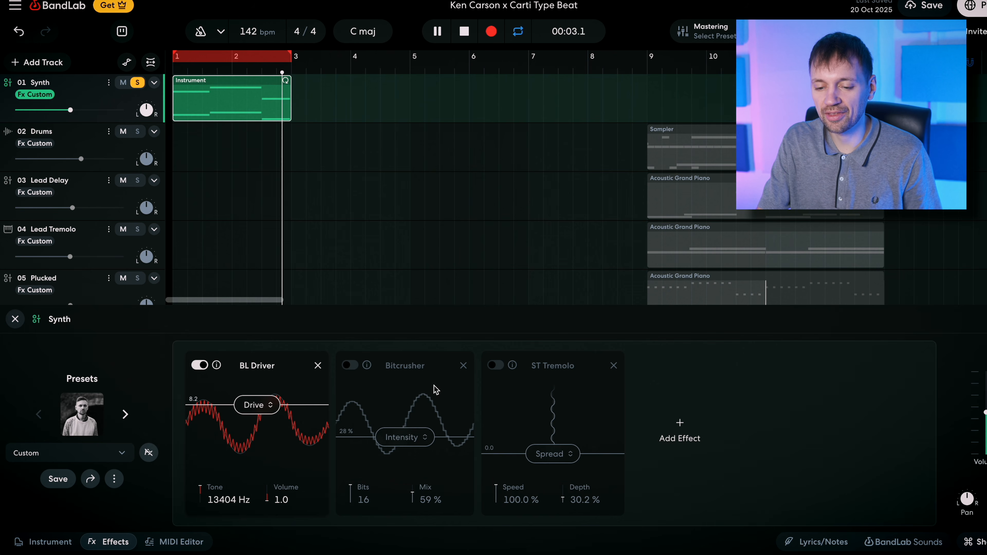
left_click(350, 366)
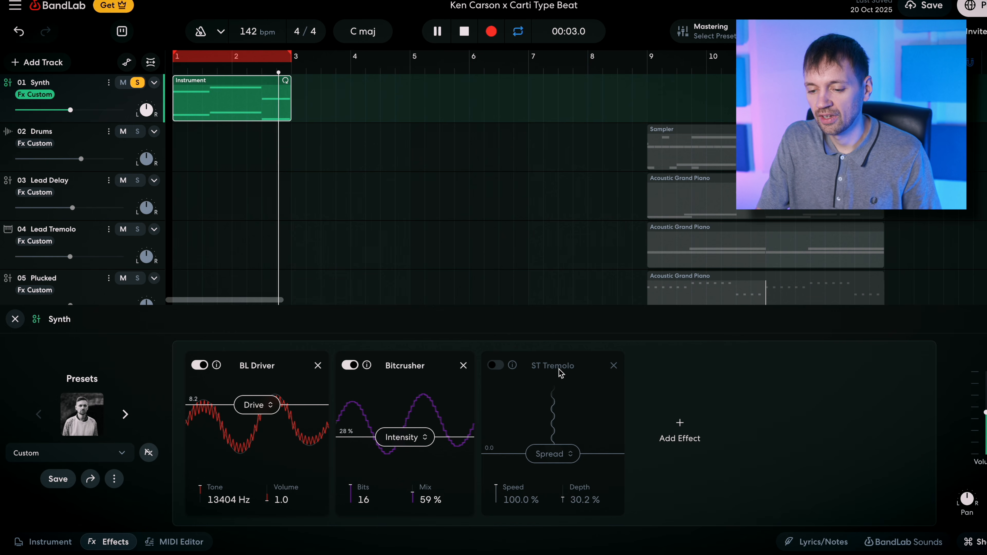
Turn on the Synth track's ST Tremolo effect and set its Depth to 100.0 % and Speed to 100.0 %
left_click(498, 367)
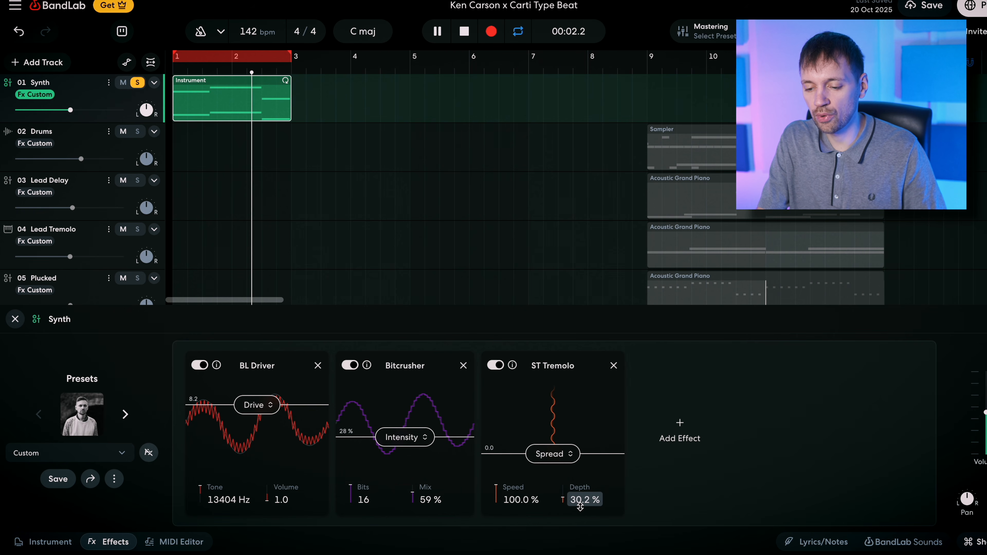
left_click_drag(580, 506, 571, 371)
left_click(584, 501)
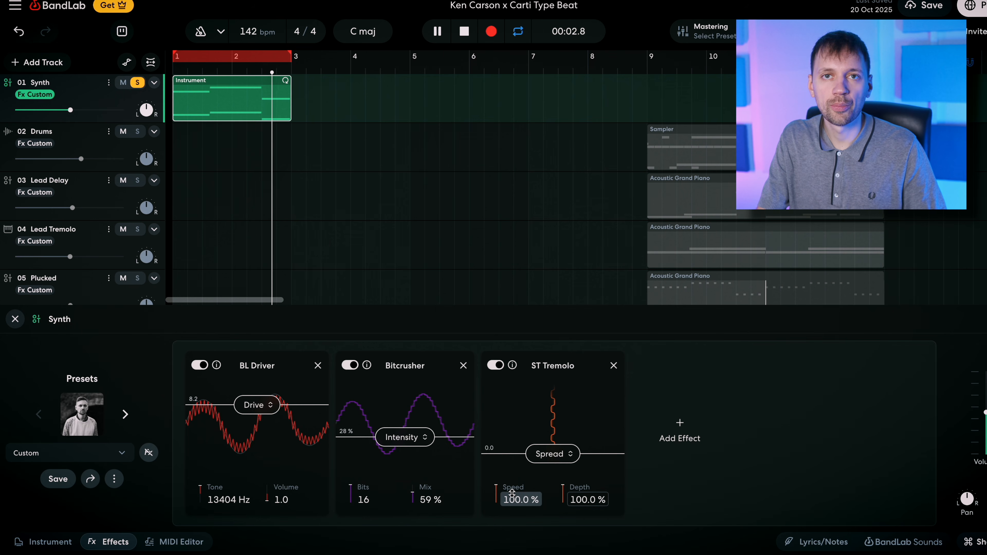
left_click_drag(515, 497, 496, 306)
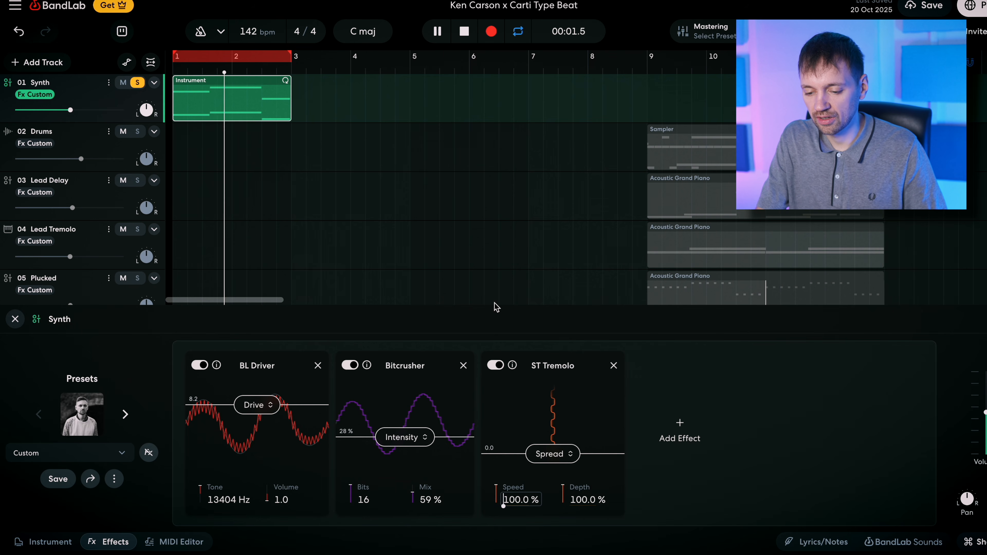
Try the Synth track's ST Tremolo with Depth at 95.9 % and Spread at 180.0, and return the Spread to 0.0
left_click_drag(585, 495, 570, 503)
left_click_drag(552, 453, 544, 331)
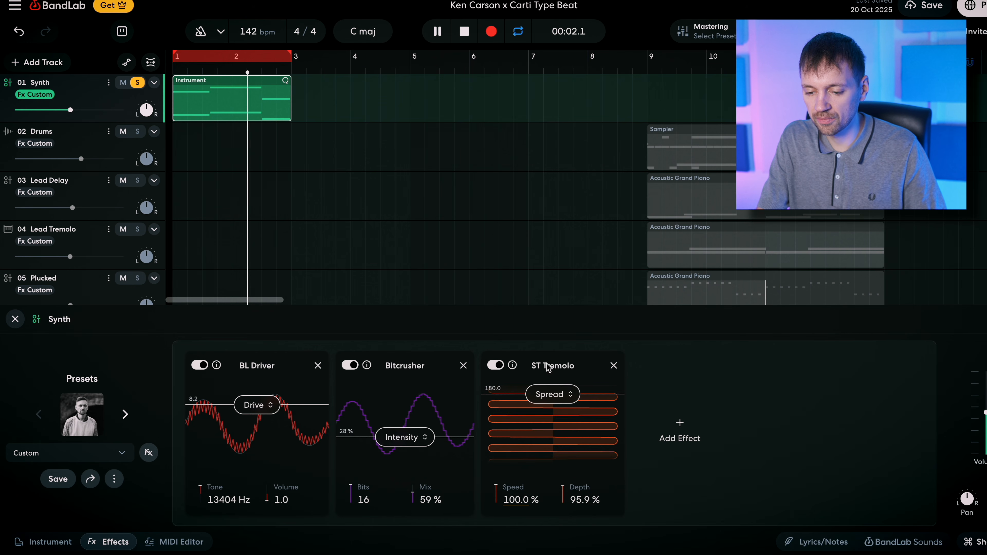
left_click_drag(545, 393, 530, 481)
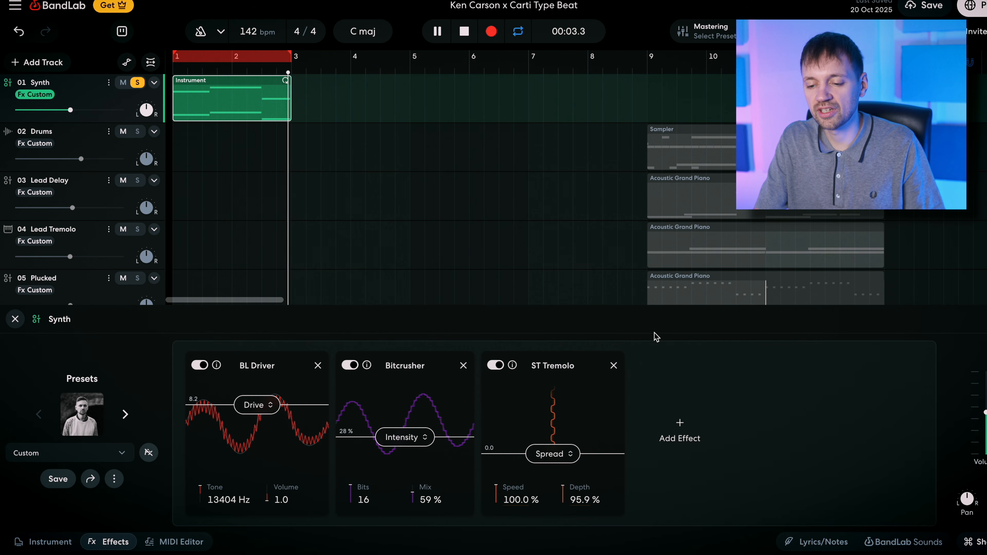
Set the Synth track's ST Tremolo Depth to 30.8 %, close the effects and stop playback
left_click_drag(577, 494, 567, 550)
left_click_drag(585, 500, 575, 553)
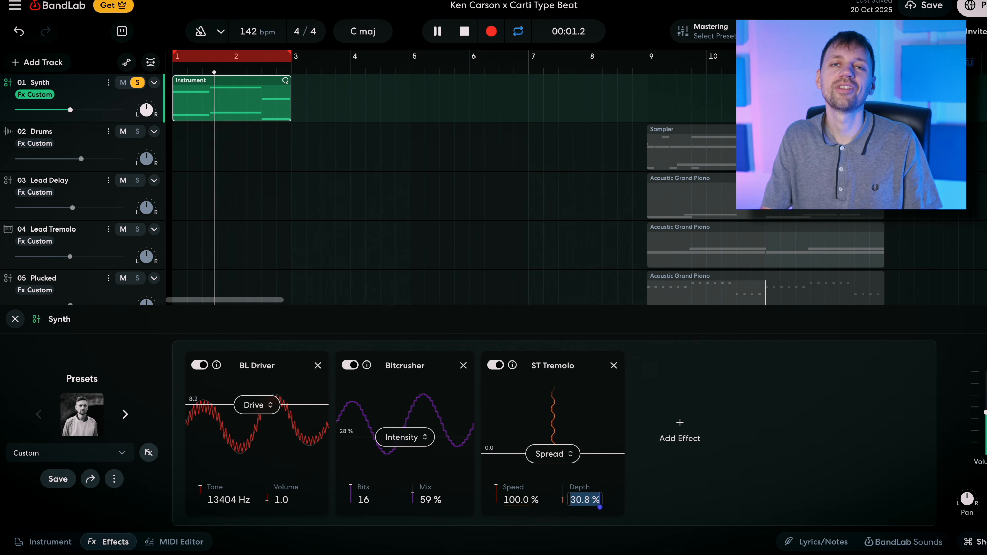
left_click(108, 541)
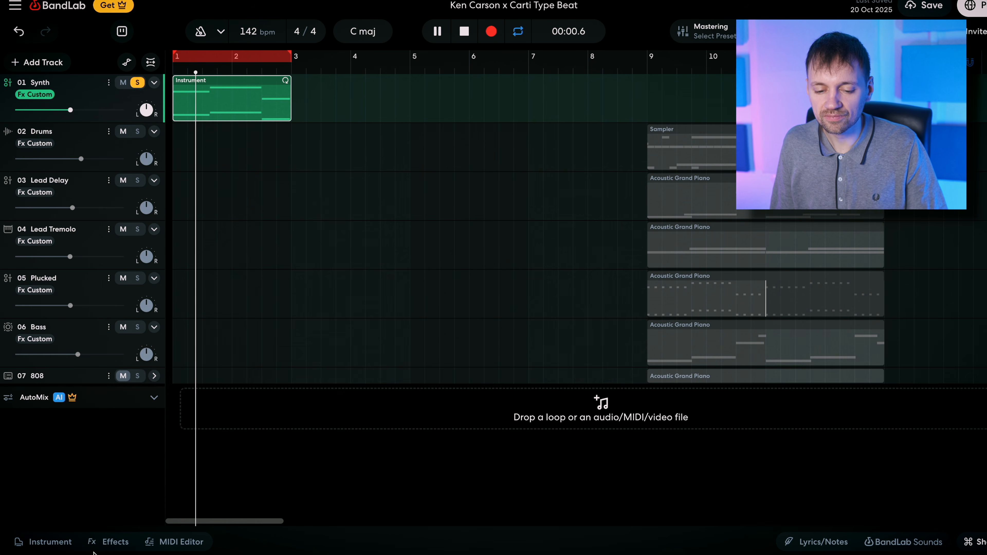
key("space")
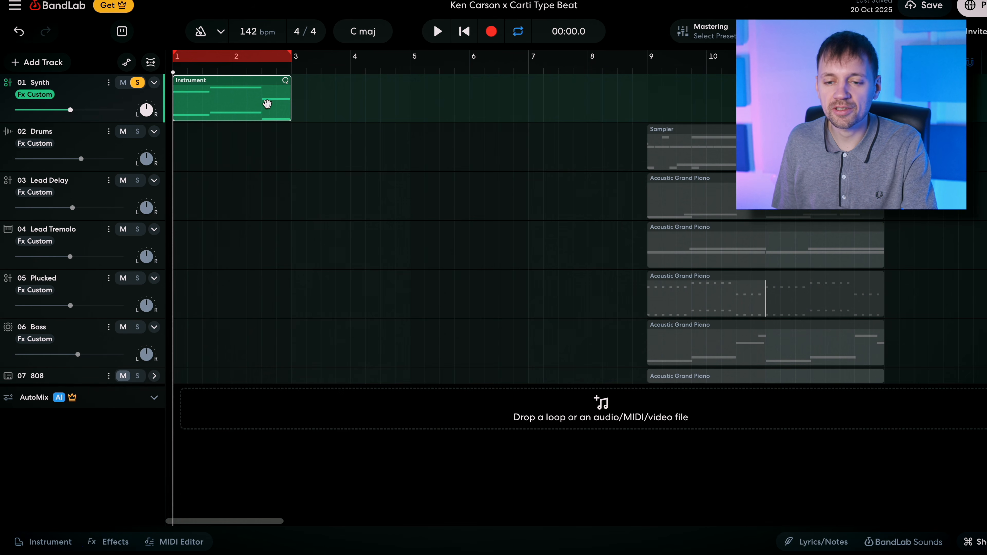
Extend the Synth region to the start of bar 5, copy its six notes to bar 3 and play the result
left_click_drag(288, 80, 410, 99)
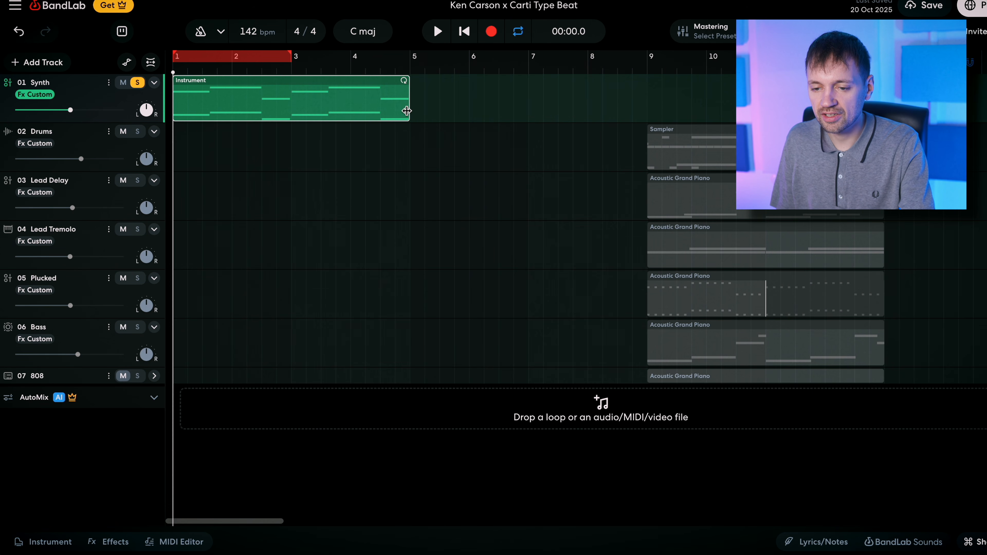
double_click(404, 100)
left_click_drag(589, 393, 166, 486)
key("super+c")
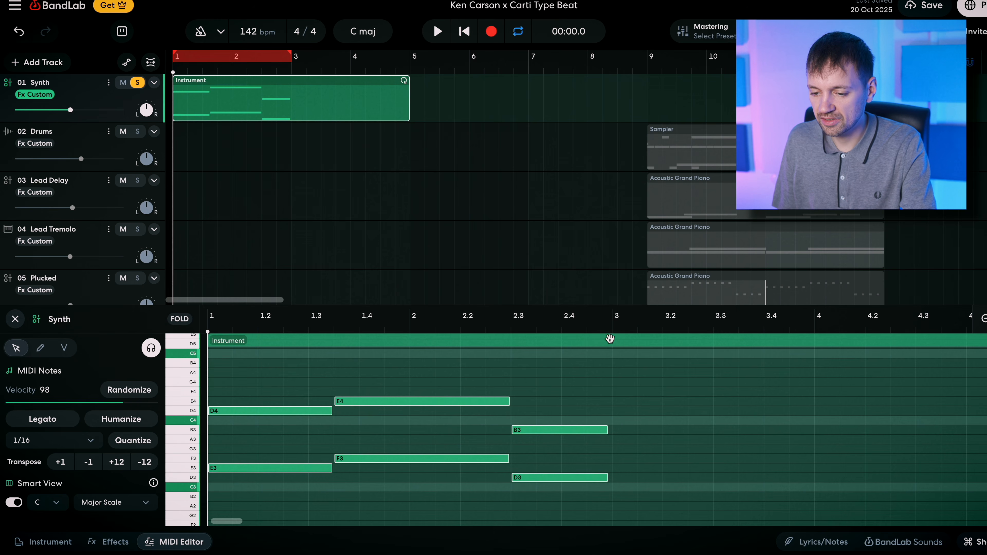
left_click(612, 333)
key("super+v")
key("space")
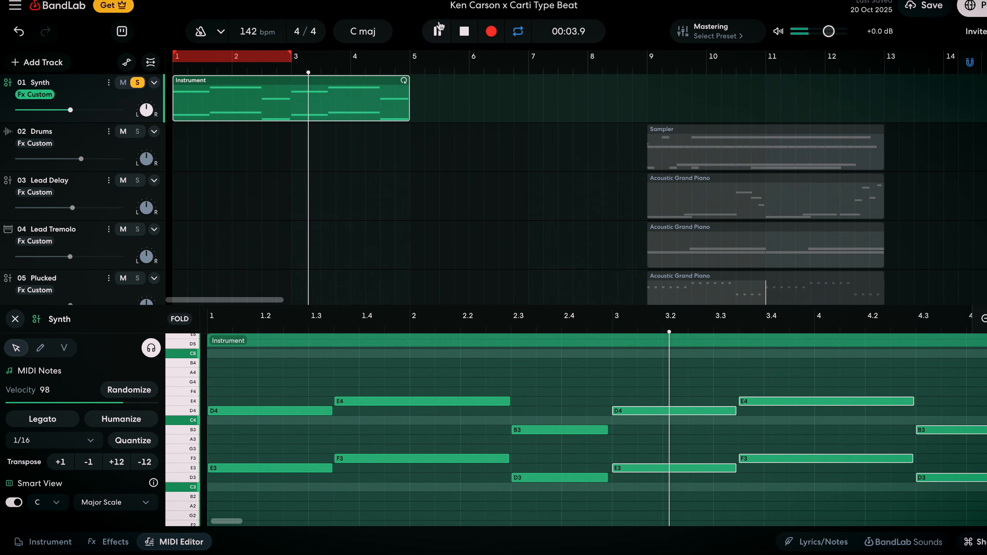
left_click(200, 541)
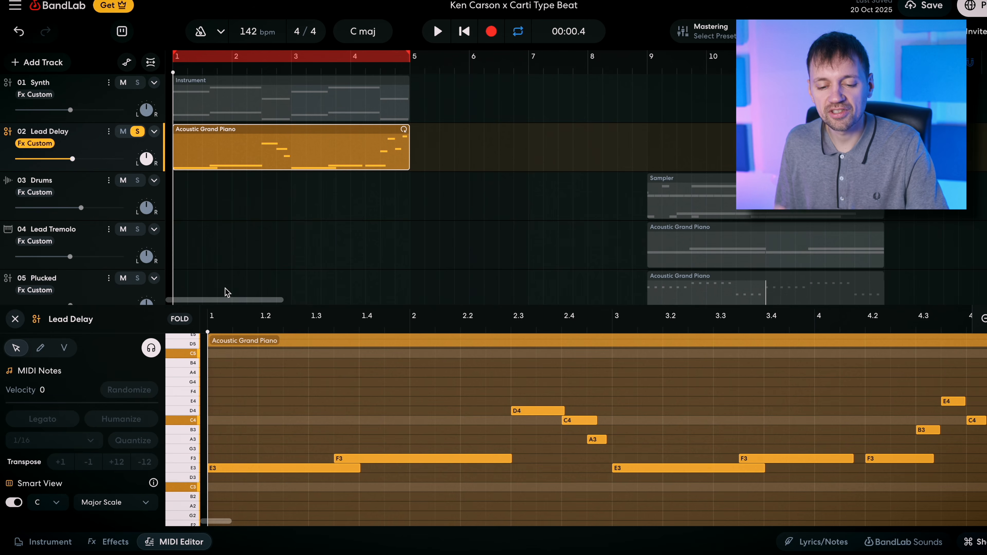
Check the Lead Delay track's effects and its instrument preset
left_click(101, 542)
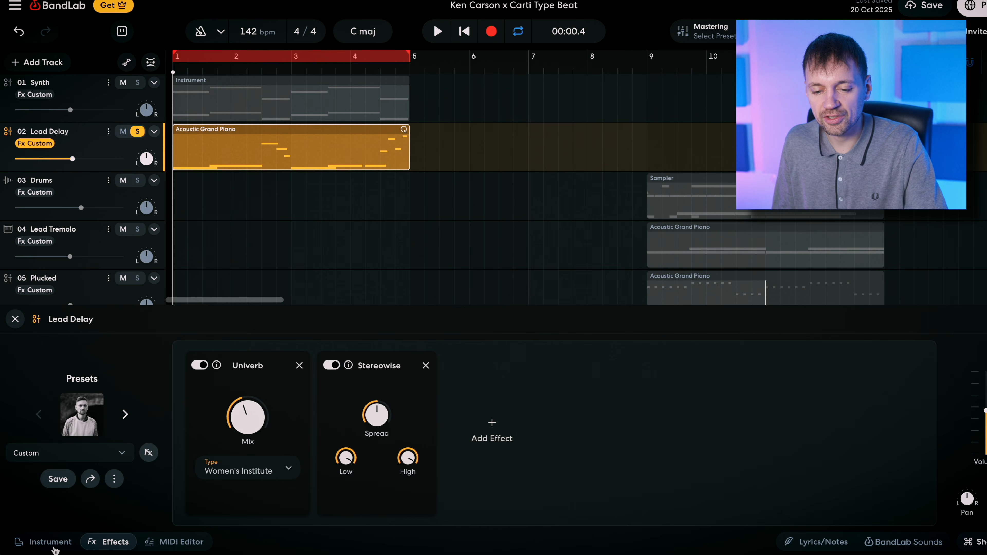
left_click(50, 542)
left_click(144, 356)
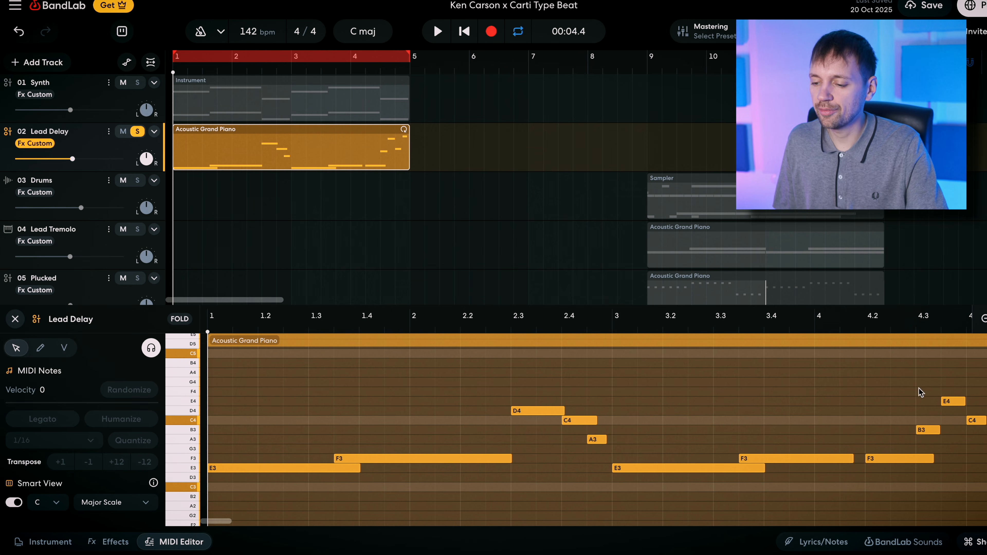
Examine the Lead Delay region's E3 notes and the rest of the phrase in bars 1 and 2
left_click(185, 469)
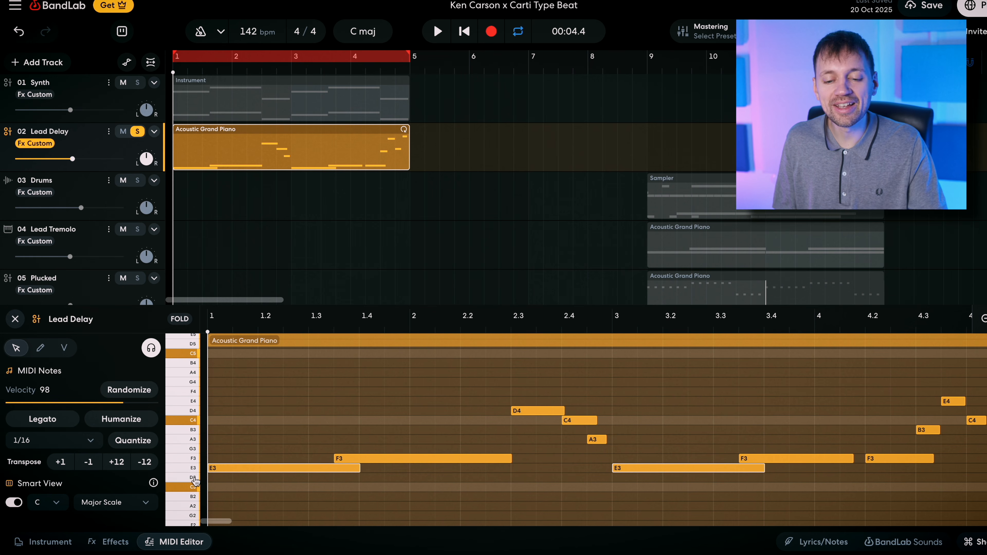
left_click(537, 392)
left_click_drag(561, 369, 242, 518)
scroll(436, 460, "up", 2)
scroll(436, 459, "up", 3)
scroll(485, 445, "down", 2)
left_click_drag(606, 373, 241, 477)
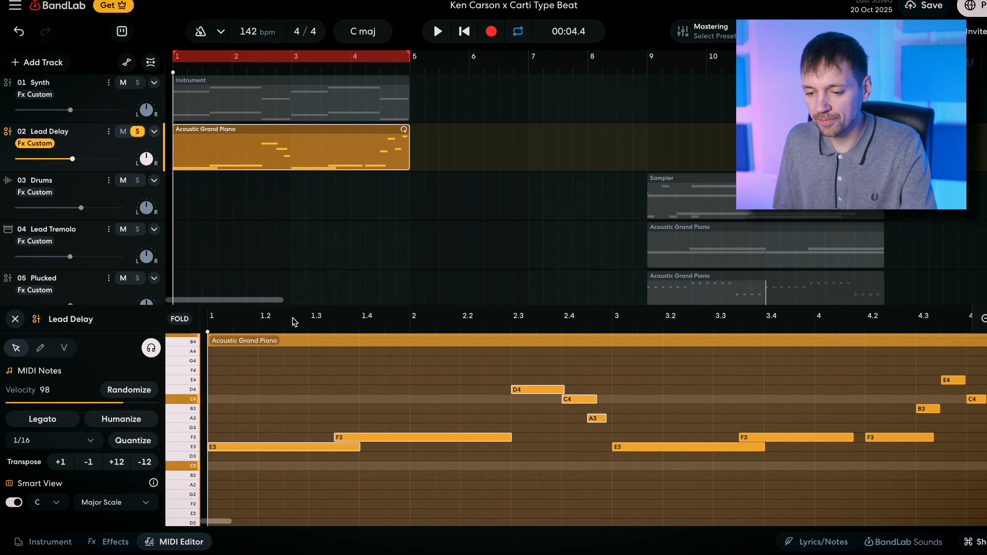
Compare the Lead Delay's second phrase from bar 3 with the first, highlighting the E3 and F3 notes in both
left_click_drag(609, 322, 968, 328)
scroll(822, 384, "right", 1)
left_click(851, 413)
left_click_drag(874, 423, 977, 402)
left_click_drag(827, 430, 585, 493)
scroll(585, 493, "left", 1)
left_click_drag(394, 399, 285, 455)
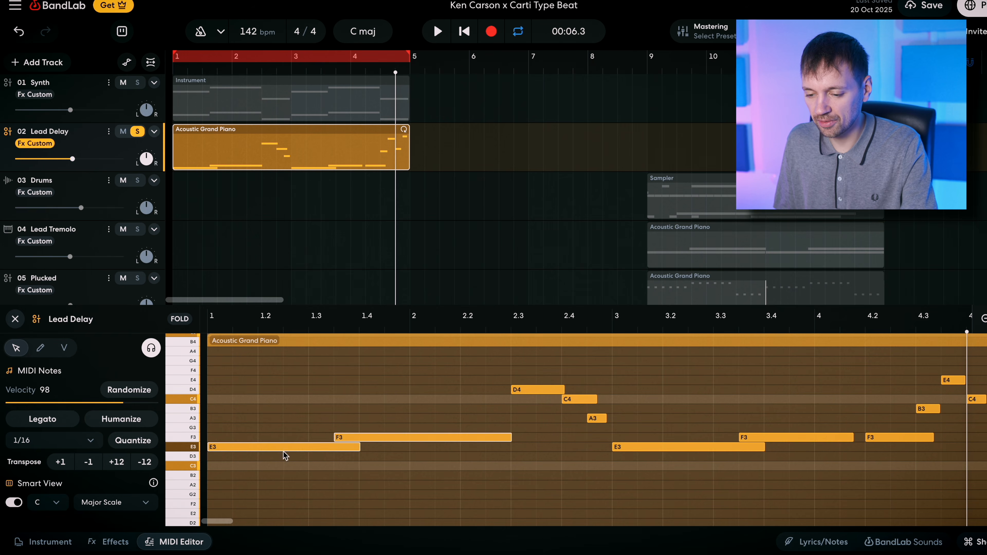
left_click_drag(772, 408, 668, 493)
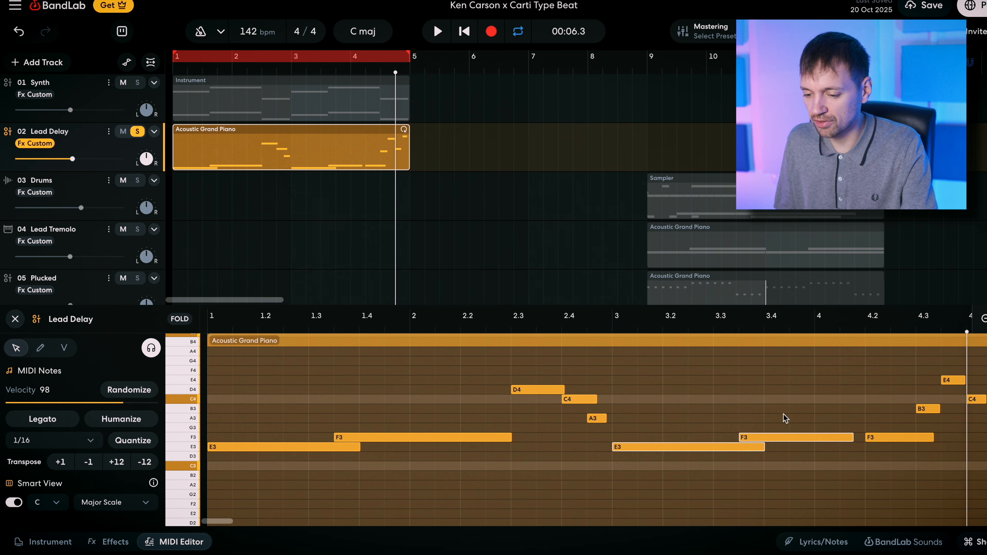
left_click_drag(783, 414, 701, 469)
left_click(207, 330)
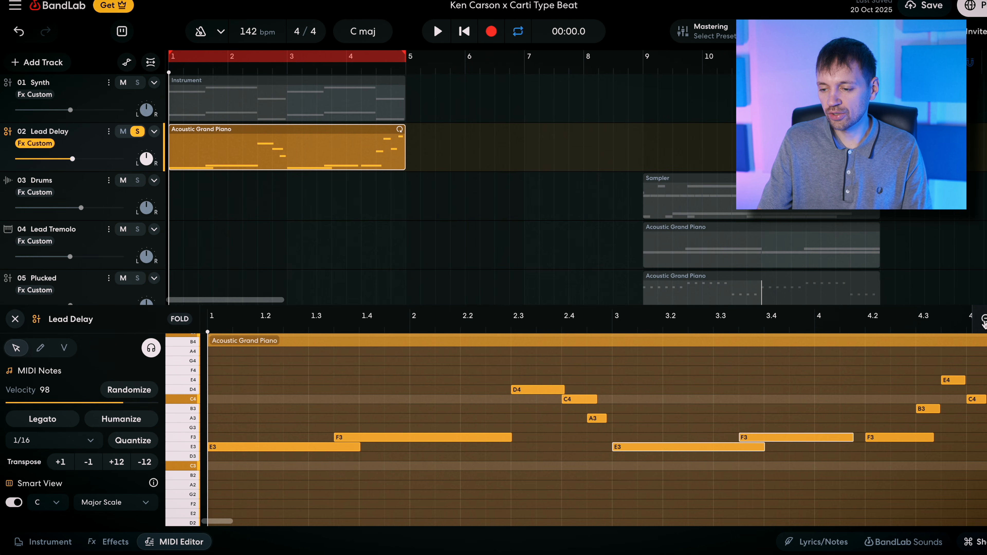
Examine the whole Lead Delay melody, comparing the repeated E3 and F3 notes with the differing high notes that end each phrase
left_click(984, 320)
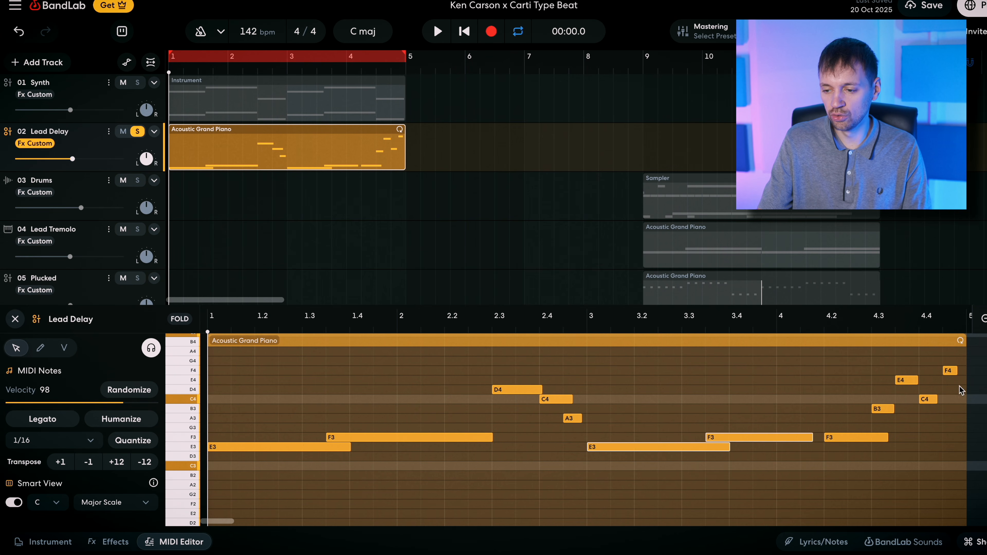
left_click_drag(418, 386, 281, 494)
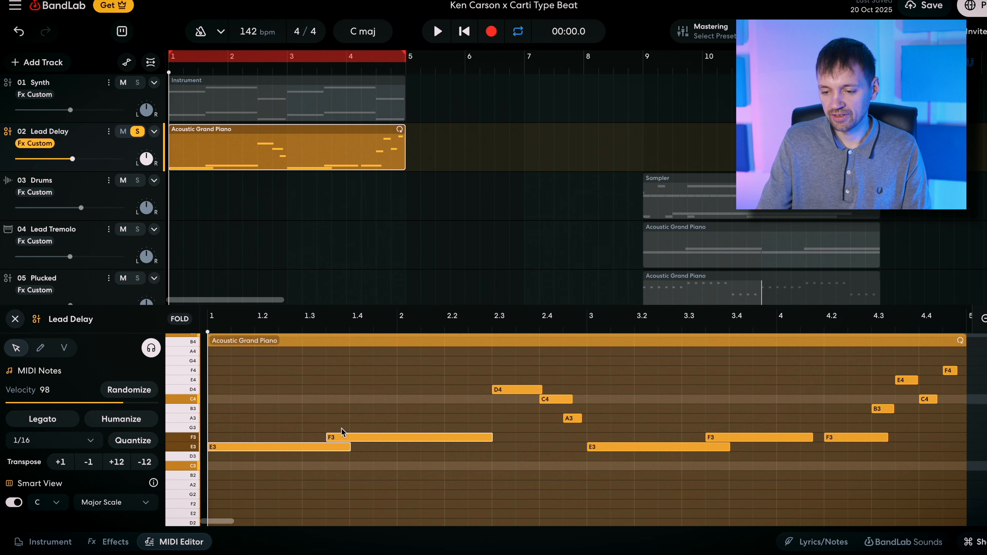
left_click(630, 319)
left_click_drag(663, 406, 749, 482)
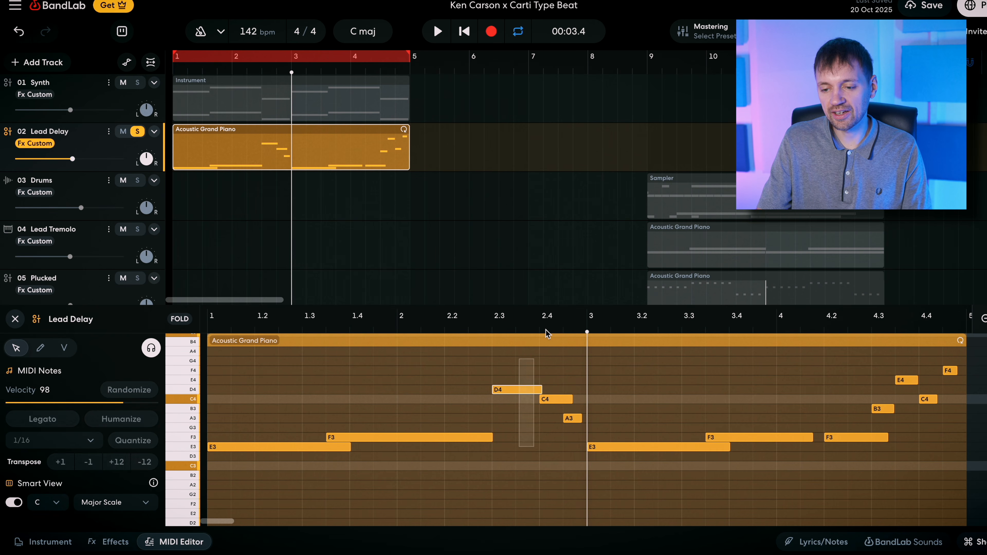
scroll(573, 436, "up", 15)
scroll(573, 436, "down", 5)
scroll(573, 436, "down", 8)
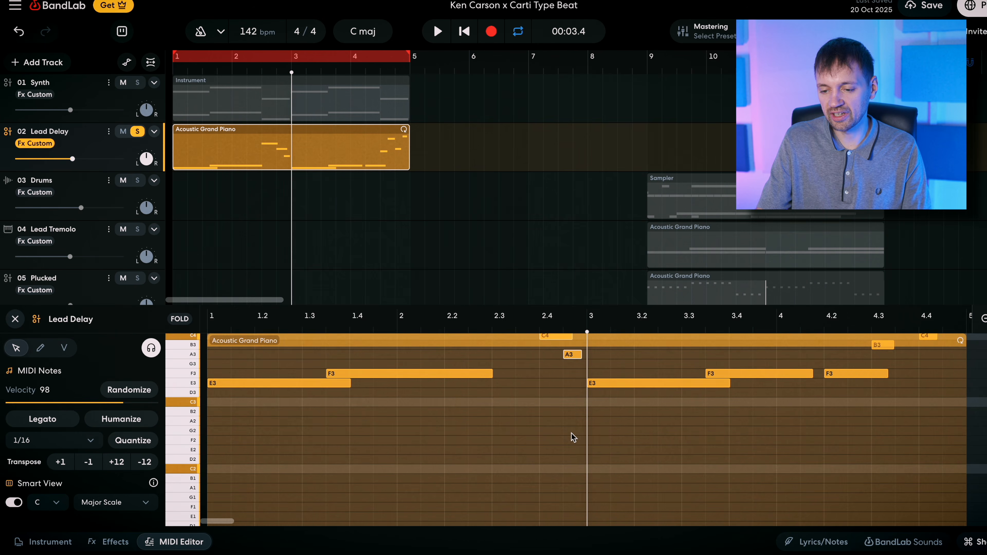
scroll(573, 436, "up", 3)
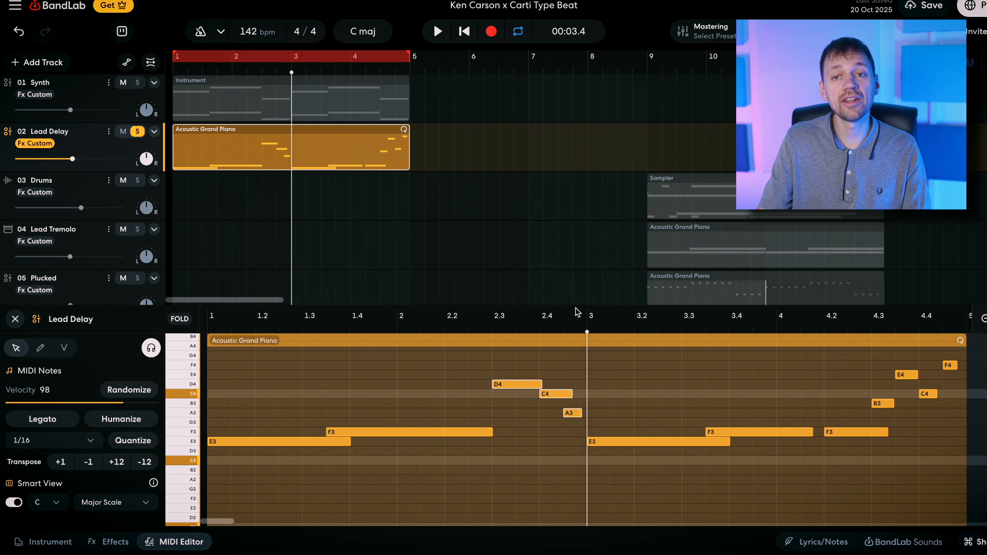
left_click_drag(560, 402, 572, 387)
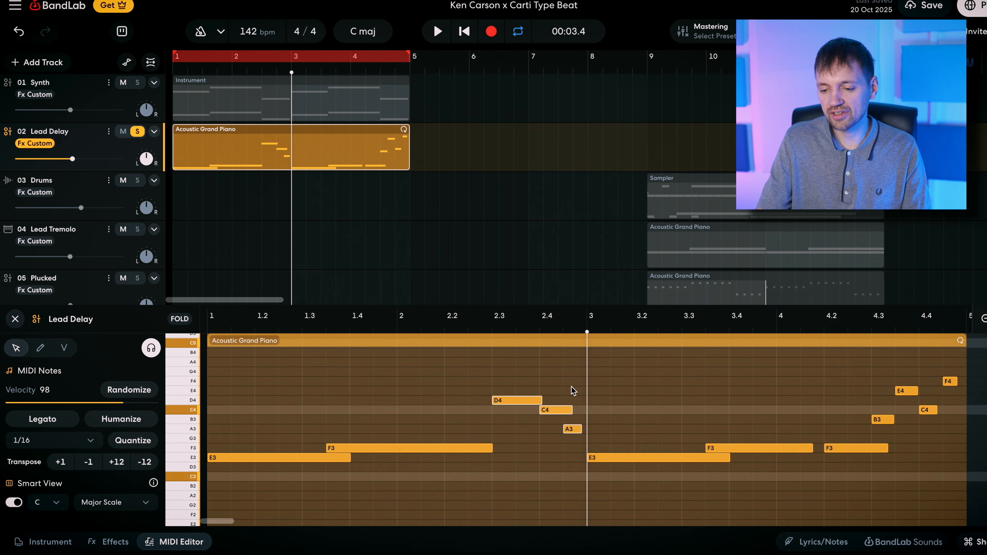
left_click_drag(877, 364, 966, 424)
Check the Lead Delay note starts at 1, 2.3, 3 and 4.3 with the playhead
left_click(208, 329)
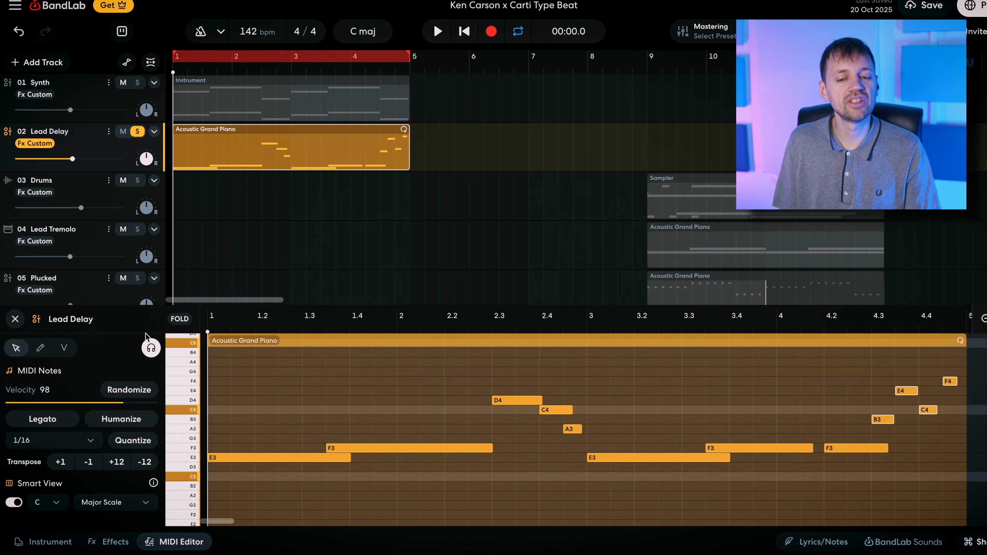
left_click(498, 330)
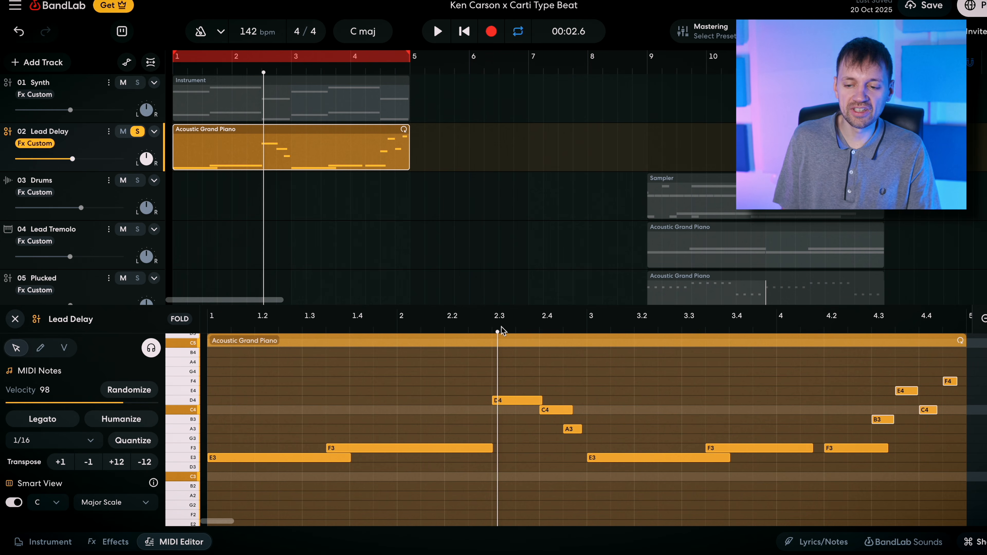
left_click(588, 328)
left_click(872, 329)
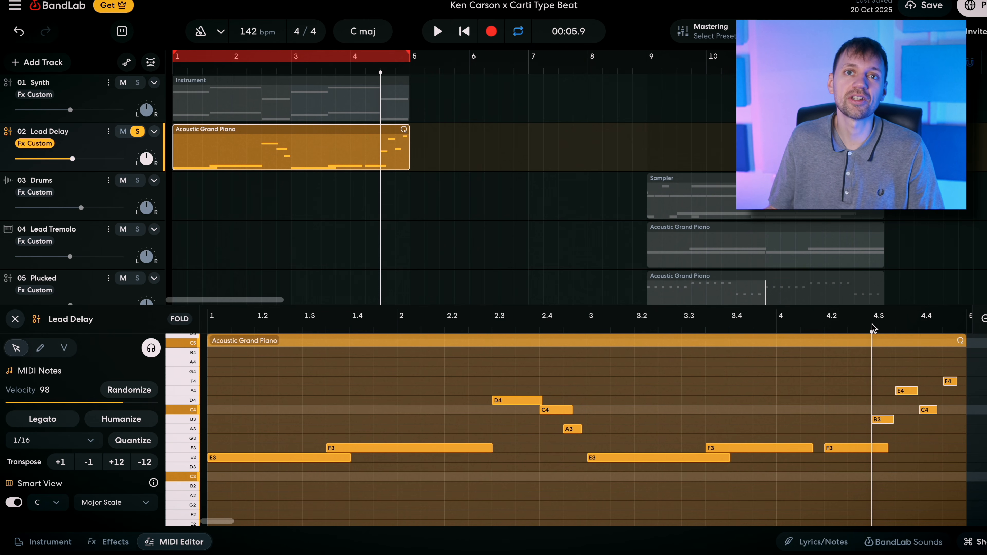
Listen to the Lead Delay without effects, with Univerb, and with Univerb plus Stereowise, and solo the Synth track alongside it
left_click(109, 542)
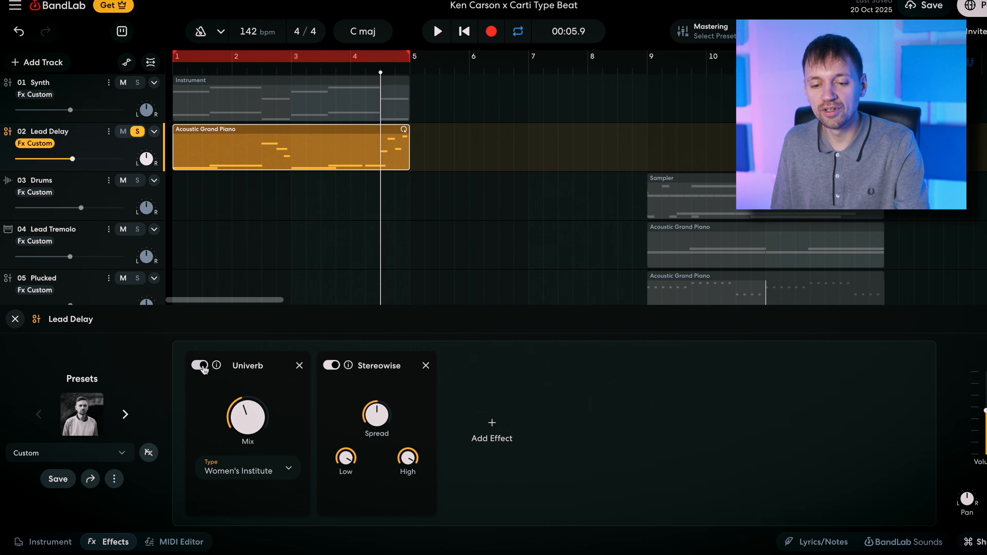
left_click(333, 366)
key("space")
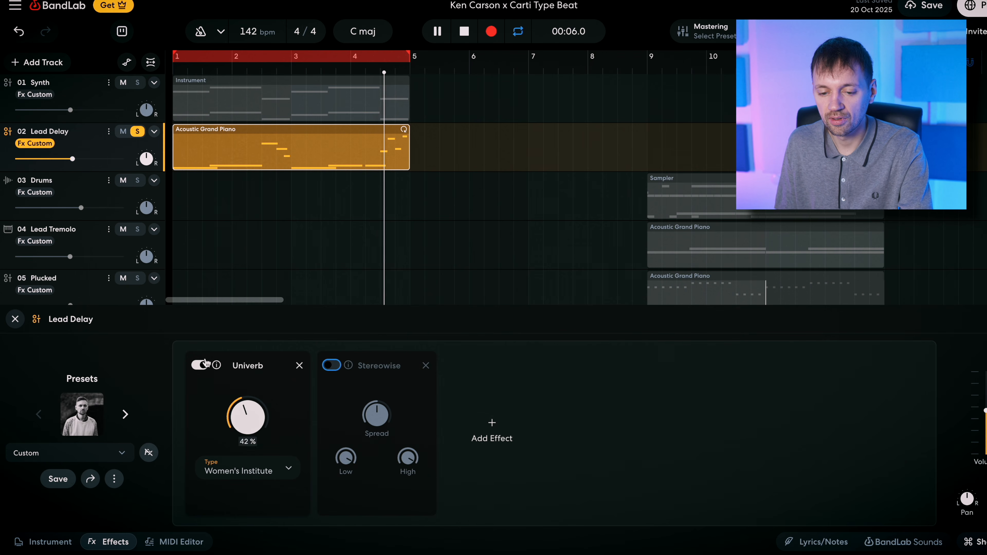
left_click(200, 365)
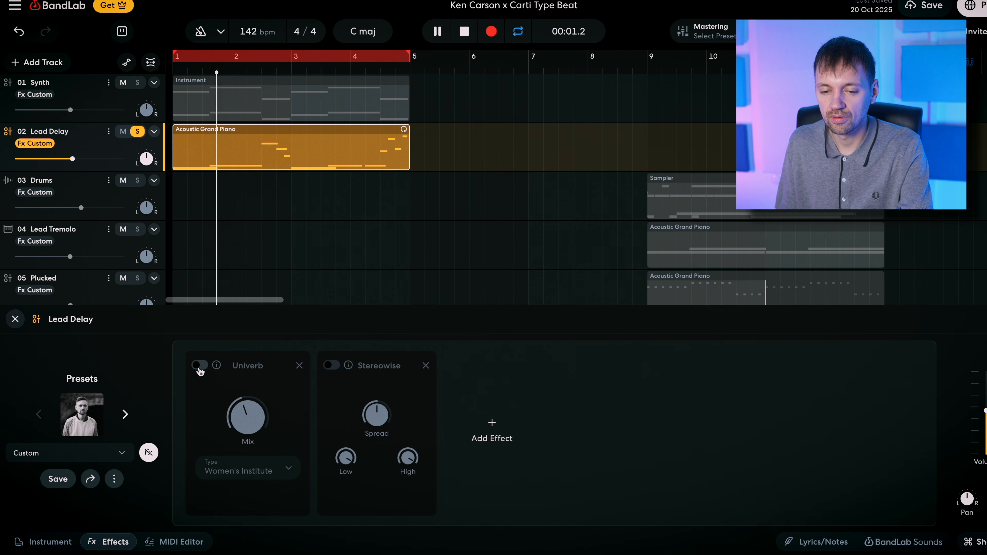
left_click(199, 365)
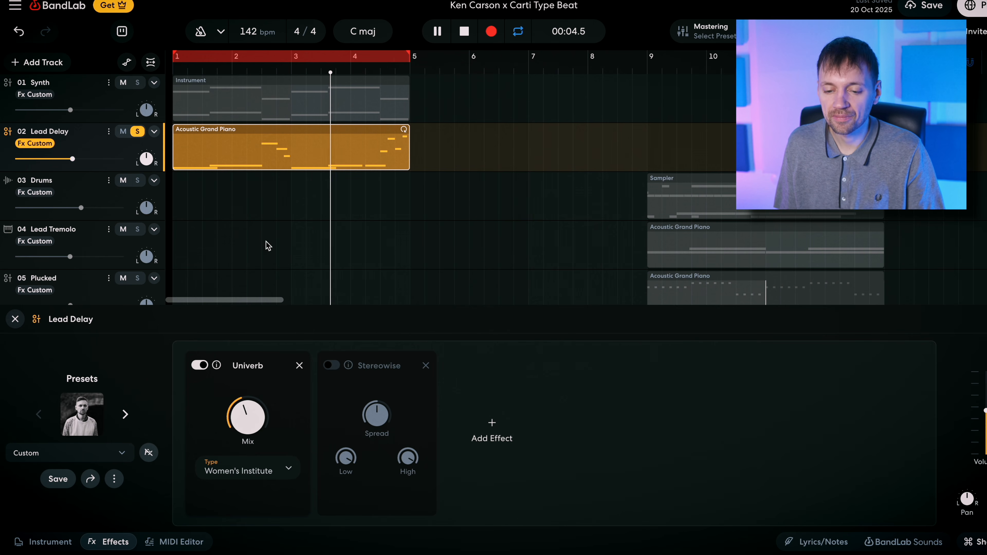
left_click(331, 365)
mouse_move(371, 414)
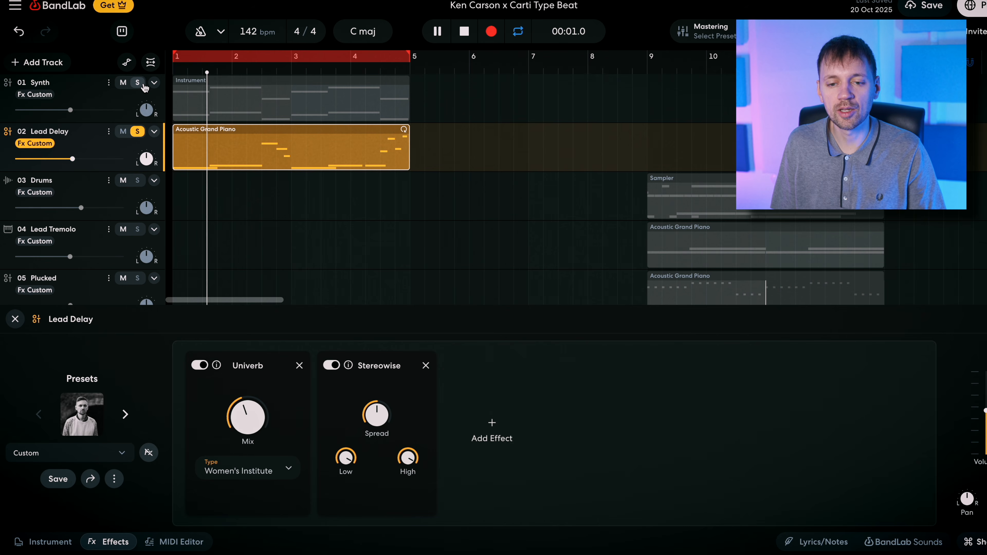
left_click(137, 82)
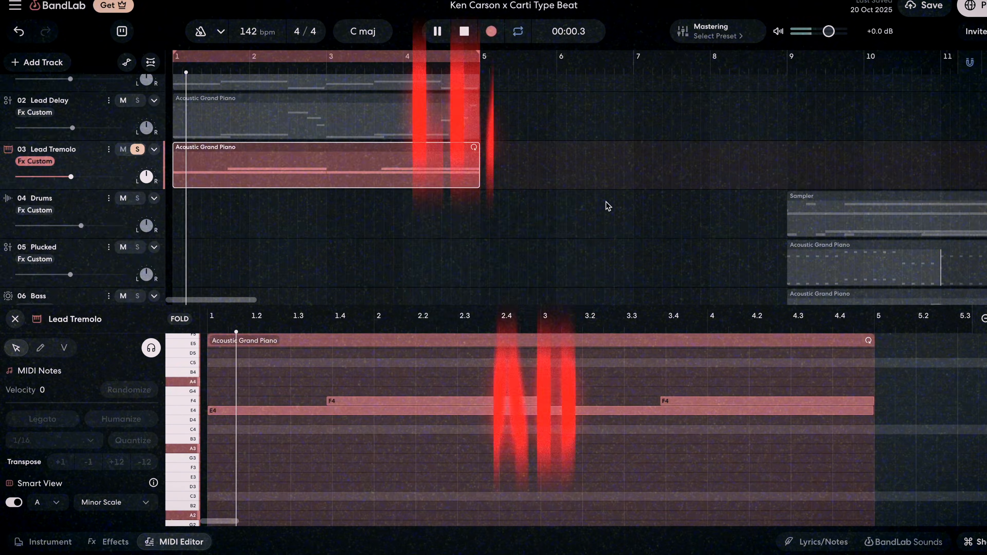
Preview the Lead Tremolo track's Funky Phat Lead instrument, and check its effects and MIDI notes
scroll(441, 229, "up", 1)
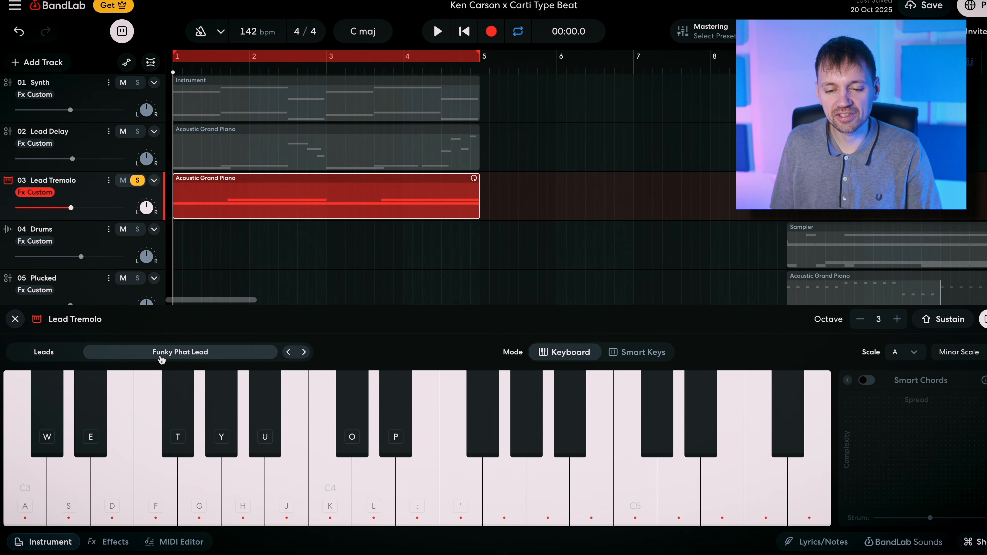
left_click(161, 359)
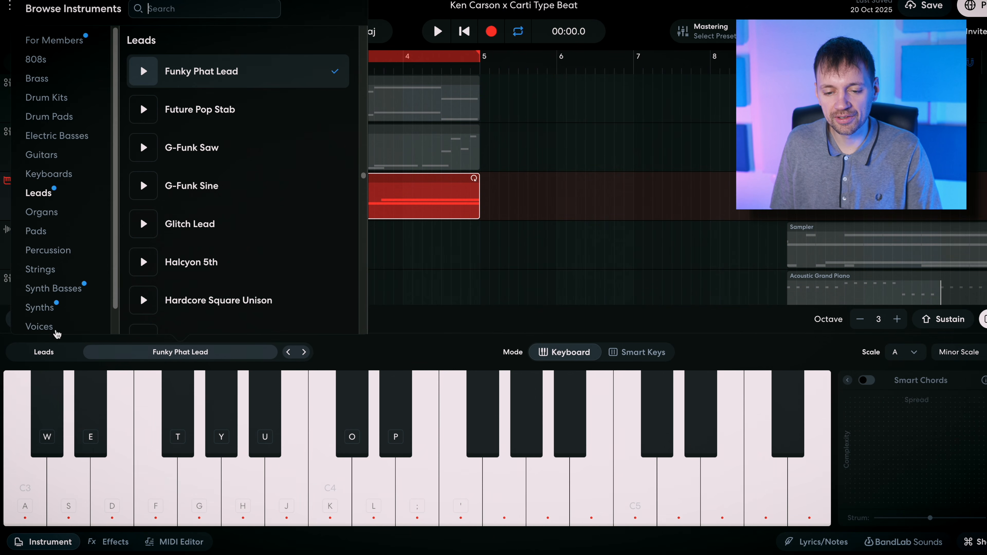
left_click(143, 71)
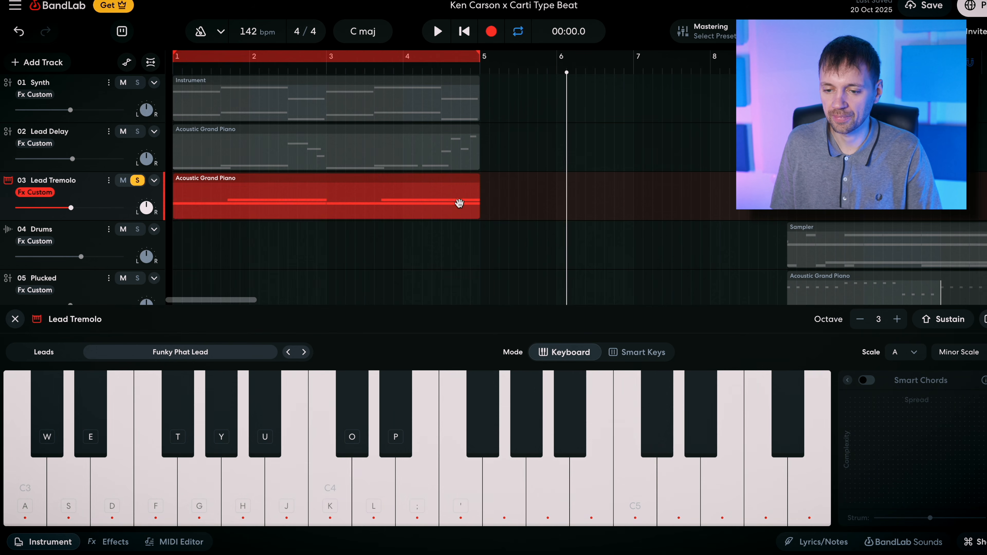
left_click(108, 542)
left_click(167, 543)
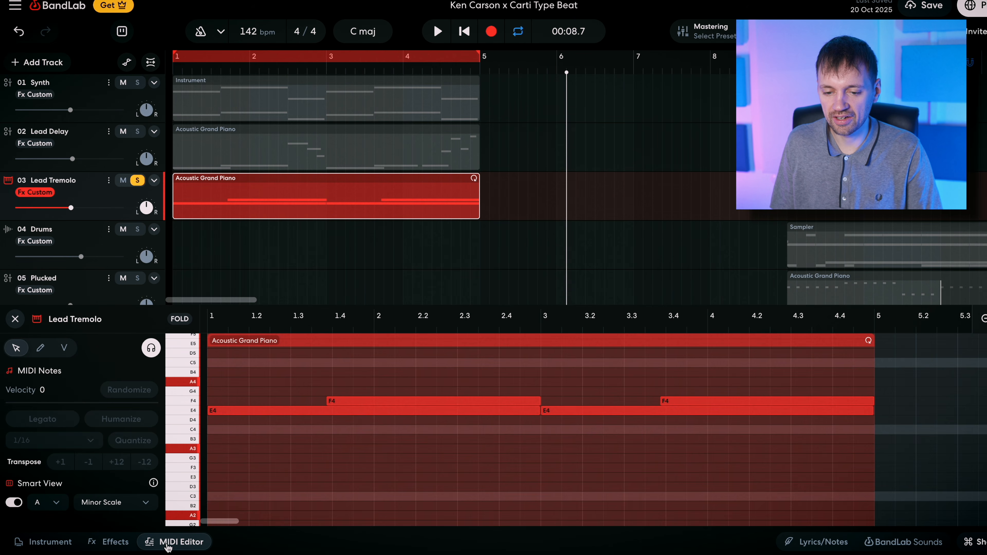
Listen to the Lead Tremolo's sustained E4 and F4 notes, and check the F4 start near 1.4 against the metronome
left_click(232, 412)
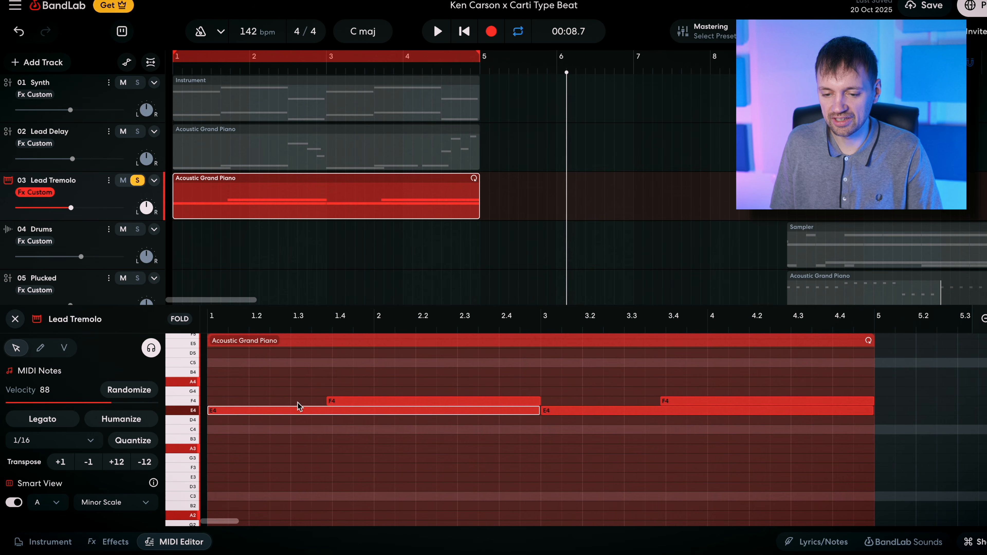
left_click(358, 402)
key("space")
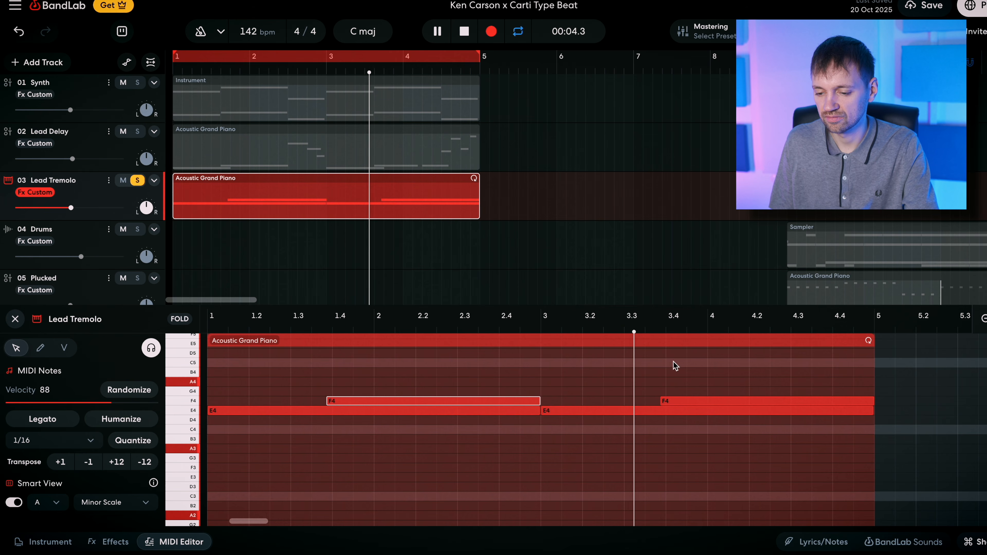
left_click(335, 331)
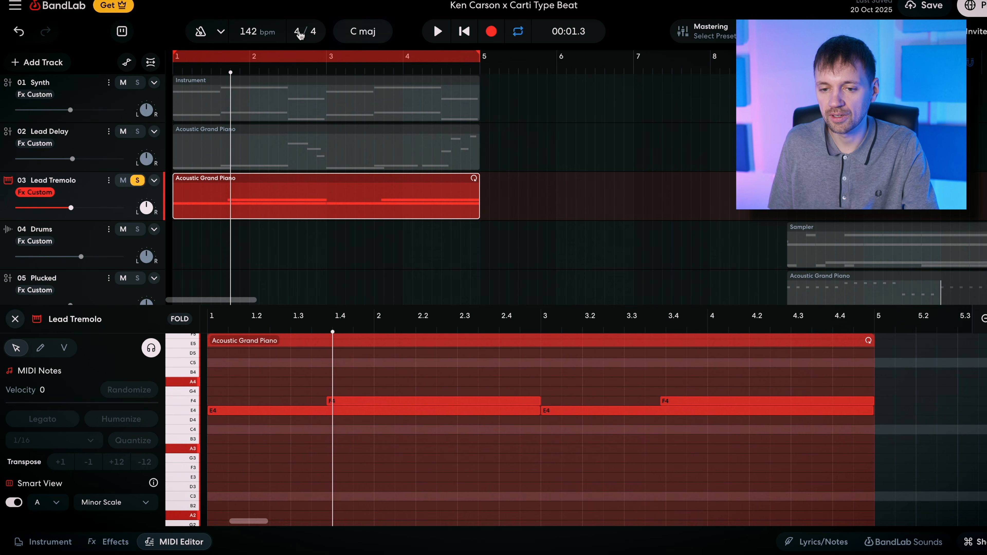
left_click(174, 74)
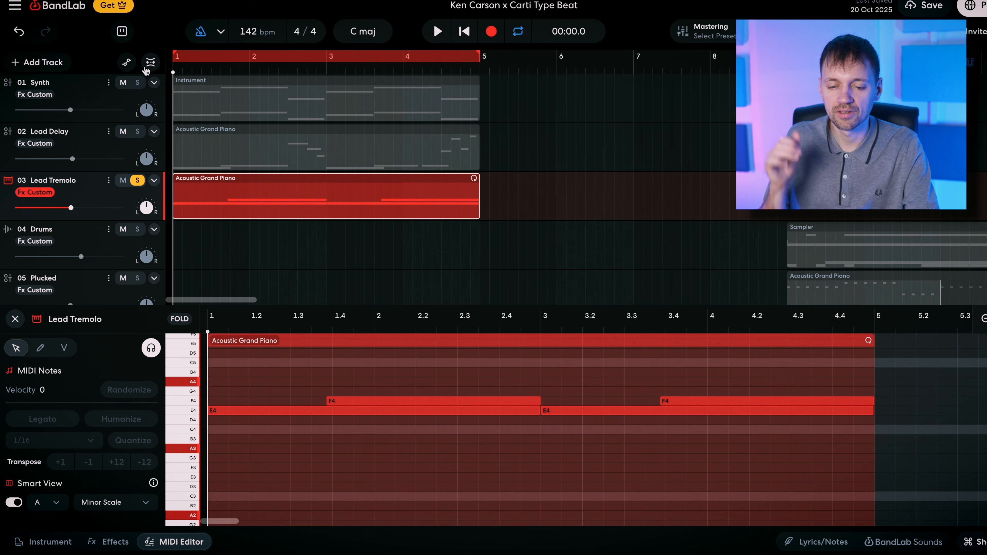
key("space")
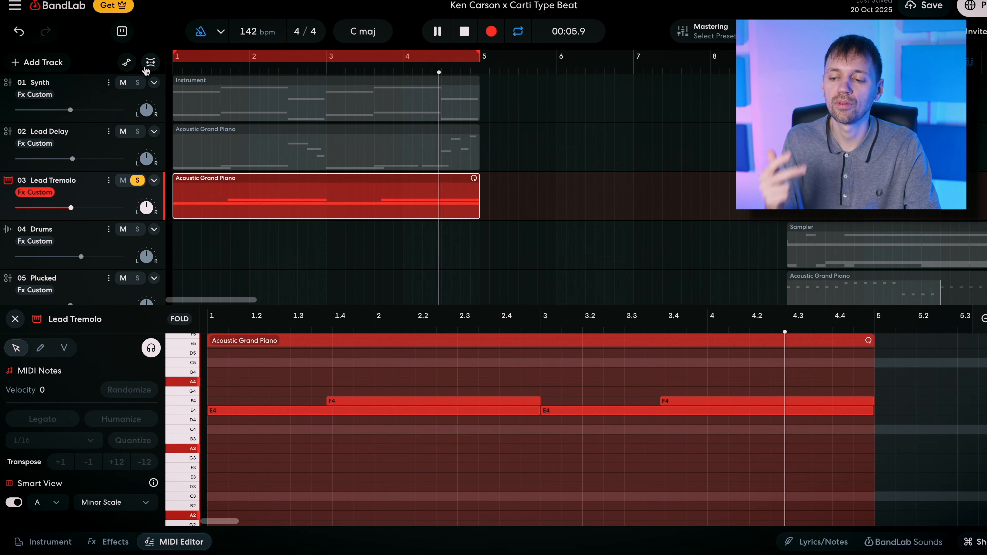
key("space")
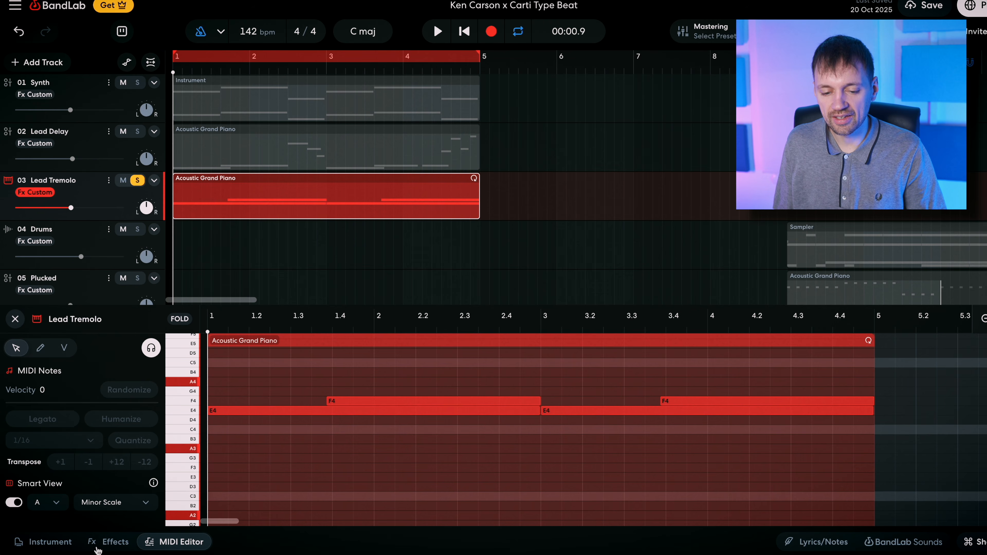
Listen to the Lead Tremolo while re-enabling BL Driver, Bitcrusher and ST Tremolo one by one, and solo Lead Delay alongside it
left_click(97, 544)
left_click(210, 366)
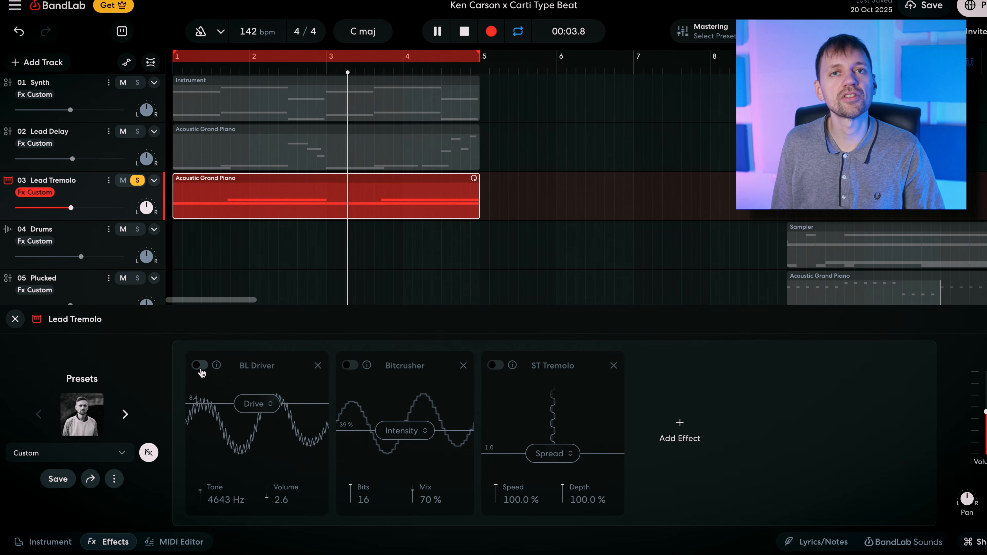
left_click(200, 367)
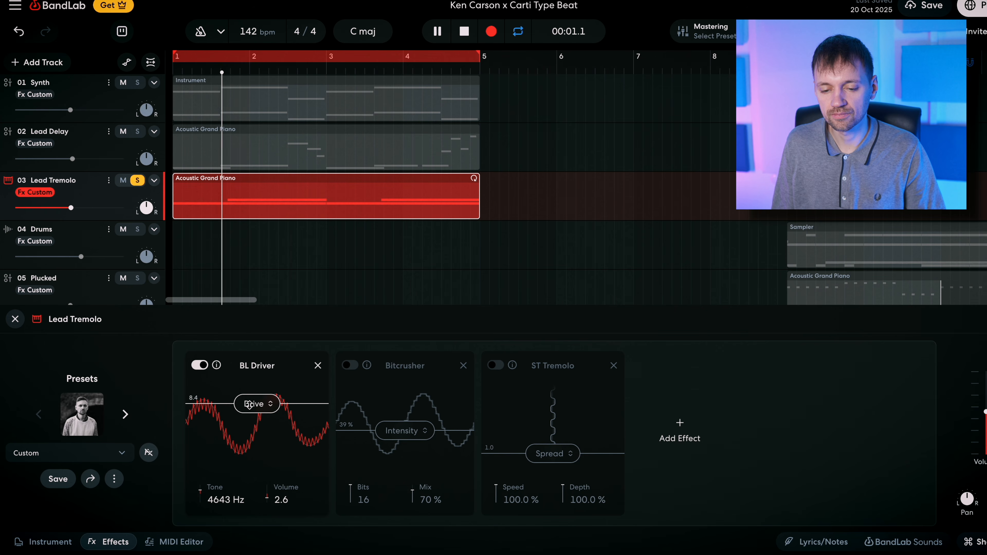
left_click(350, 366)
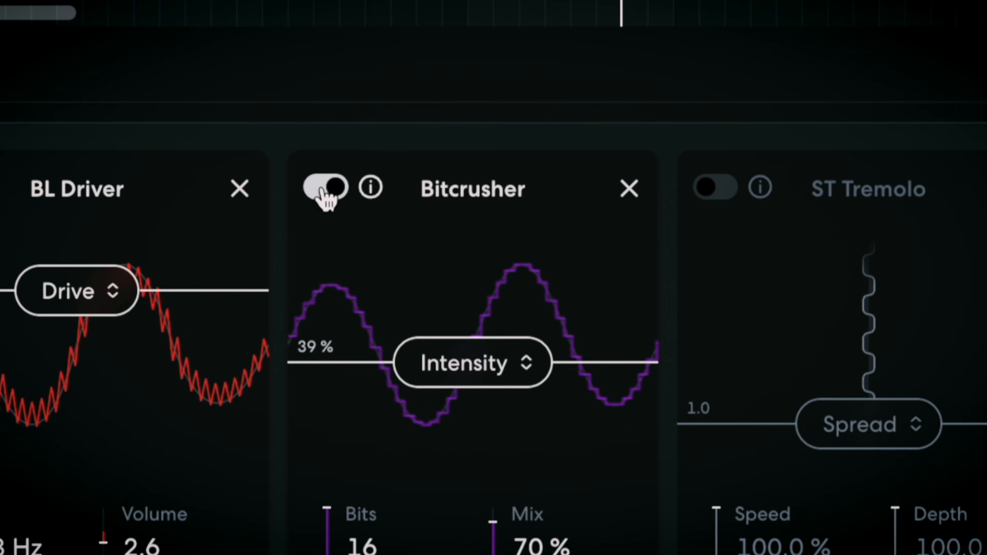
left_click(326, 189)
left_click(326, 189)
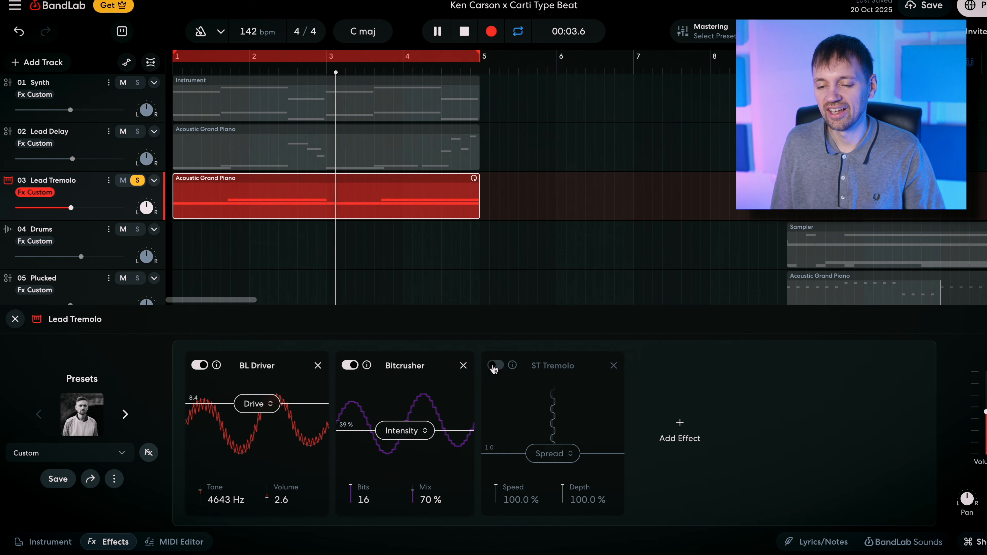
left_click(497, 367)
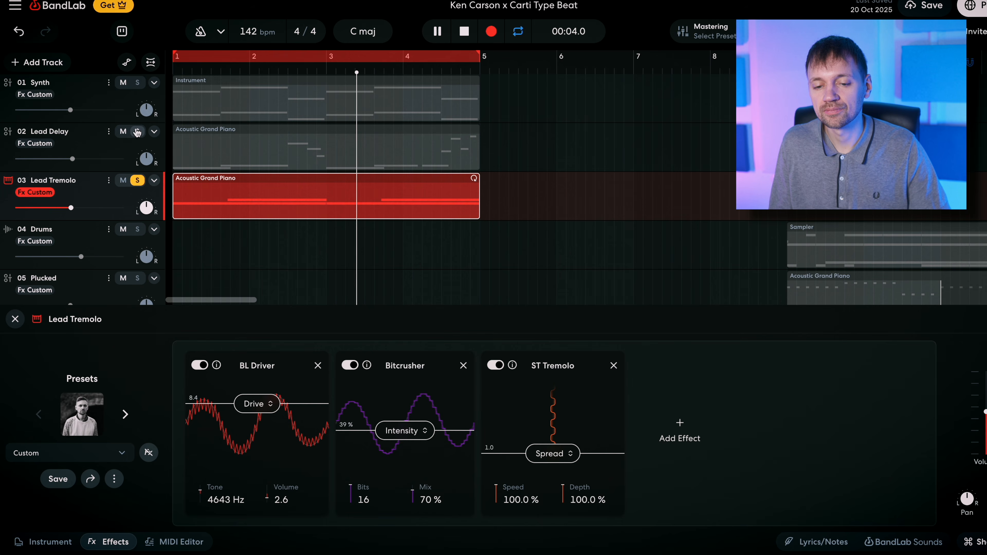
left_click(137, 132)
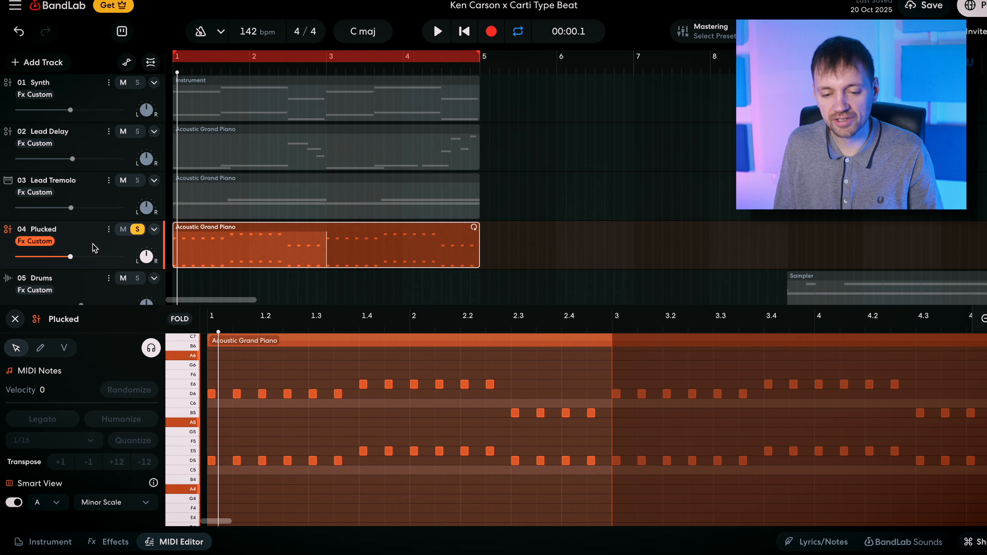
Check the Plucked track's instrument and its repeated D, E and B notes, auditioning the B5 pitch
left_click(50, 541)
left_click(165, 358)
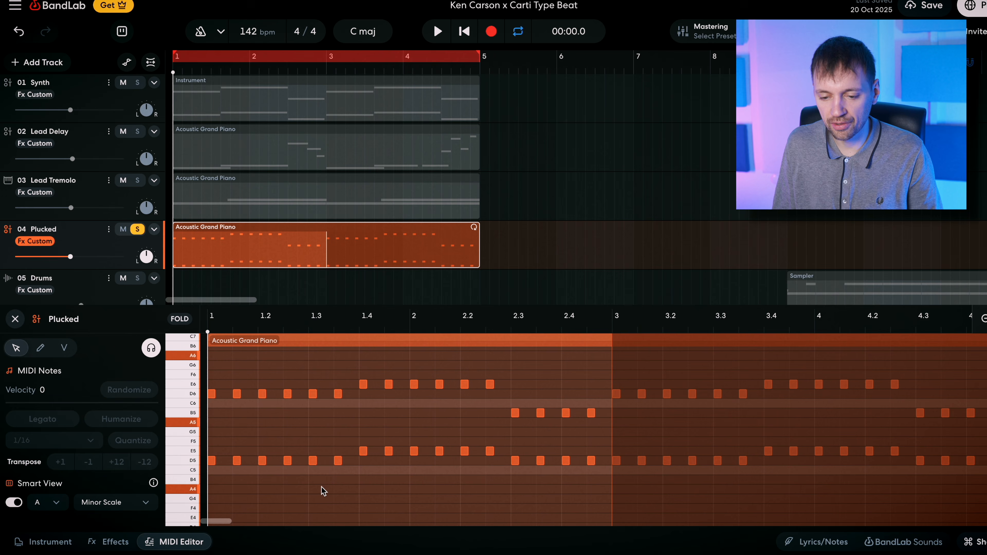
left_click_drag(338, 499, 215, 458)
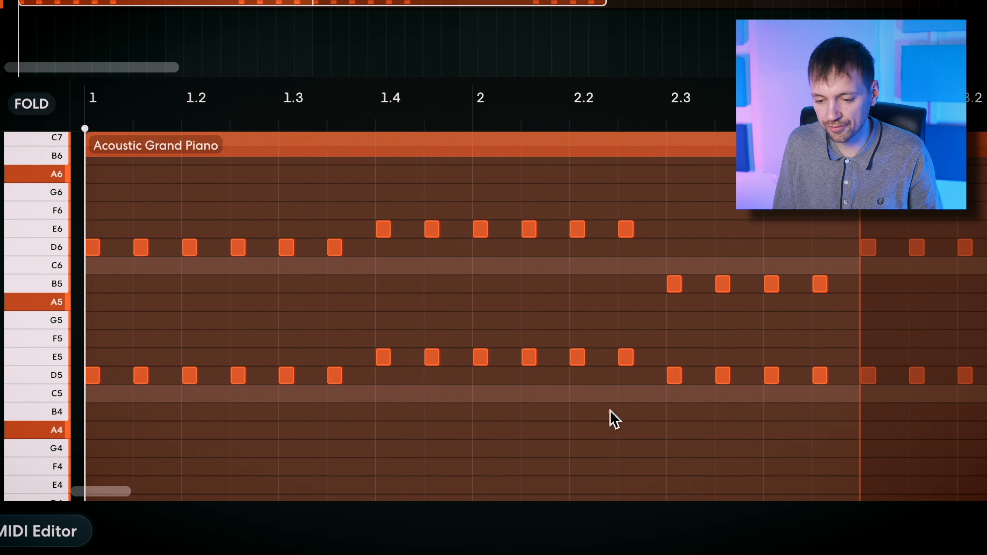
left_click(56, 289)
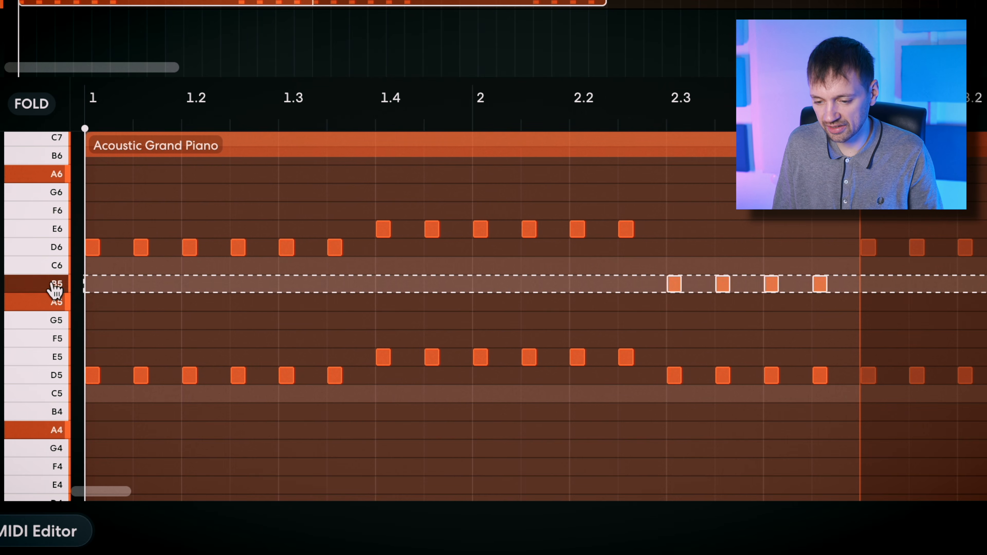
key("space")
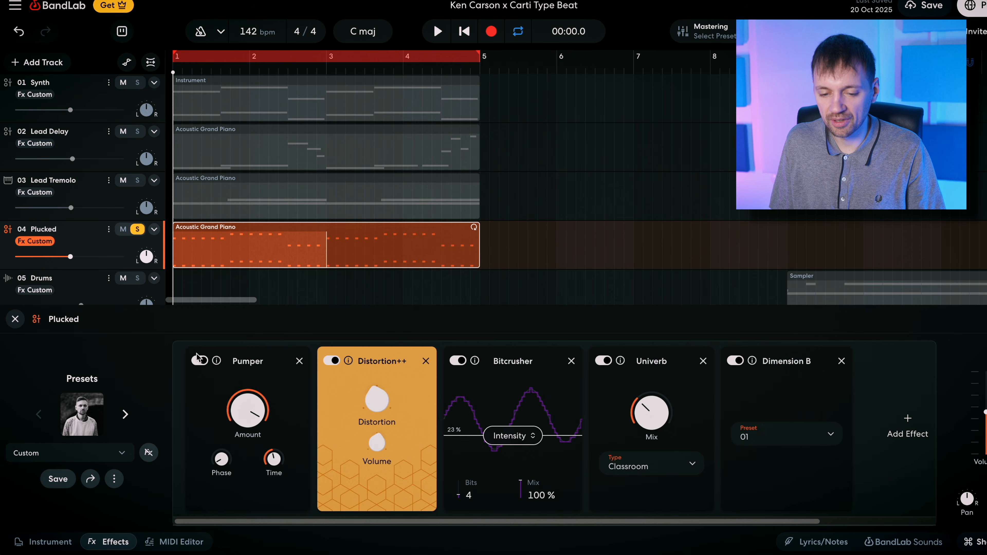
Bypass all effects on the Plucked track and play it dry, briefly toggling Pumper for comparison
left_click(149, 452)
key("space")
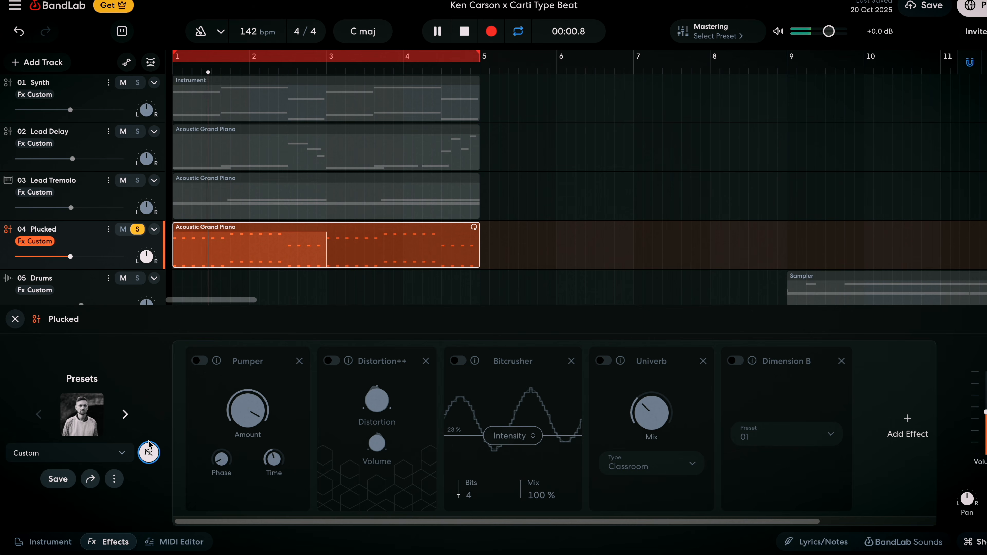
left_click(201, 360)
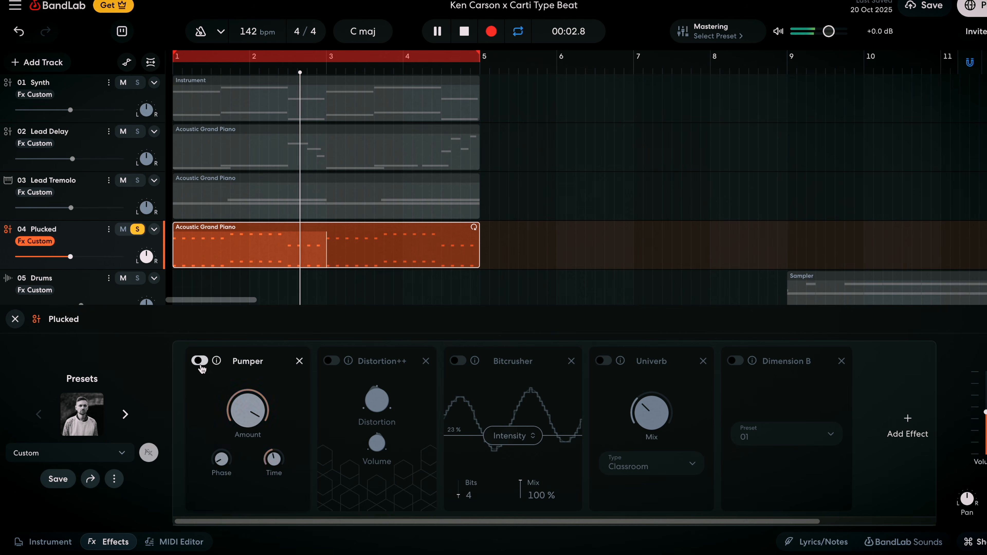
key("space")
key("space")
mouse_move(271, 453)
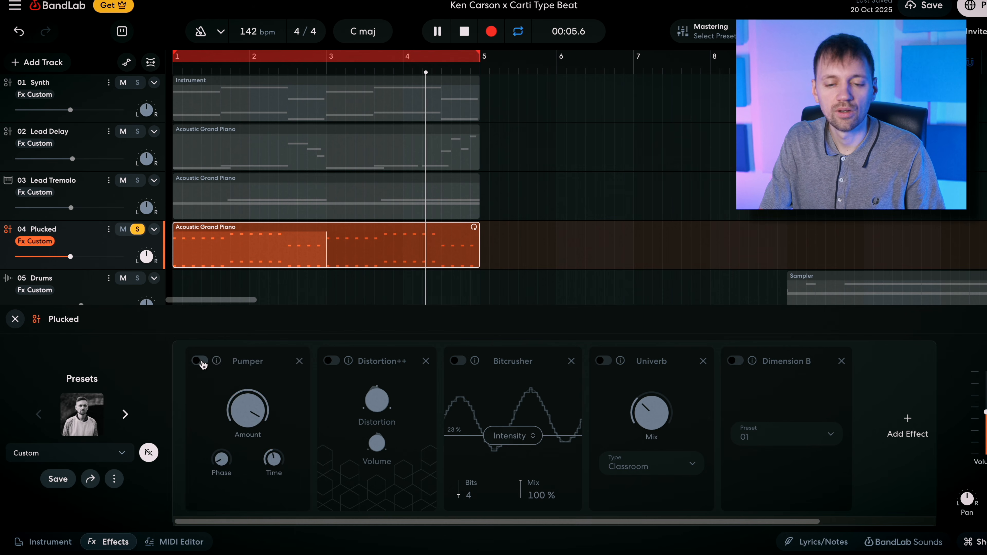
key("space")
left_click(199, 361)
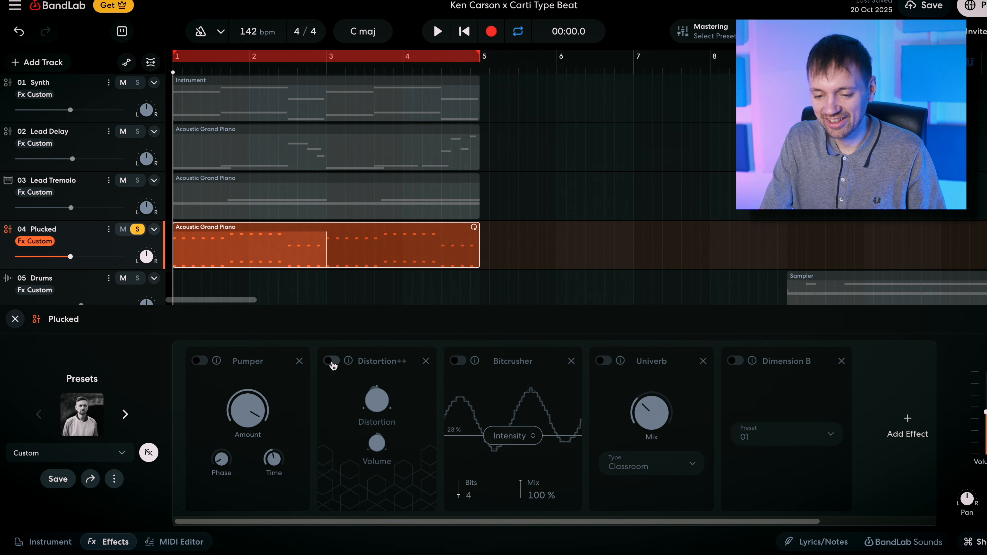
Re-enable Distortion++, Bitcrusher, Univerb, Dimension B and Pumper on the Plucked track one by one while listening
left_click(332, 361)
key("space")
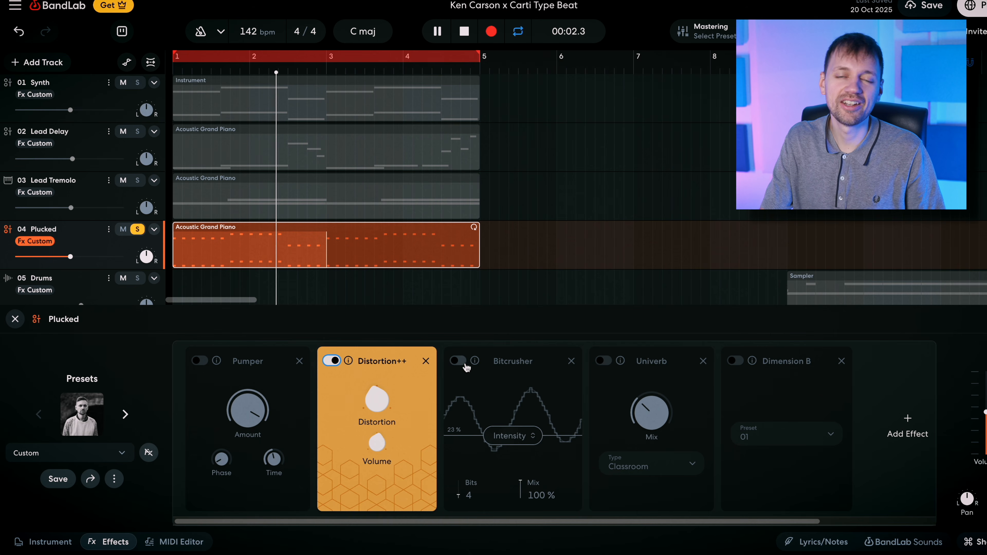
left_click(458, 361)
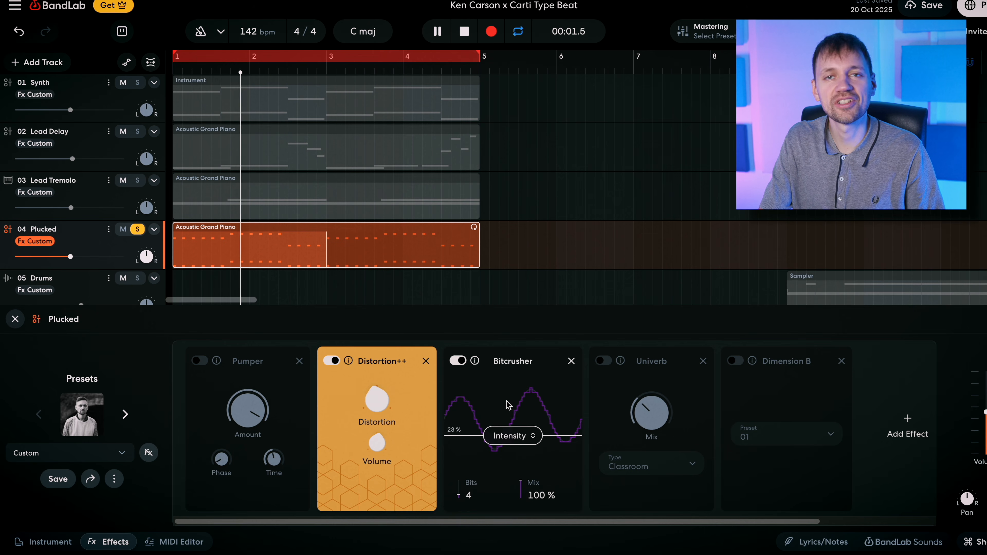
mouse_move(644, 402)
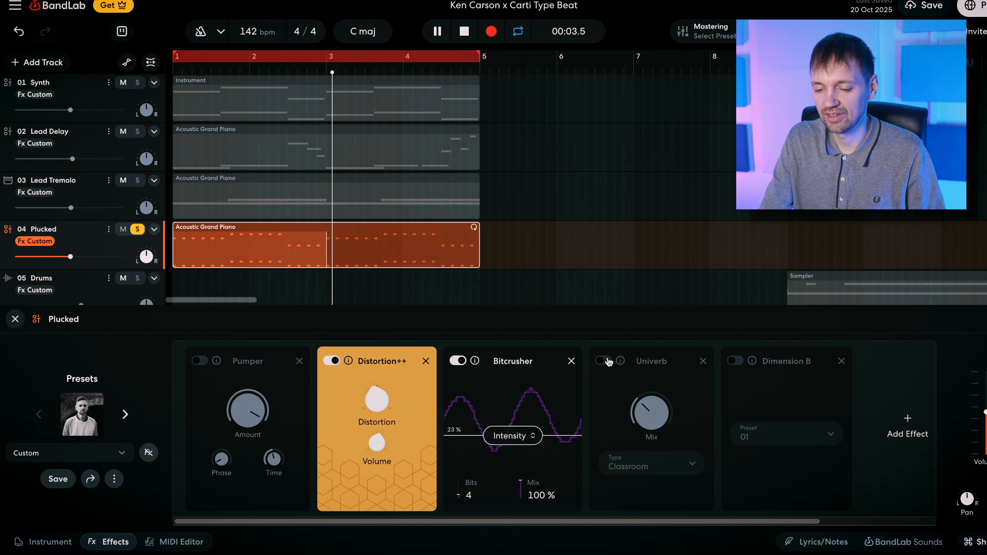
left_click(604, 361)
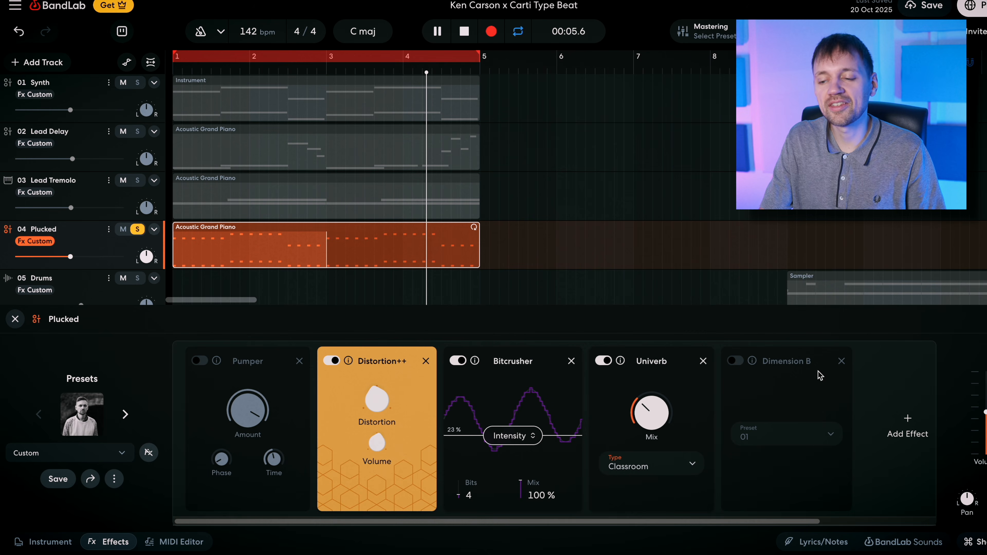
left_click(736, 361)
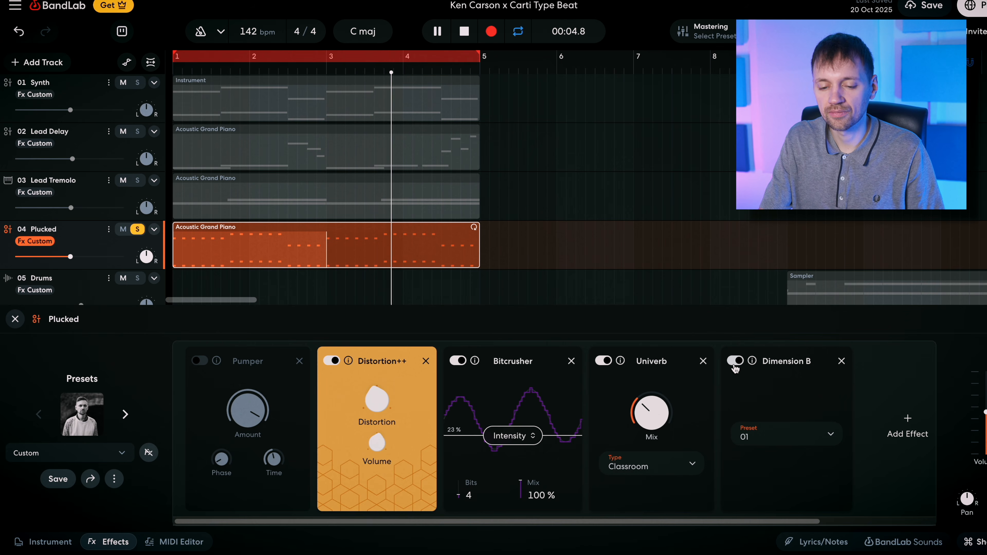
left_click(199, 361)
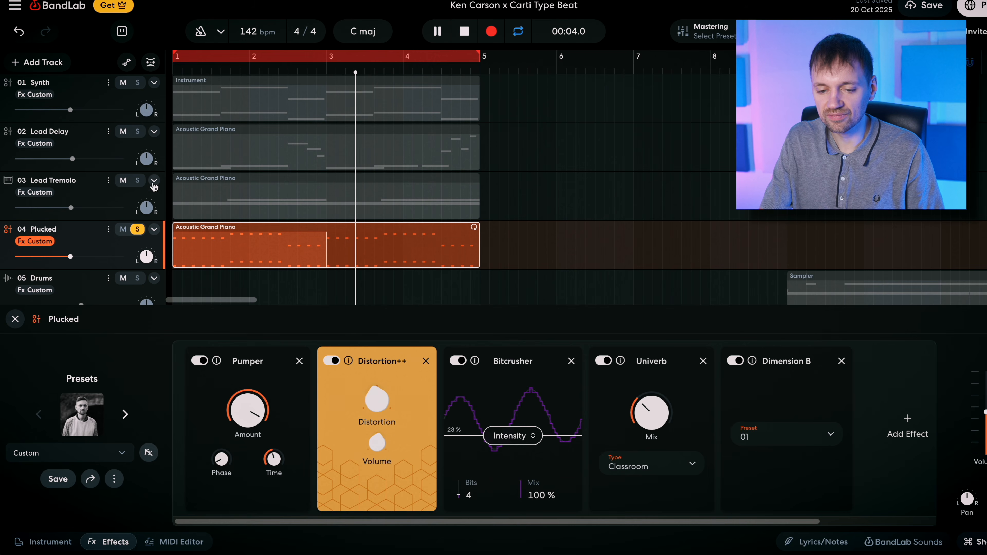
Solo the Lead Tremolo, Lead Delay and Synth tracks alongside Plucked to hear all four melodies together
left_click(137, 181)
left_click(137, 132)
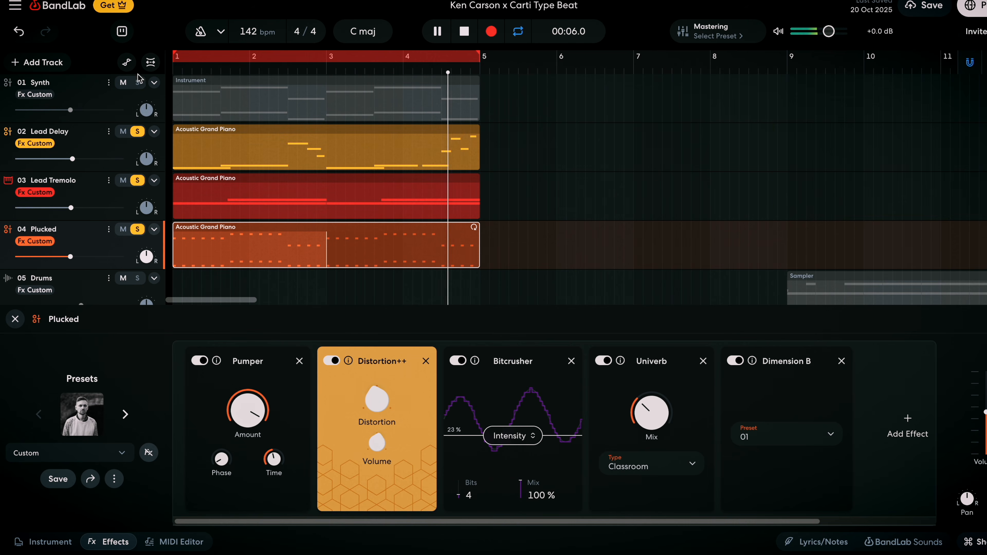
left_click(138, 82)
scroll(141, 88, "down", 2)
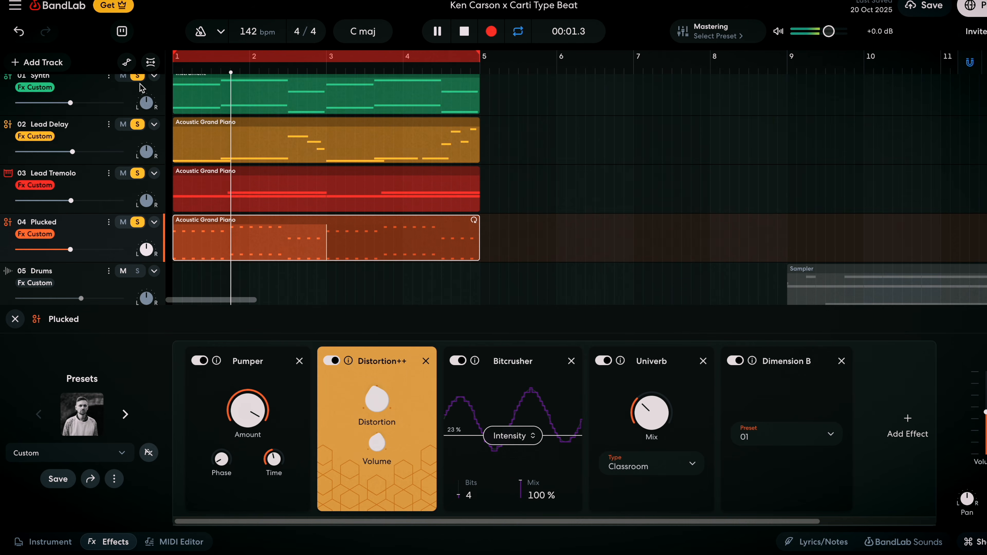
scroll(141, 88, "up", 2)
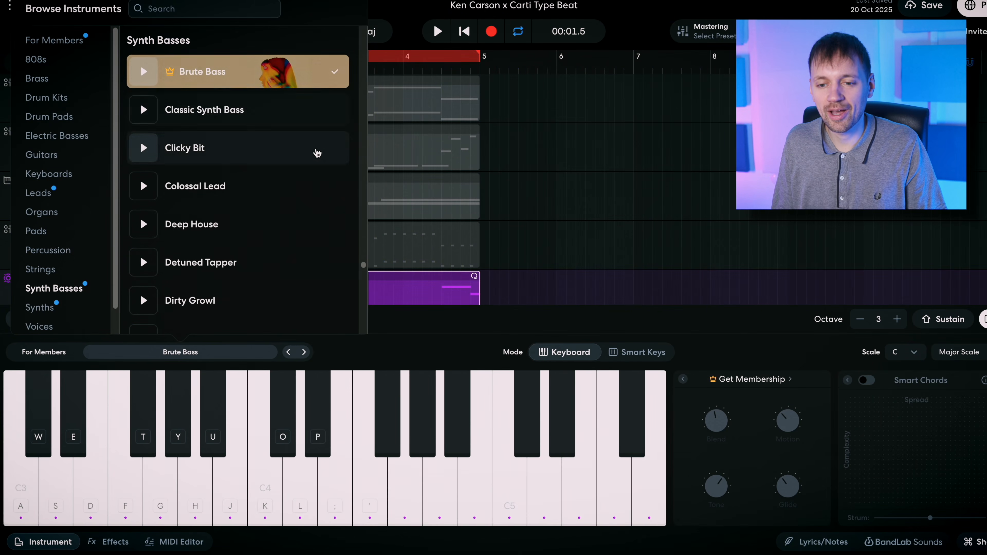
Look through the Synth Basses presets around the Bass track's Brute Bass instrument
scroll(292, 129, "up", 1)
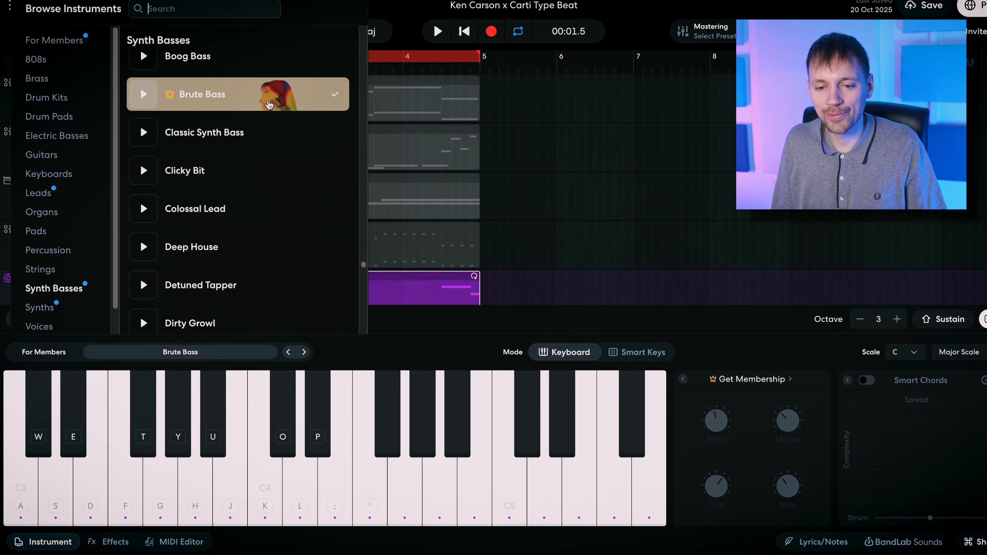
scroll(238, 141, "up", 3)
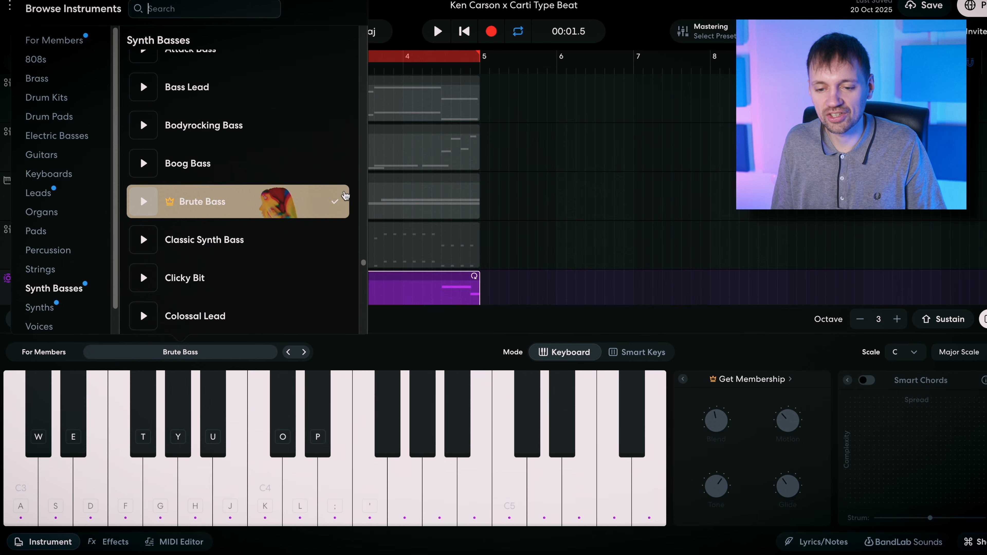
scroll(225, 229, "up", 3)
scroll(253, 236, "down", 3)
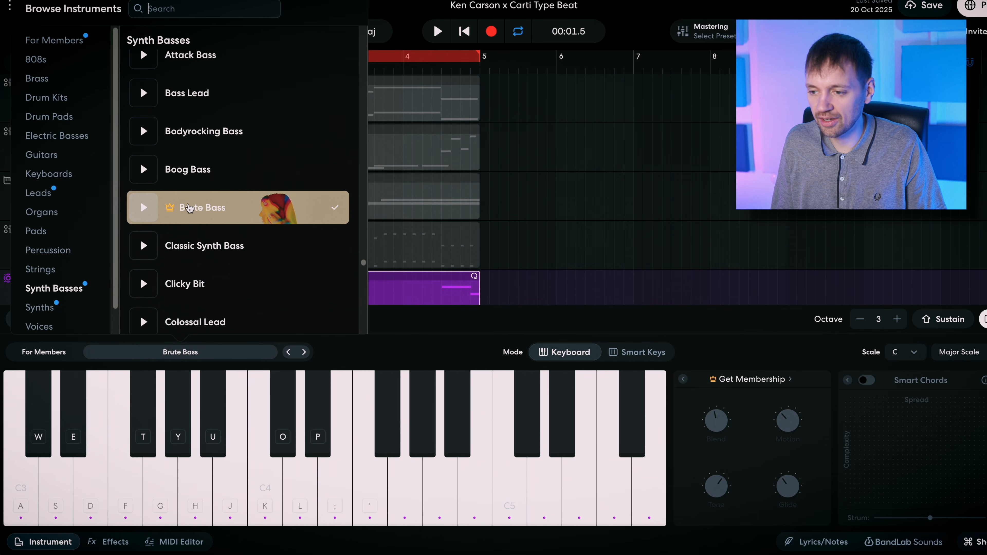
scroll(144, 223, "up", 1)
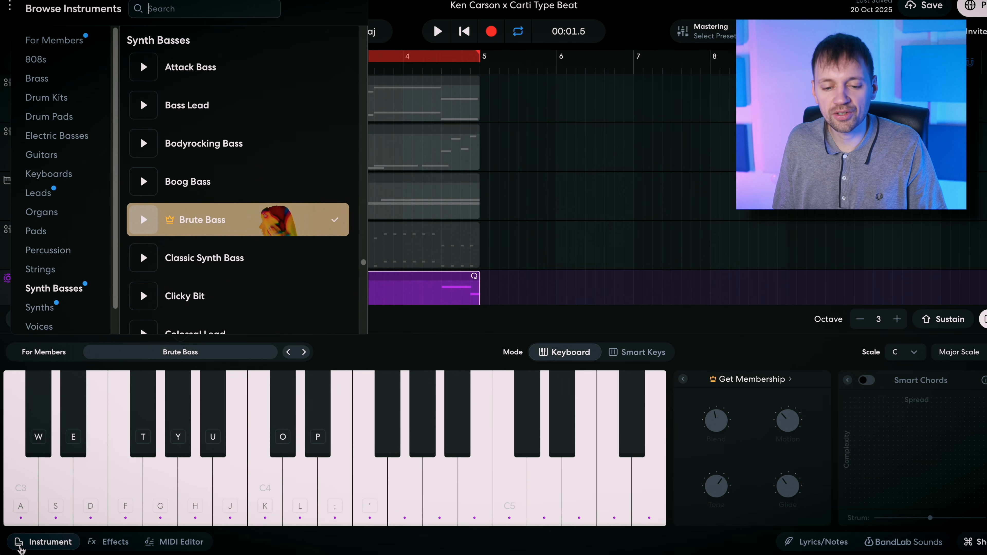
Show the Bass track's Bit Bandit, BL Driver and Multi Filter effects and play the bass line
left_click(20, 546)
left_click(101, 541)
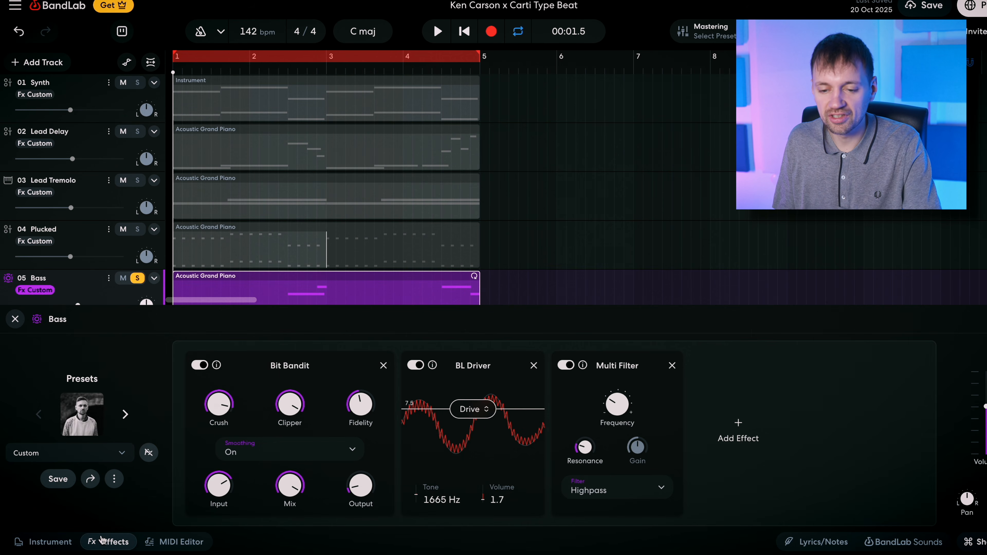
scroll(225, 248, "down", 3)
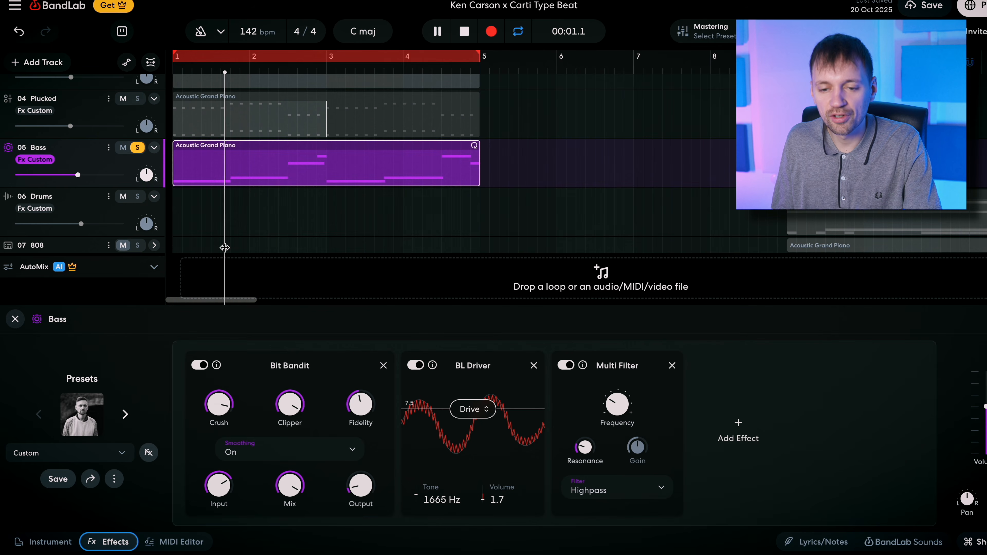
Bypass all effects on the Bass track and re-enable Bit Bandit, BL Driver and Multi Filter one by one while listening
key("space")
left_click(199, 365)
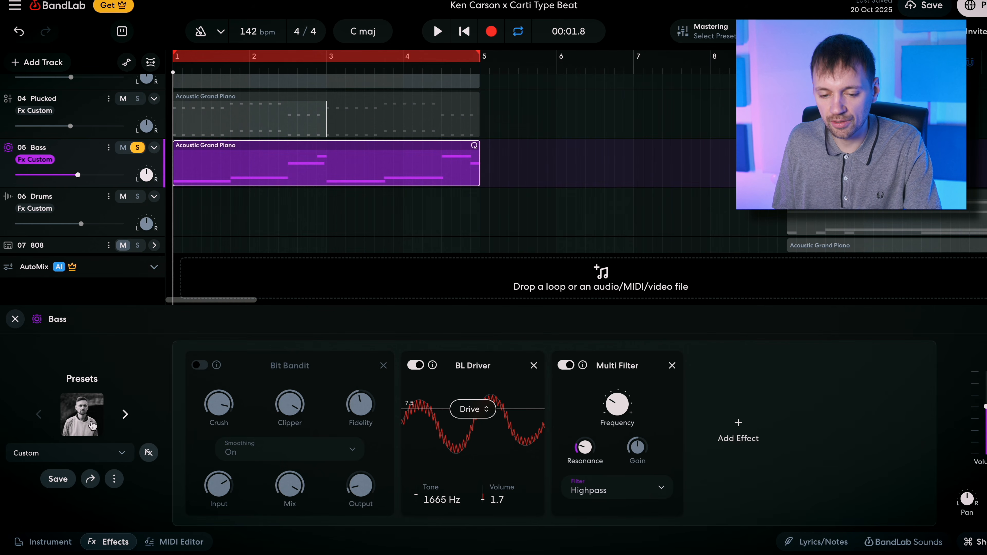
left_click(147, 451)
key("space")
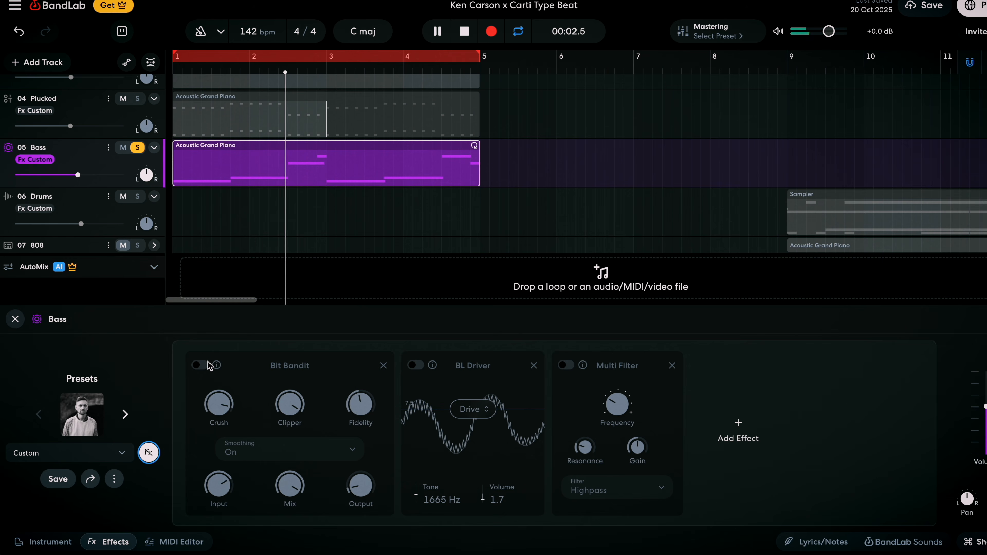
left_click(196, 366)
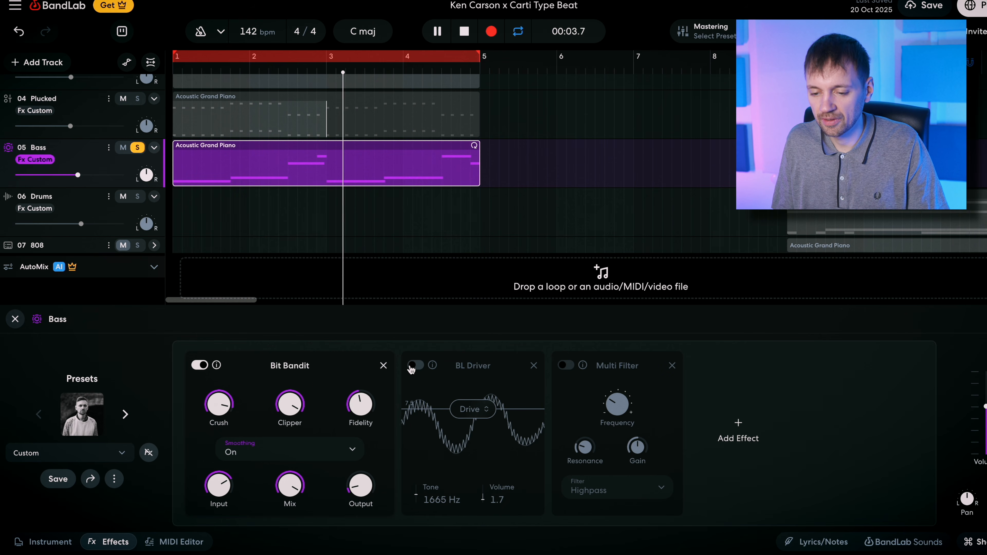
left_click(415, 366)
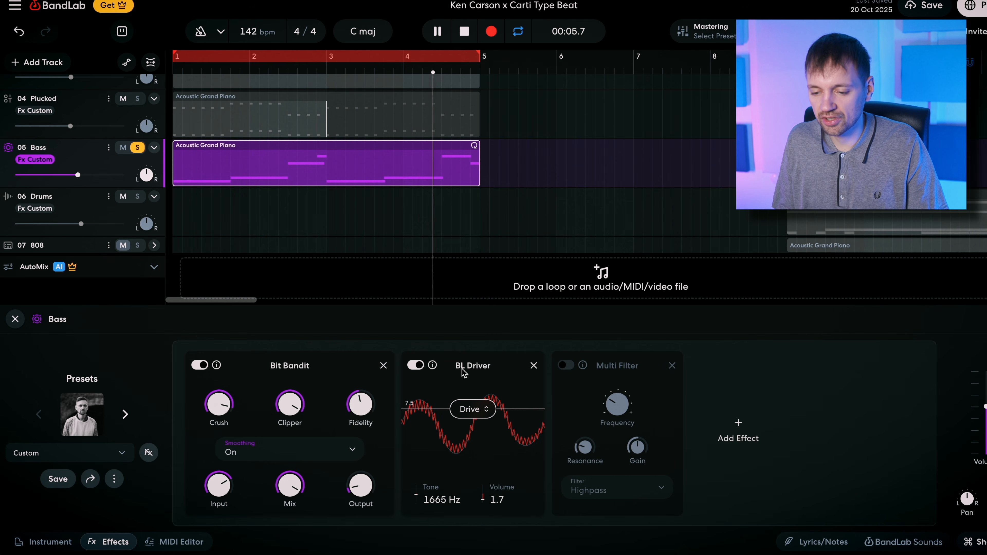
left_click(566, 365)
Switch off the Multi Filter on the Bass track to hear the bass line without the highpass
mouse_move(615, 399)
mouse_move(610, 413)
left_mouse_down()
mouse_move(610, 361)
mouse_move(568, 466)
mouse_move(548, 388)
mouse_move(626, 404)
mouse_move(614, 428)
mouse_move(614, 416)
left_mouse_up()
left_click_drag(616, 340, 571, 369)
left_click(568, 367)
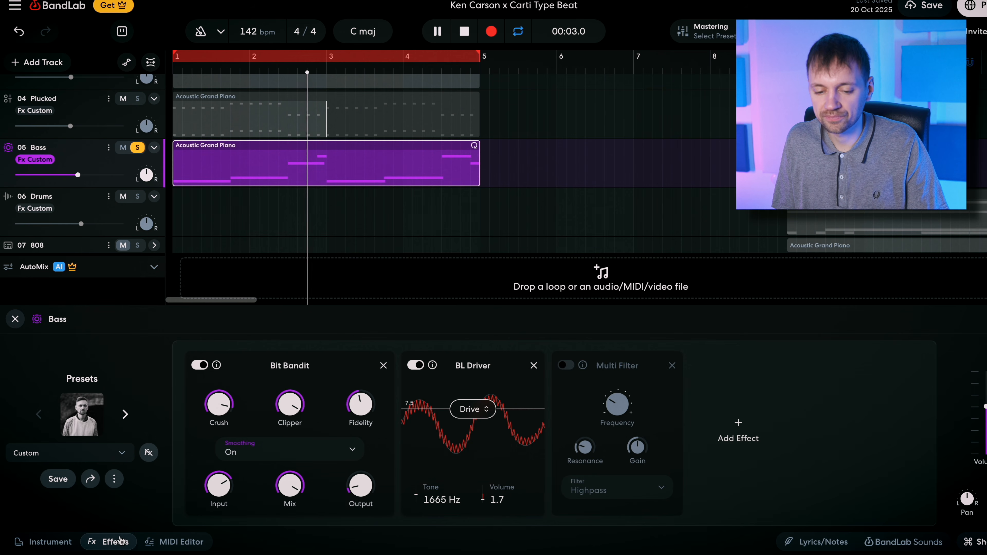
Audition the Boog Bass, Bodyrocking Bass and Bass Lead presets on the Bass track during playback
left_click(121, 542)
left_click(48, 542)
left_click(167, 352)
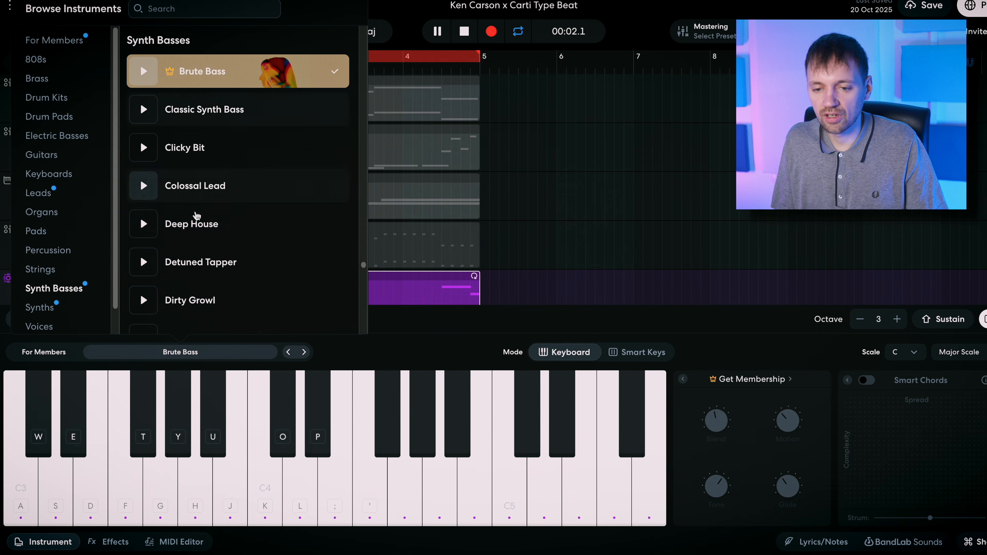
scroll(196, 215, "up", 2)
left_click(233, 121)
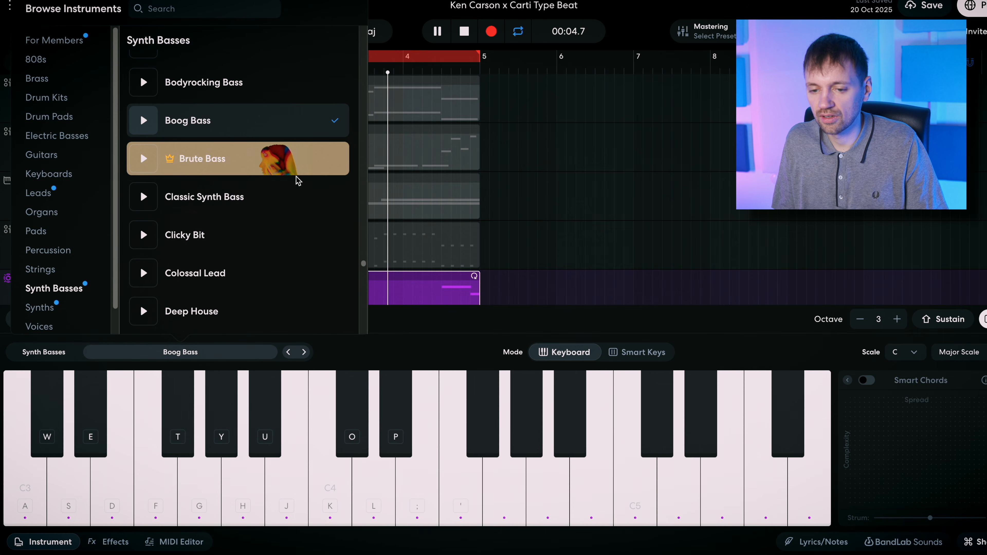
scroll(255, 141, "up", 1)
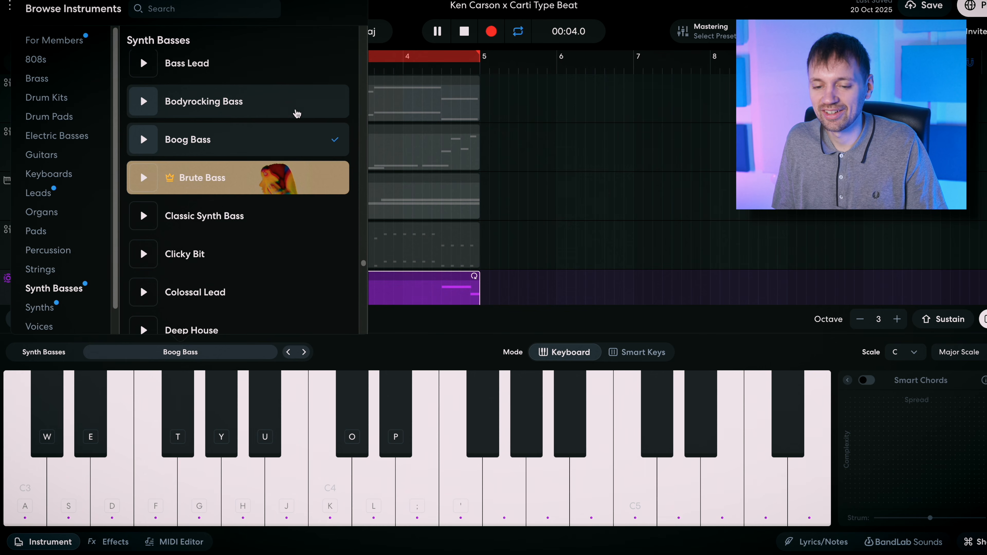
scroll(272, 129, "up", 1)
left_click(285, 136)
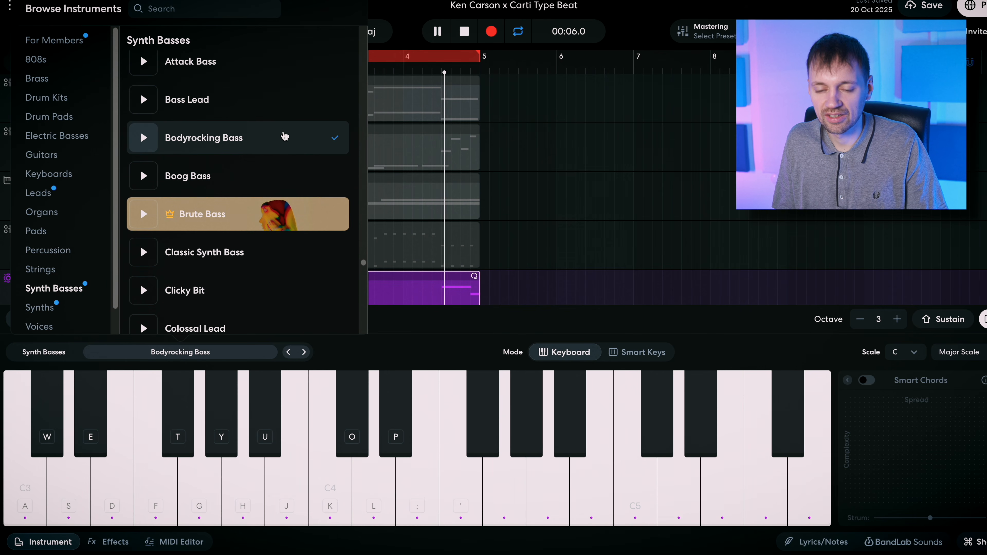
left_click(283, 105)
scroll(284, 120, "up", 1)
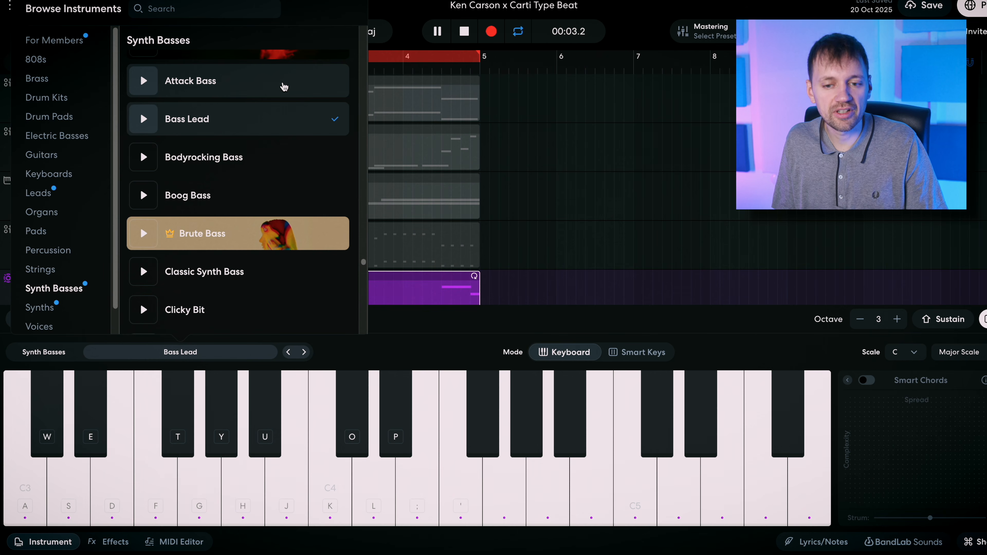
scroll(282, 88, "up", 1)
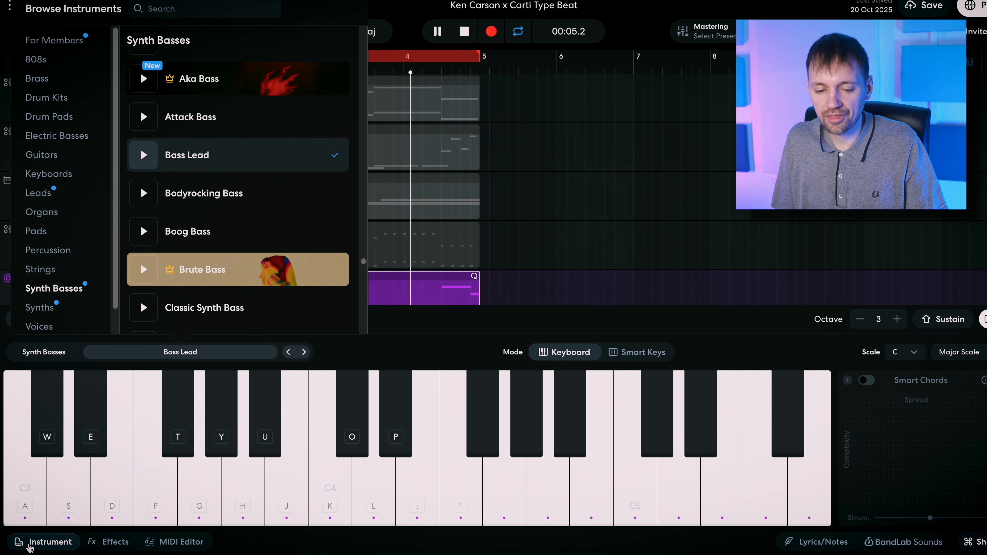
Compare the Bass Lead sound with all Bass effects bypassed and with all of them enabled
left_click(29, 545)
left_click(89, 542)
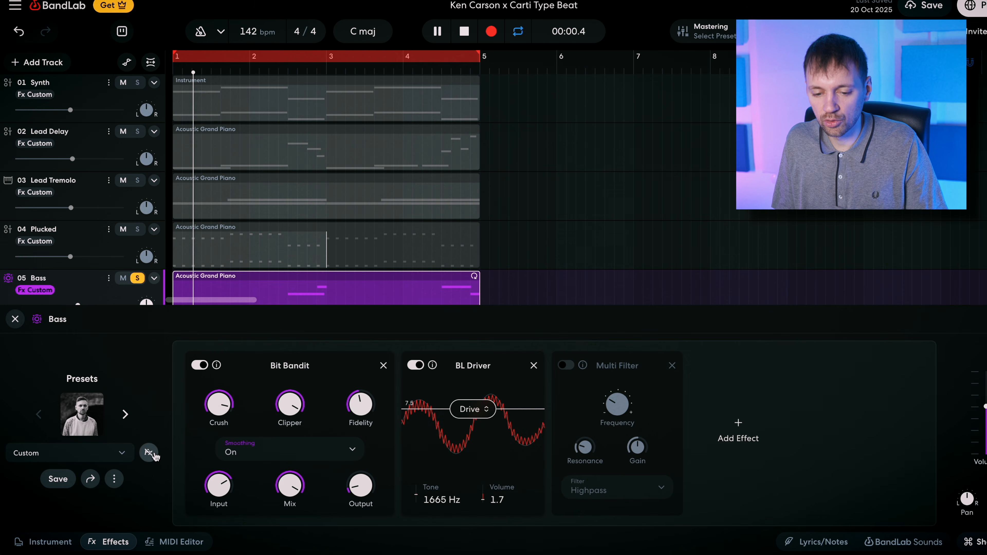
left_click(147, 458)
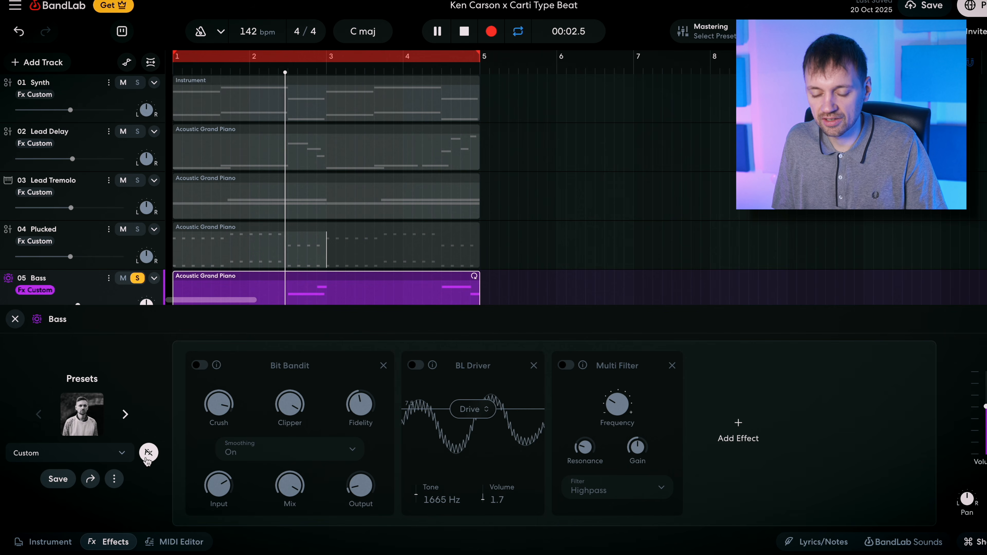
left_click(149, 453)
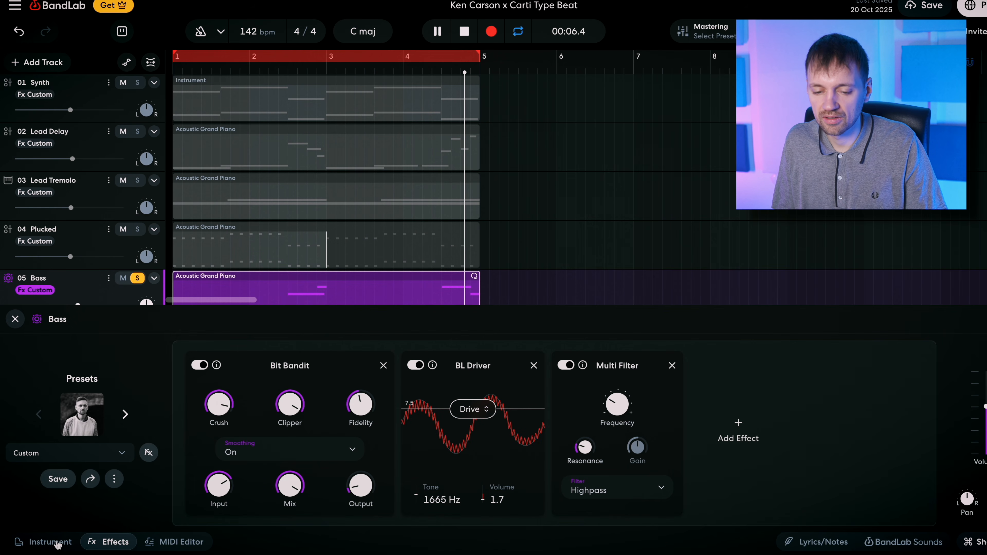
Set the Bass track's instrument back to Brute Bass from the Synth Basses category and close the instrument view
left_click(64, 539)
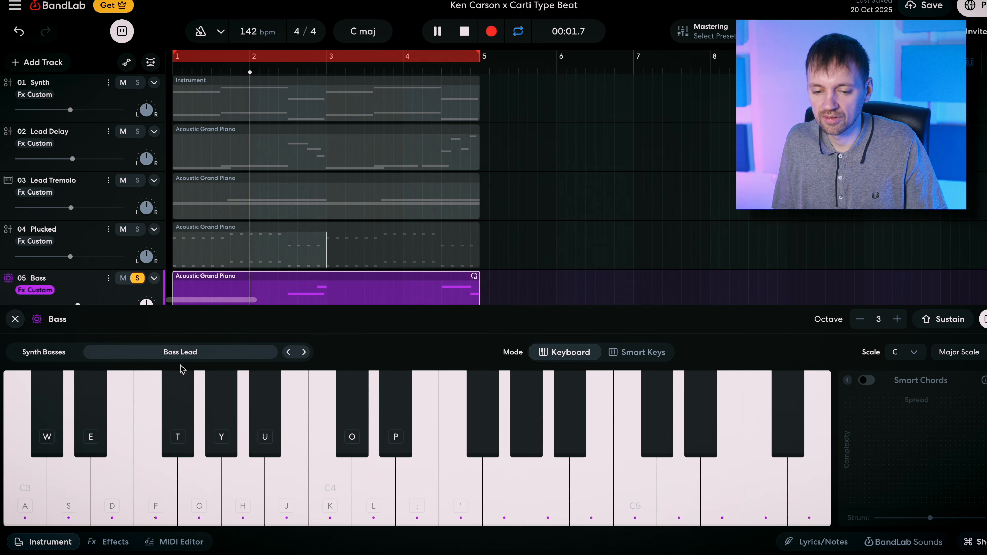
left_click(182, 353)
scroll(236, 195, "up", 2)
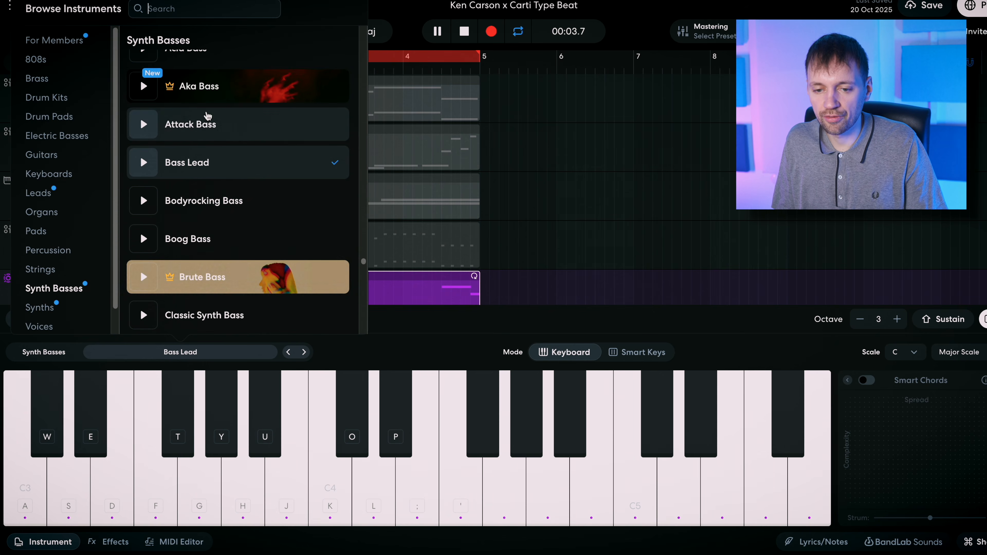
left_click(236, 279)
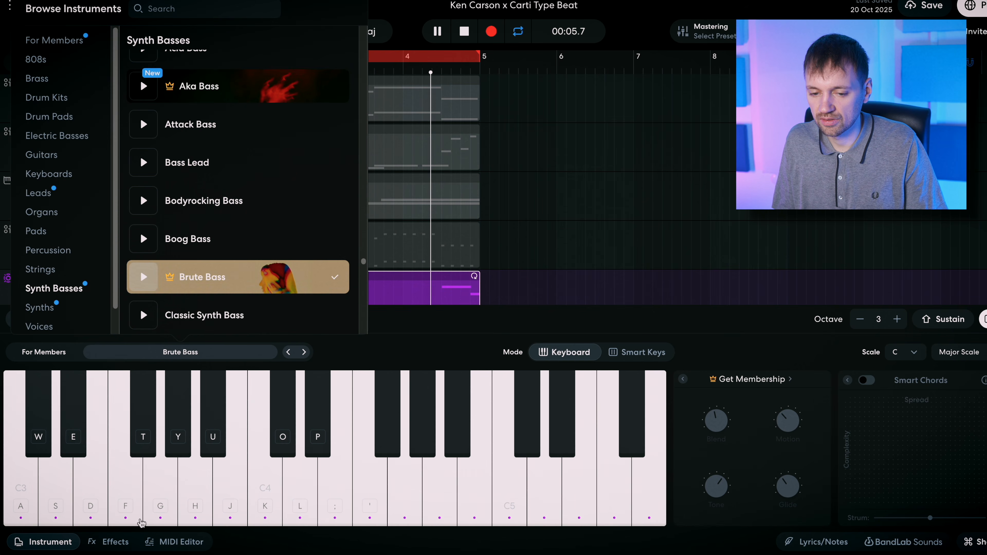
left_click(41, 542)
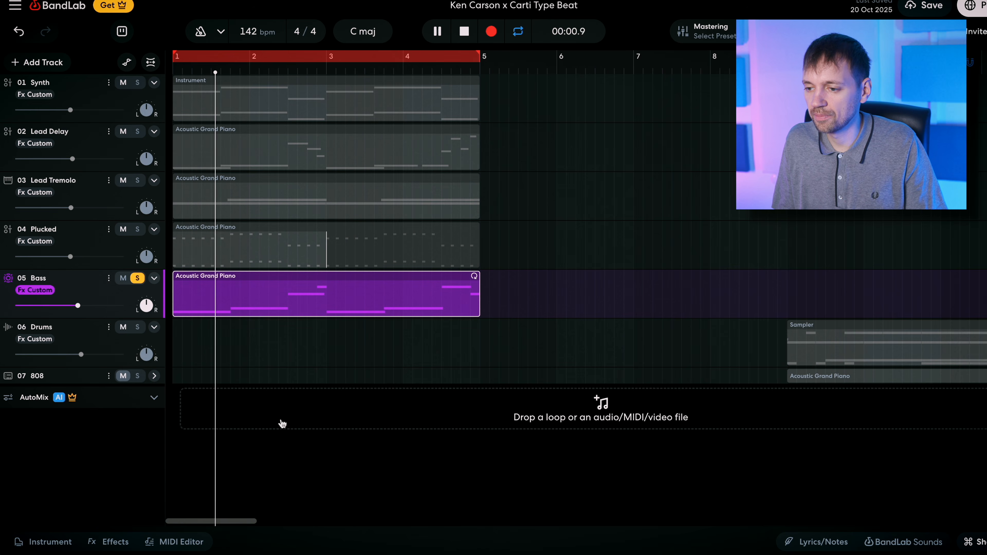
Stop playback and examine the notes of the Bass region in the MIDI Editor
key("space")
double_click(235, 291)
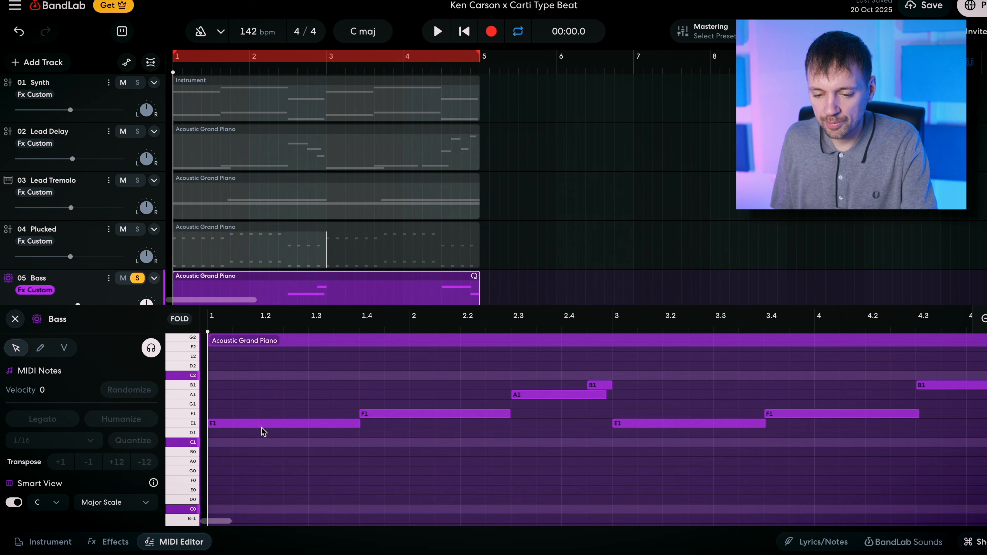
left_click(229, 426)
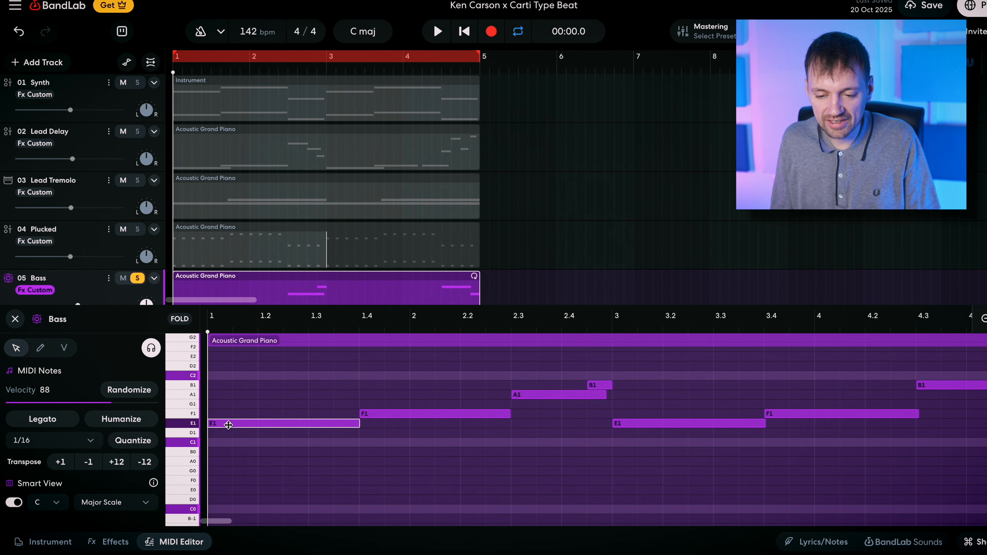
scroll(275, 432, "up", 3)
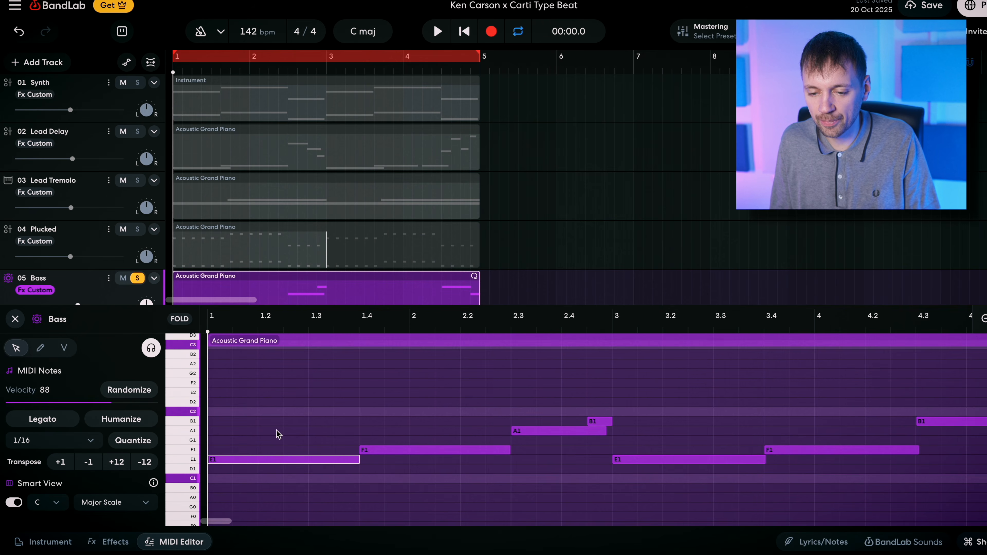
scroll(290, 114, "down", 3)
scroll(266, 158, "up", 3)
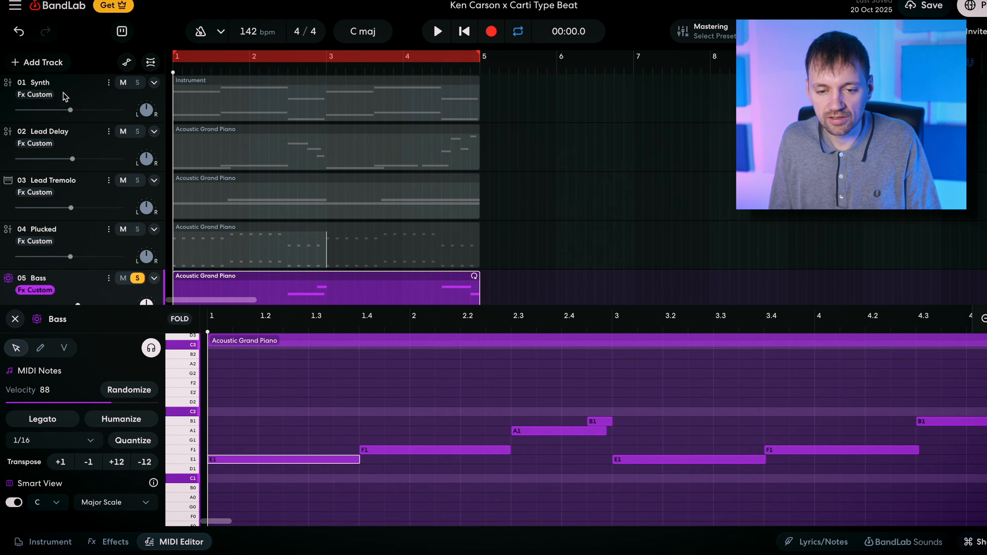
Solo the Synth alongside the Bass, play both, and examine the lower Synth notes that the bass line follows
left_click(138, 83)
left_click(178, 72)
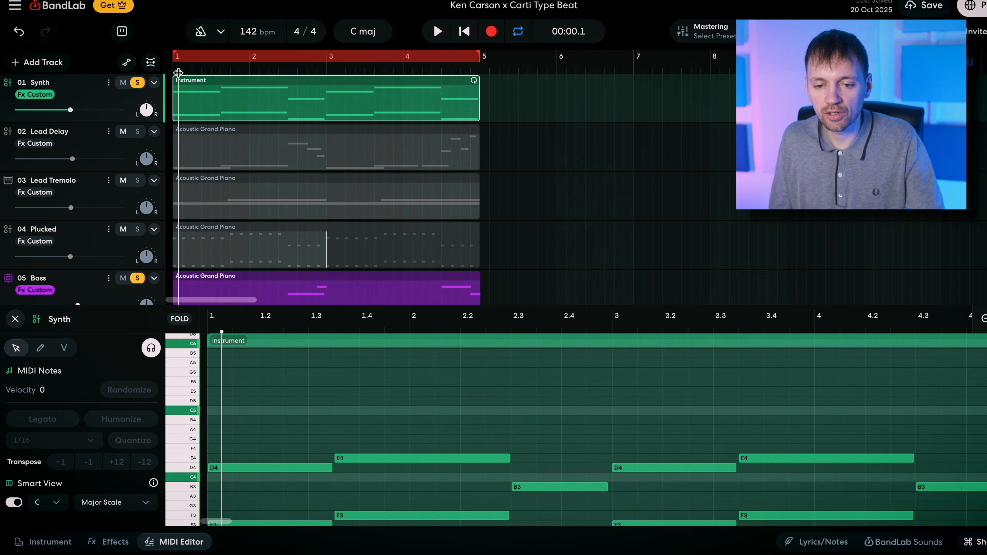
key("space")
scroll(276, 221, "down", 3)
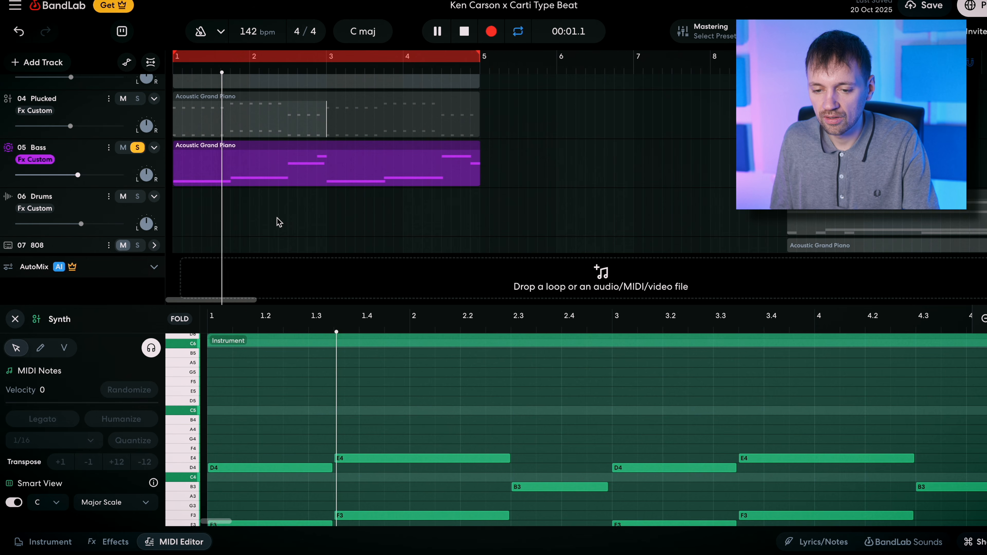
left_click(240, 156)
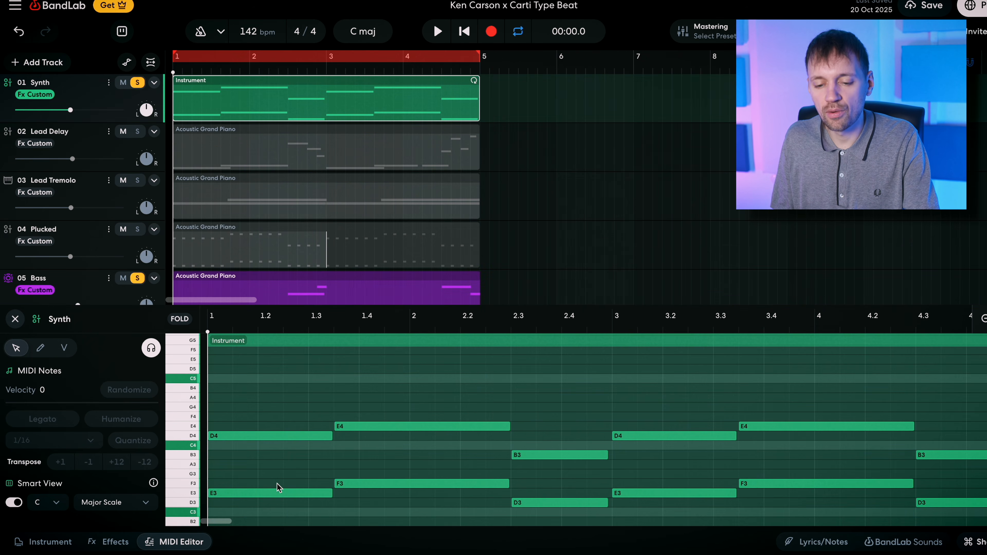
left_click_drag(274, 474, 266, 516)
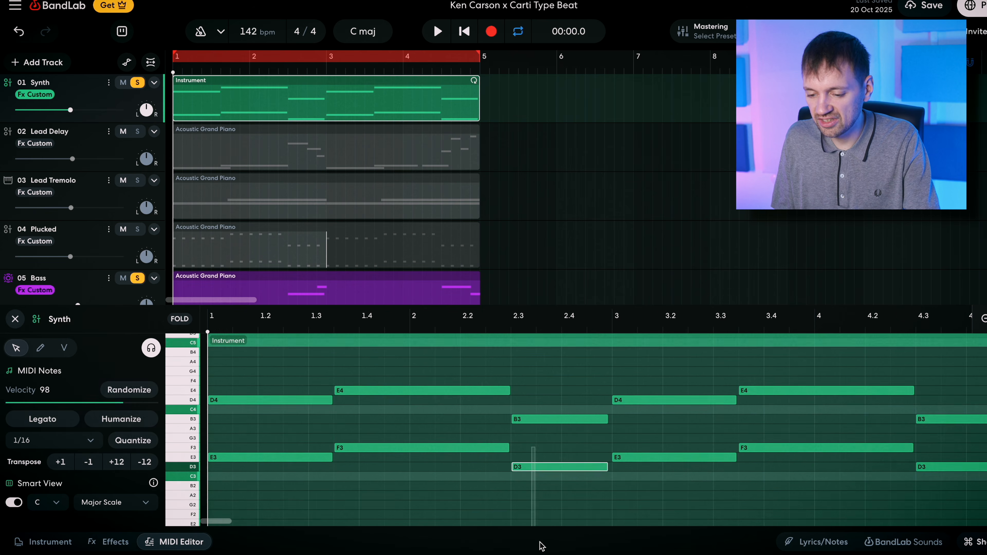
scroll(529, 467, "down", 2)
left_click(515, 430)
scroll(193, 269, "down", 3)
Try an edit on the A1 note at 2.3 in the Bass region and undo it
left_click(198, 158)
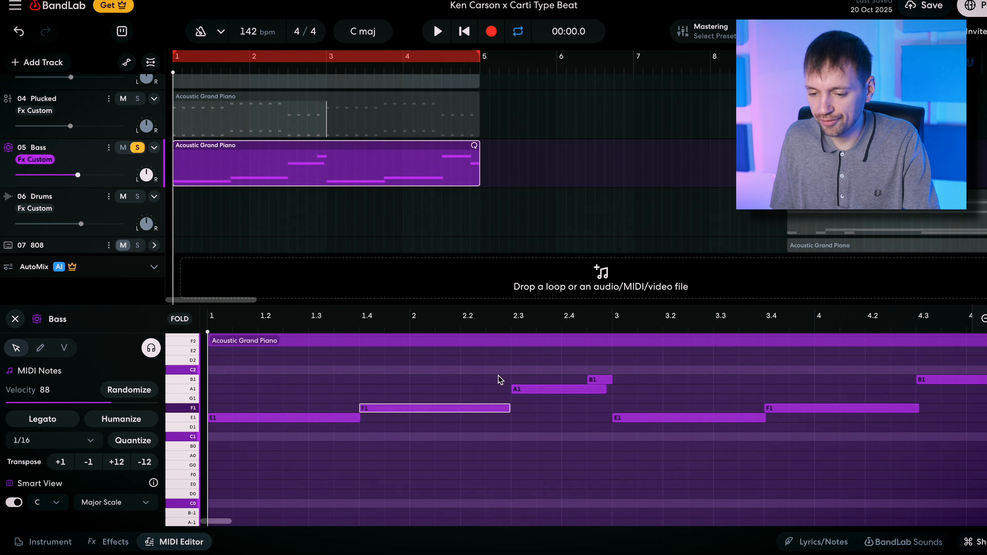
scroll(500, 380, "up", 1)
left_click_drag(621, 367, 541, 399)
key("super+z")
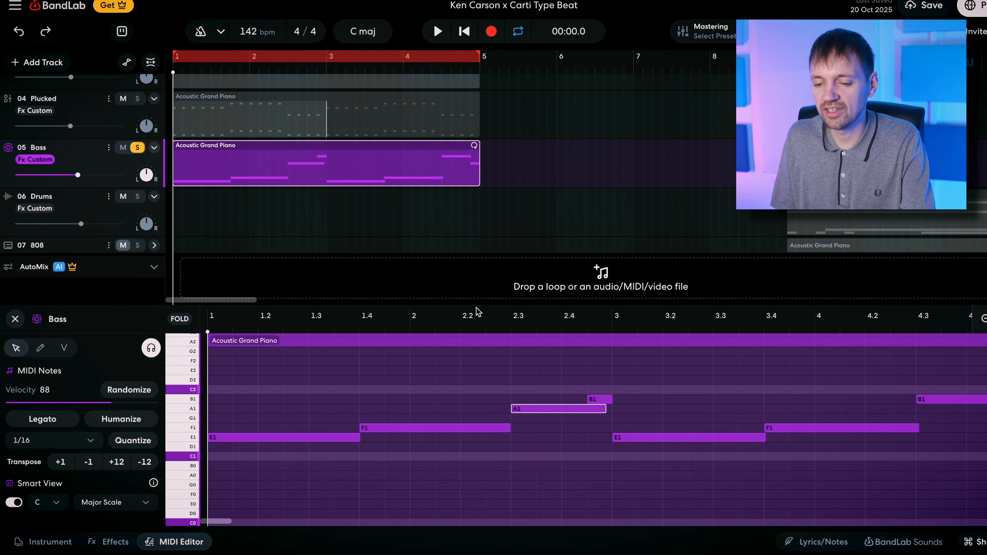
Play the bass line and extend the start of both F1 notes half a beat earlier
key("space")
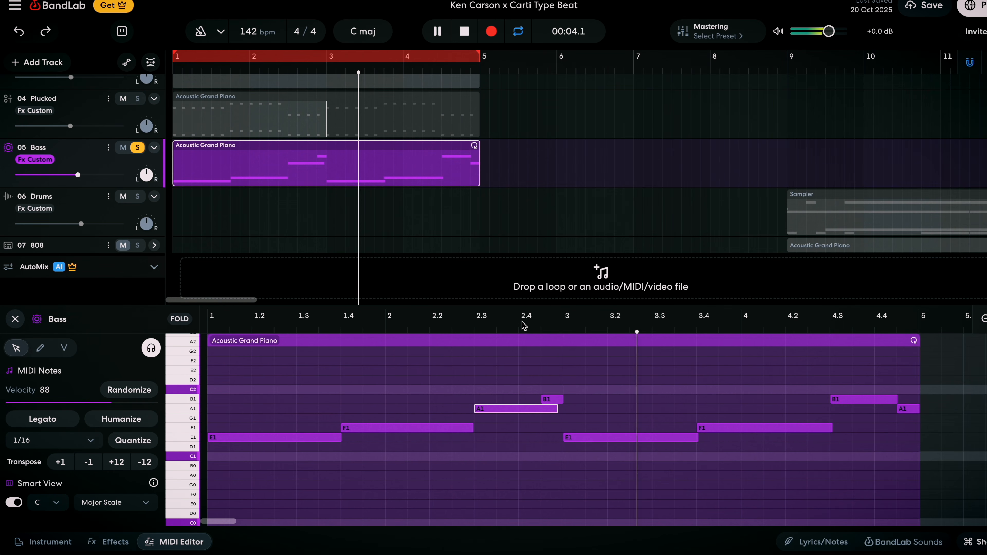
left_click_drag(703, 430, 689, 430)
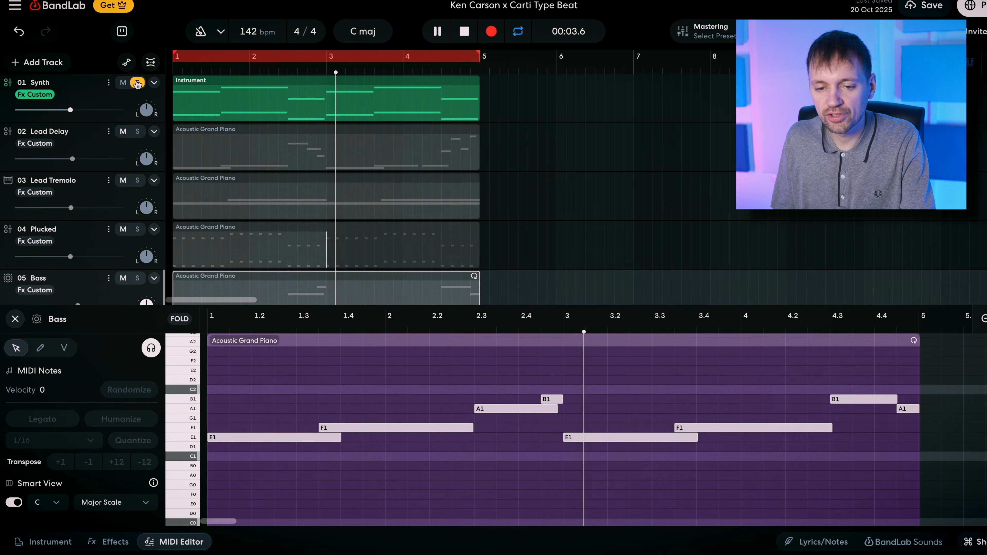
Listen to the Synth, Lead Delay, Lead Tremolo, Plucked and Bass tracks together with no track soloed
scroll(321, 222, "down", 2)
scroll(321, 221, "up", 2)
scroll(321, 221, "down", 1)
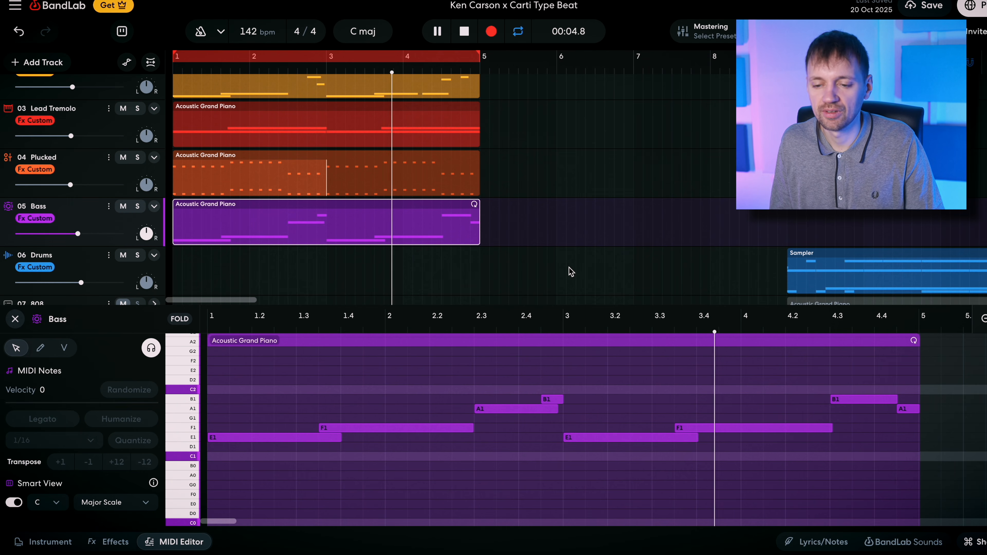
scroll(569, 271, "down", 2)
scroll(568, 272, "up", 3)
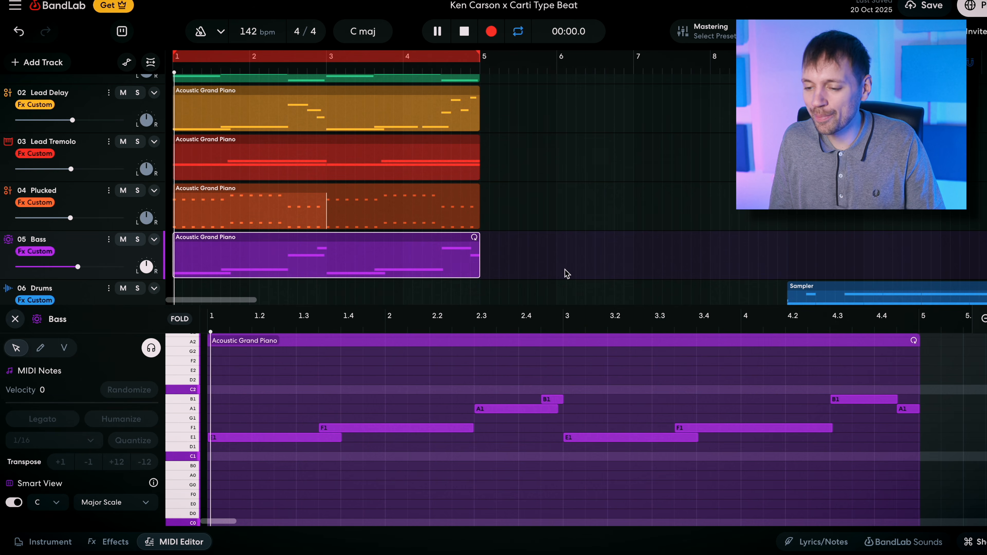
scroll(568, 288, "down", 3)
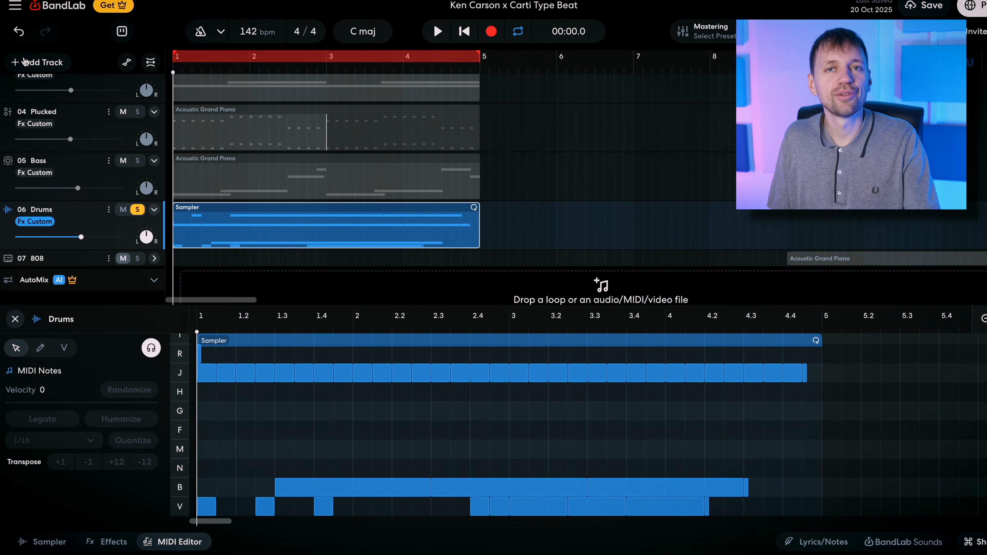
Look through the available new track types, including Sampler
left_click(34, 67)
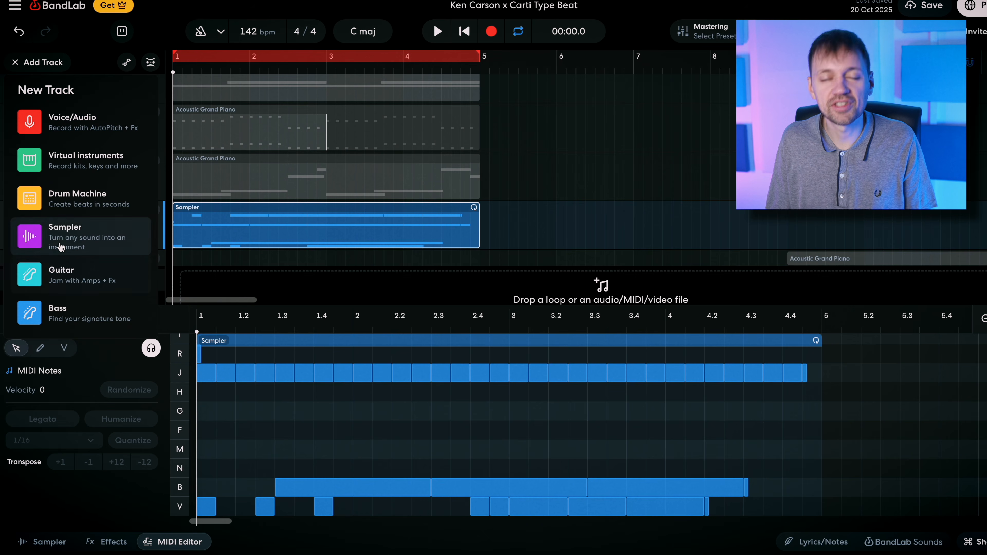
left_click(154, 542)
left_click(38, 62)
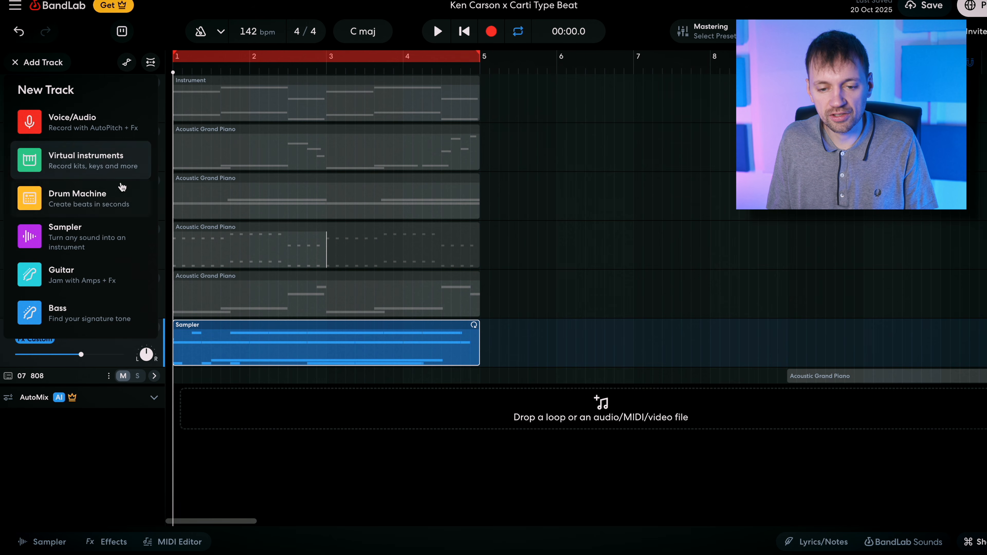
Open the Drums track's sampler and audition the sounds on pads V, B, N, M, J, H, G and F
double_click(216, 342)
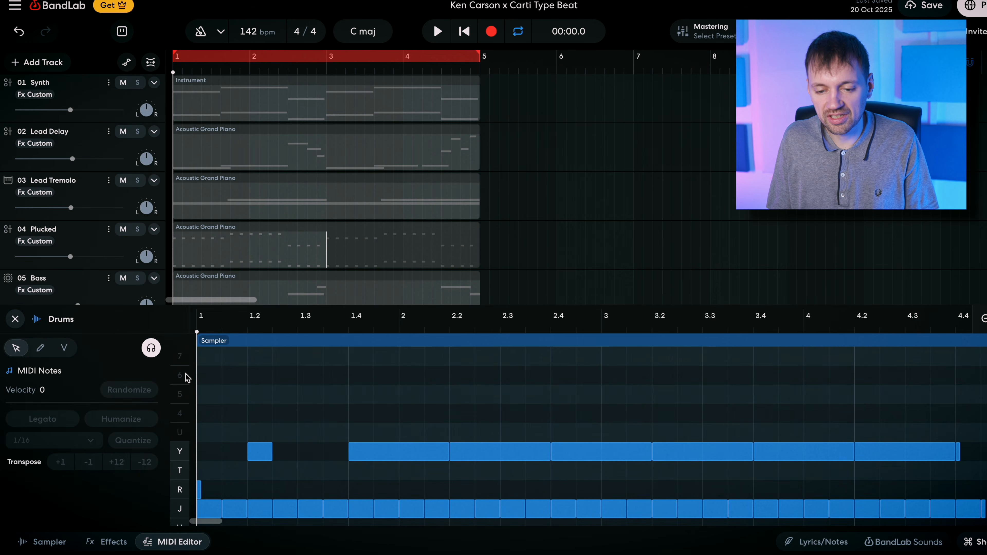
left_click(46, 543)
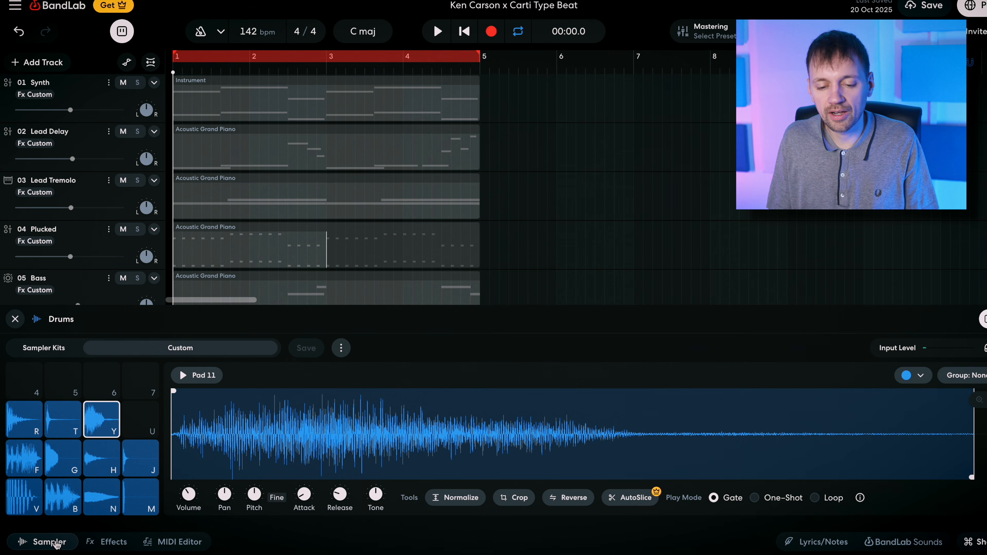
left_click(54, 544)
left_click(57, 549)
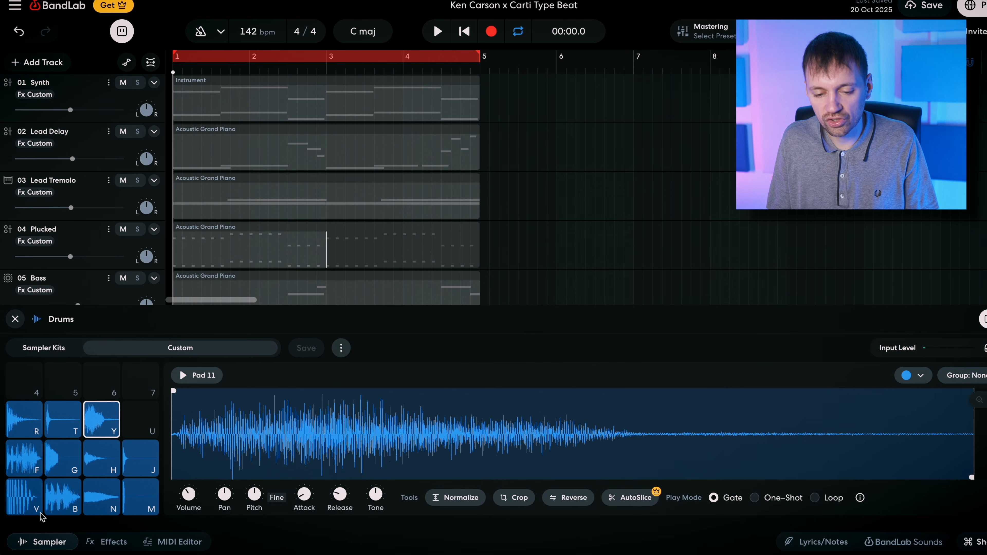
left_click(29, 502)
left_click(71, 503)
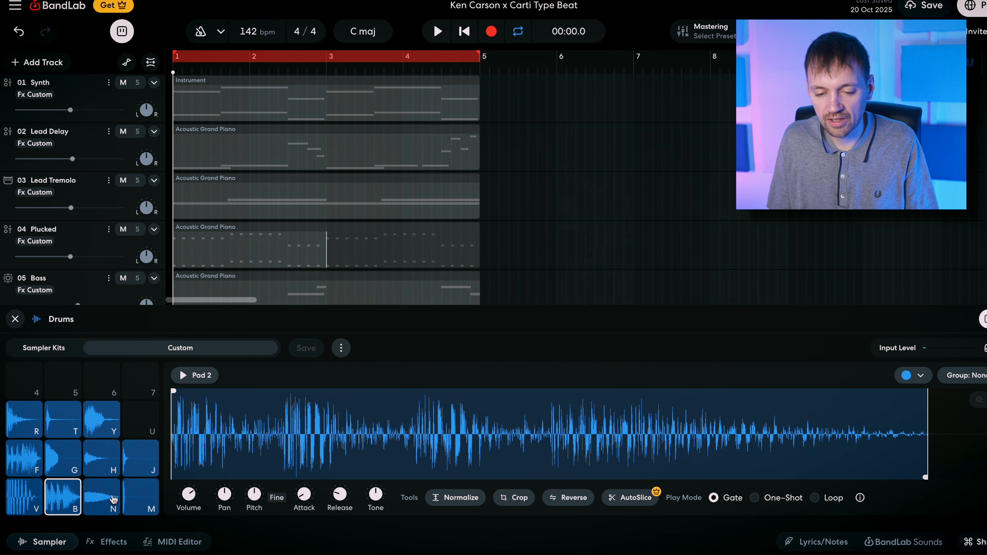
left_click(113, 501)
left_click(145, 502)
left_click(140, 460)
left_click(89, 464)
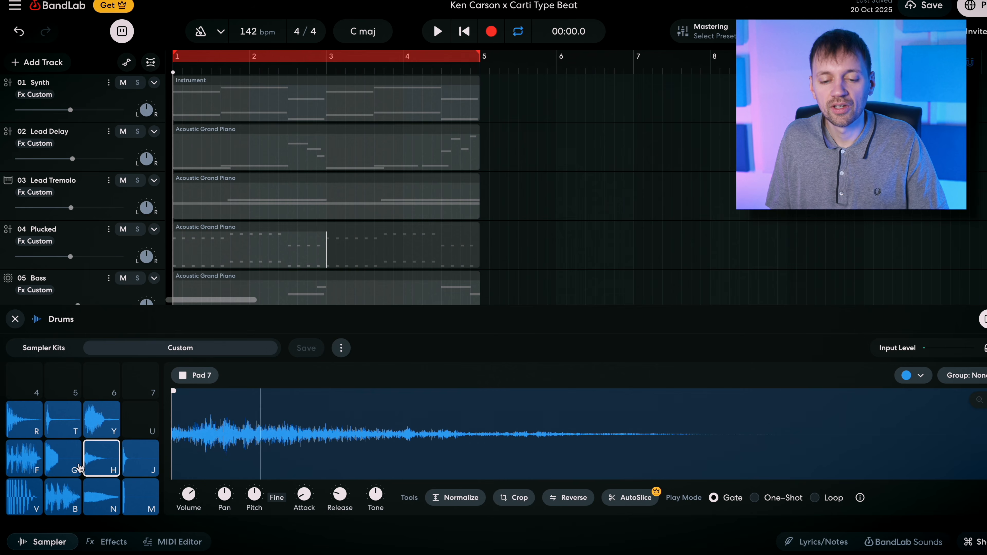
left_click(51, 466)
left_click(23, 461)
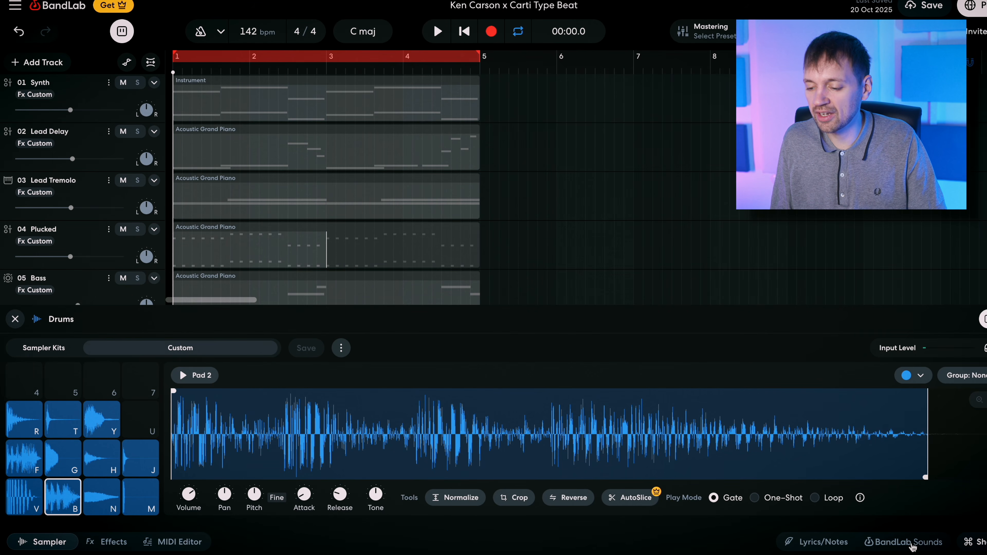
Browse the BandLab Sounds samples and filter them to One-Shot type and Hi-Hats instrument
left_click(912, 546)
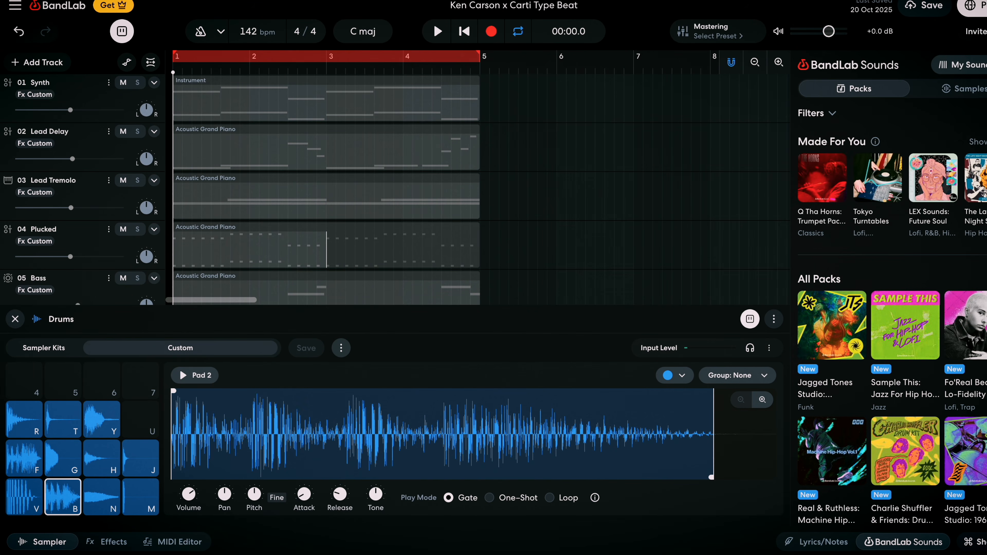
left_click(964, 89)
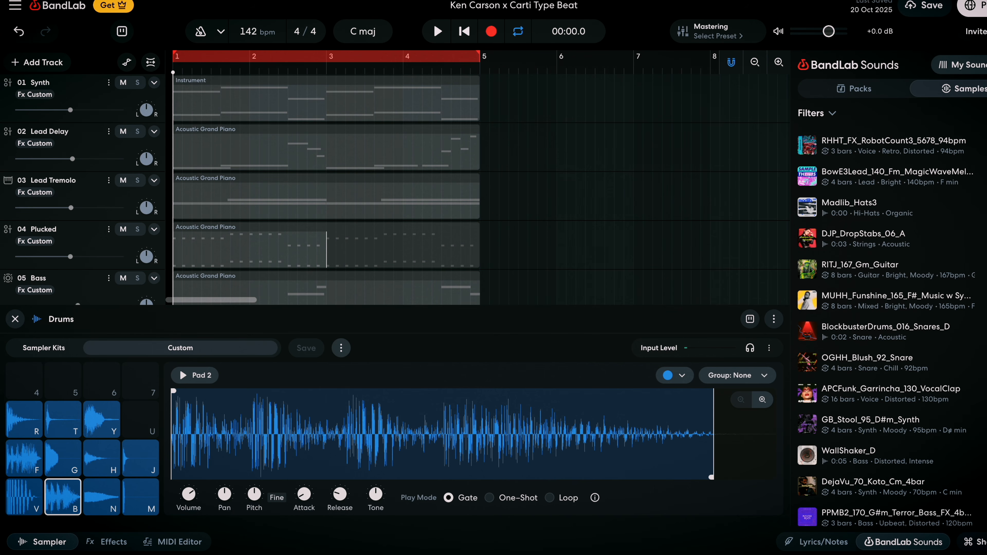
left_click(953, 72)
left_click(953, 72)
left_click(810, 113)
left_click(849, 164)
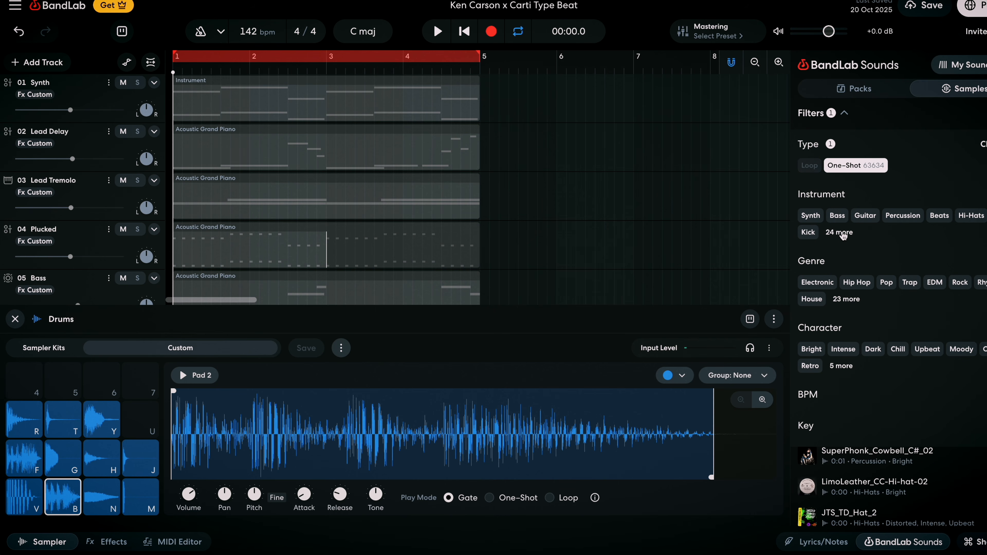
left_click(971, 215)
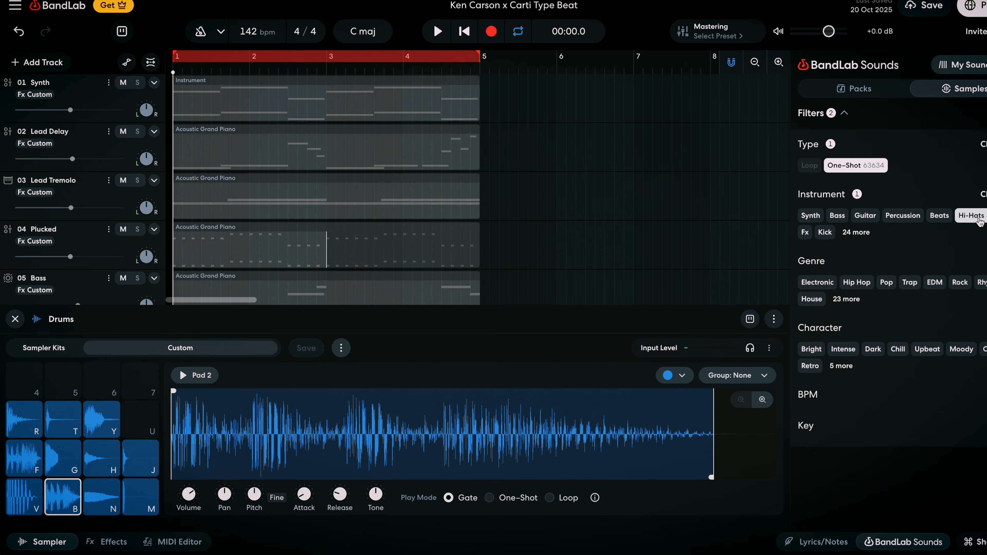
Preview the hi-hat samples Chillwave_ClosedHat4Reverse, AT_UTKV1_HH_12 and AfroSampled_Hi-hat_01
left_click(807, 206)
left_click(808, 238)
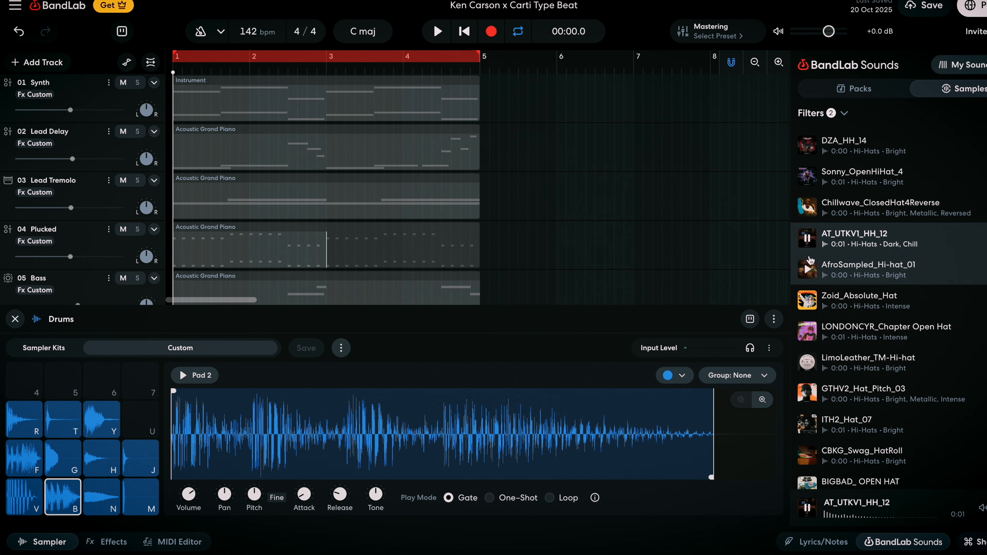
left_click(814, 268)
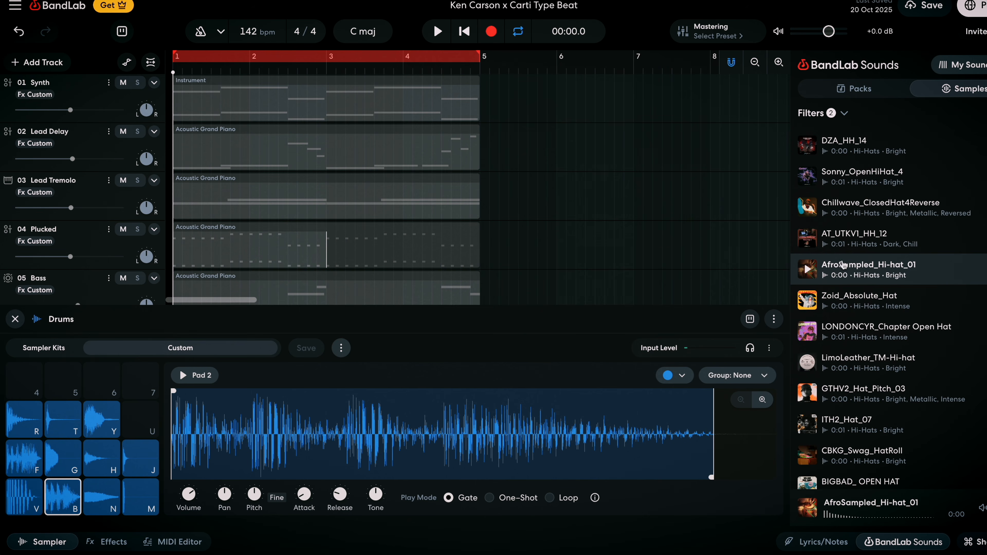
Load the AfroSampled_Hi-hat_01 sample onto empty pad 4 of the Drums sampler and audition it
left_click_drag(945, 247, 25, 386)
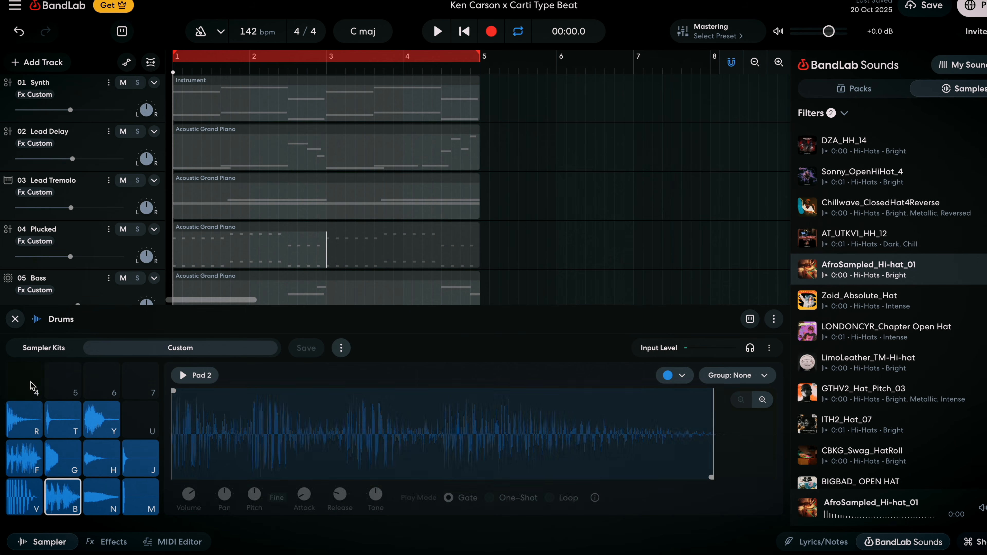
left_click(24, 387)
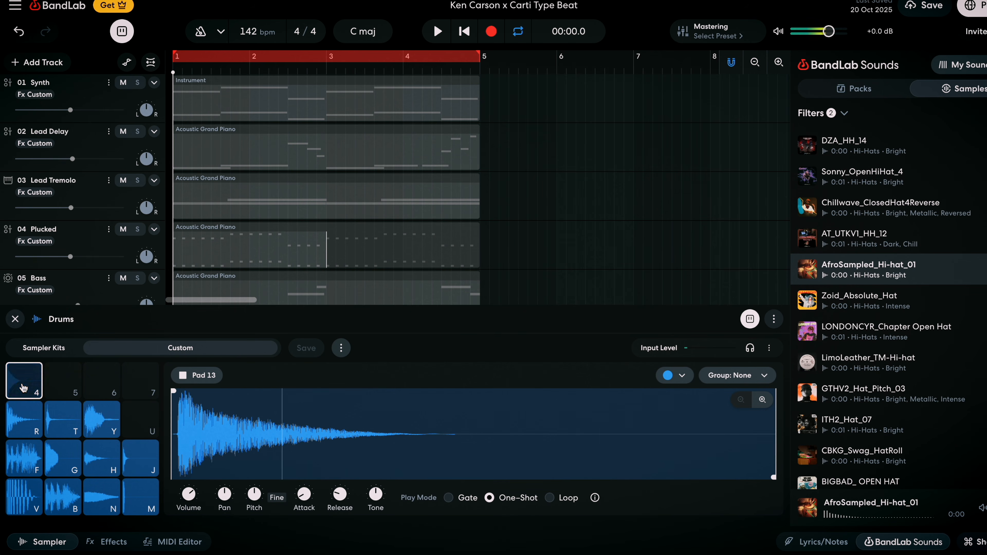
left_click_drag(25, 387, 239, 351)
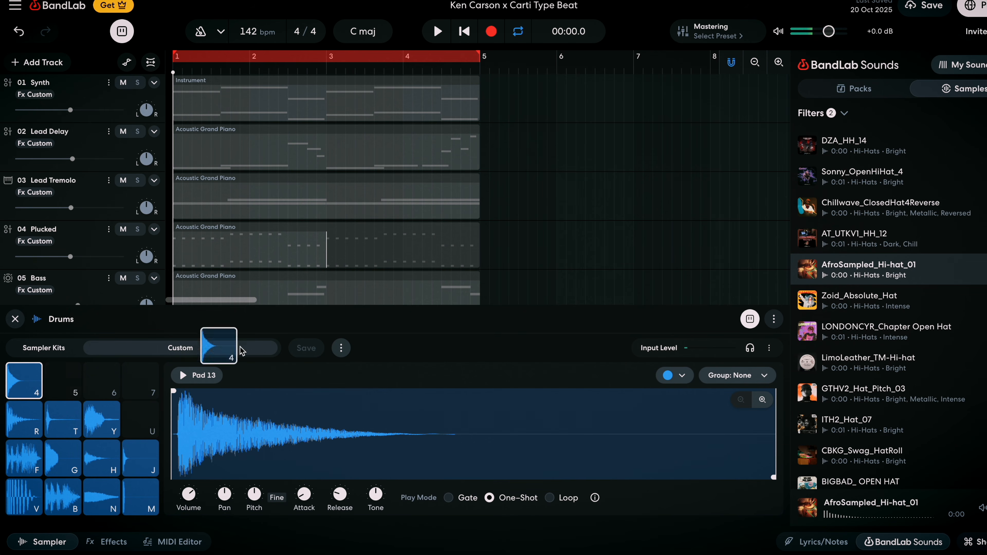
left_click_drag(239, 351, 548, 309)
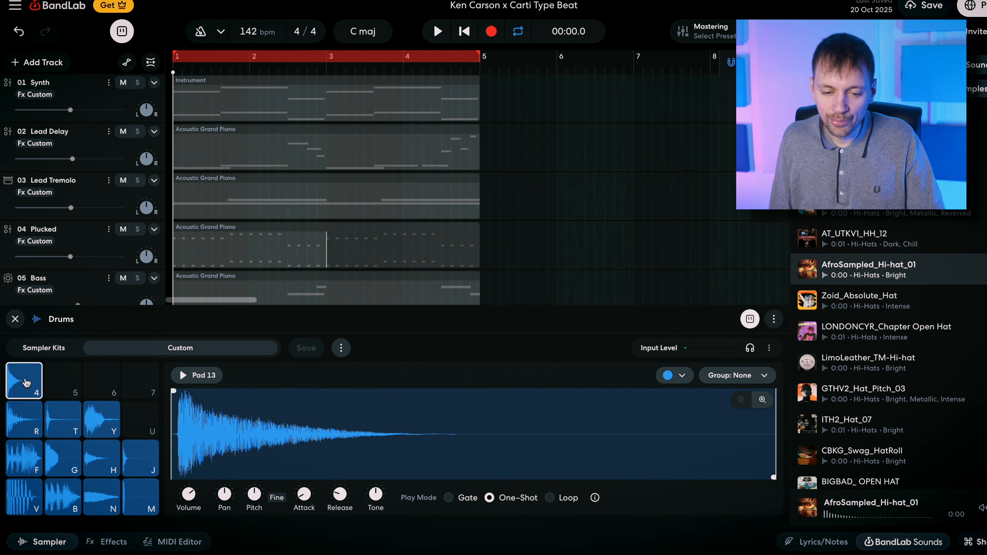
Remove the hi-hat sample from pad 4 and close the BandLab Sounds library
left_click(24, 385)
key("Delete")
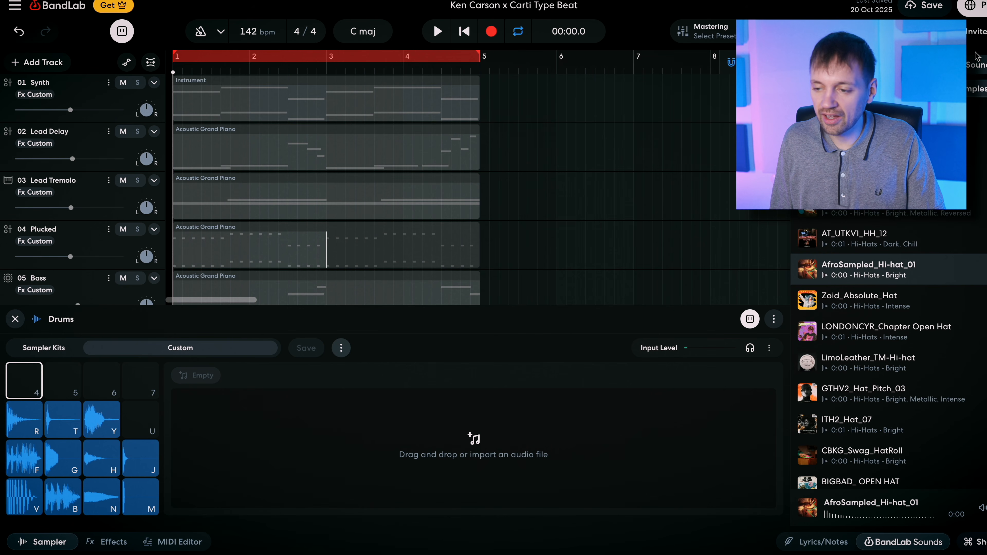
left_click(931, 543)
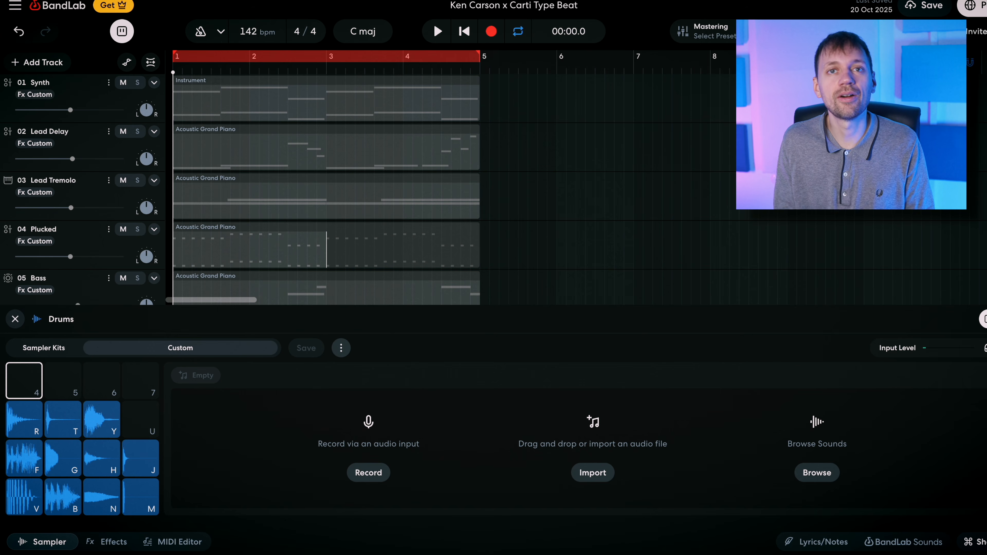
Audition the lower two rows of Drums sampler pads: V, B, N, F, G, H, J and M
left_click(21, 492)
left_click(73, 505)
left_click(92, 507)
left_click(62, 505)
left_click(16, 506)
left_click(28, 463)
left_click(69, 464)
left_click(100, 464)
left_click(131, 464)
left_click(143, 507)
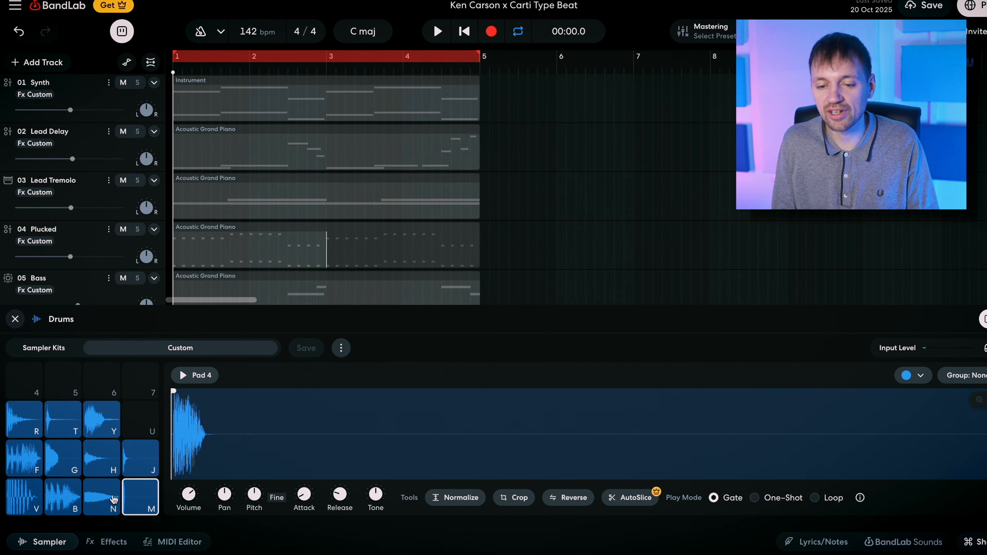
Bring the Drums track into view and audition pads R, T, V, B and N
scroll(177, 274, "down", 3)
left_click(23, 420)
left_click(63, 422)
left_click(13, 502)
left_click(56, 510)
left_click(36, 506)
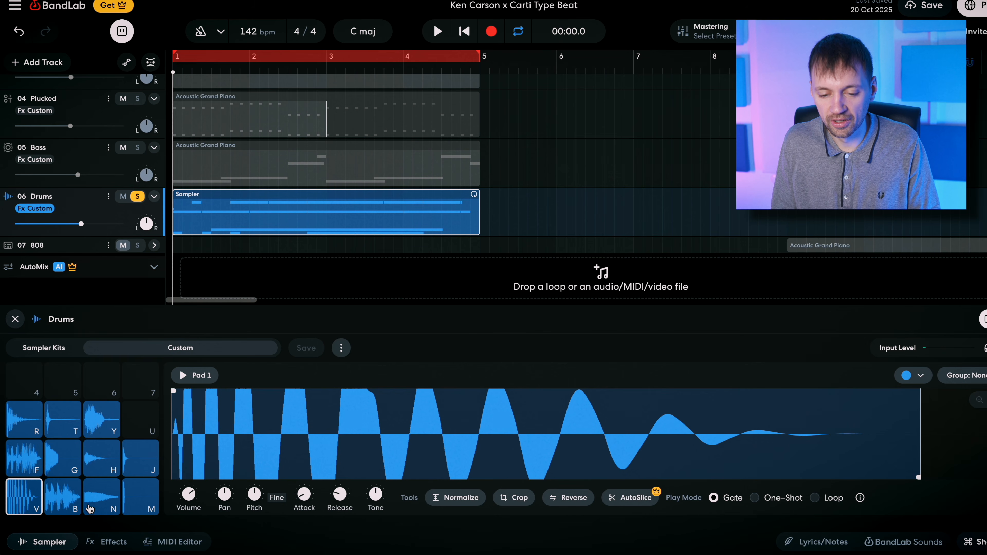
left_click(92, 508)
Audition pad J, raise its volume, play the drum pattern, and lower the pad's volume again
left_click(151, 467)
left_click(151, 468)
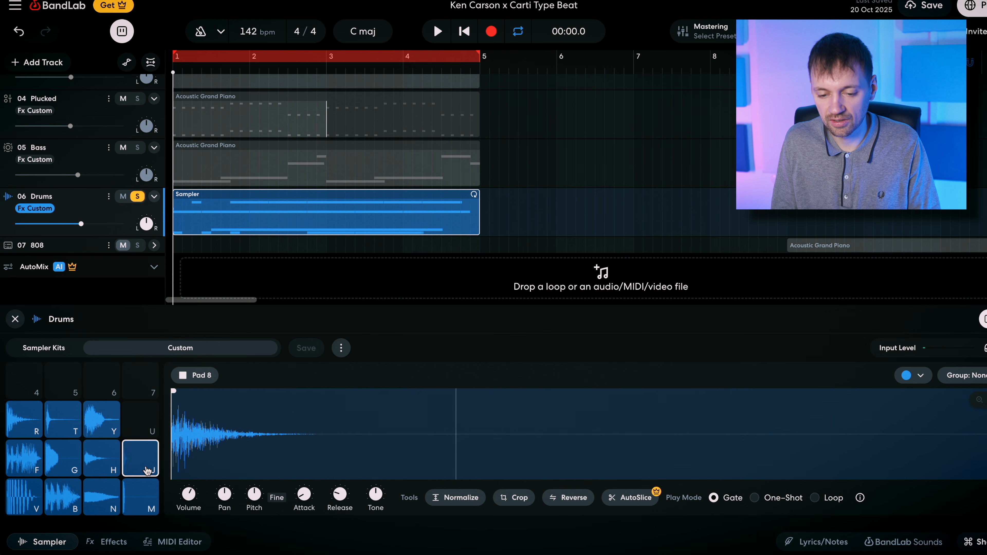
left_click(147, 474)
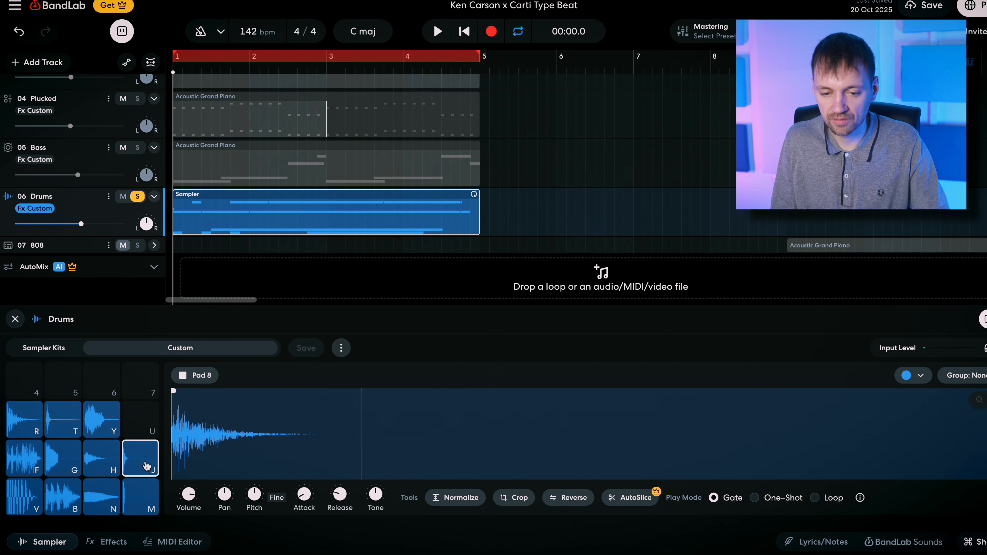
key("space")
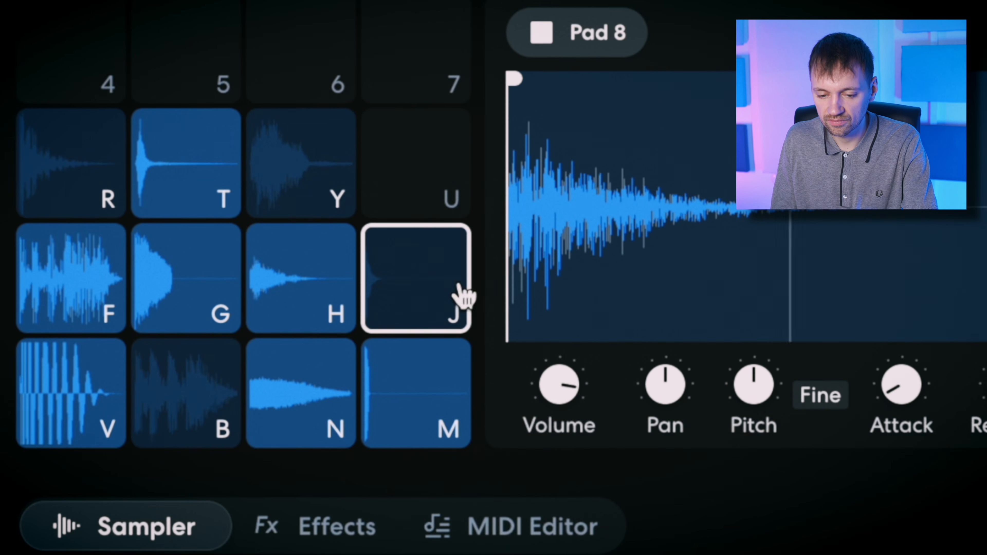
mouse_move(193, 488)
left_click_drag(570, 365, 539, 465)
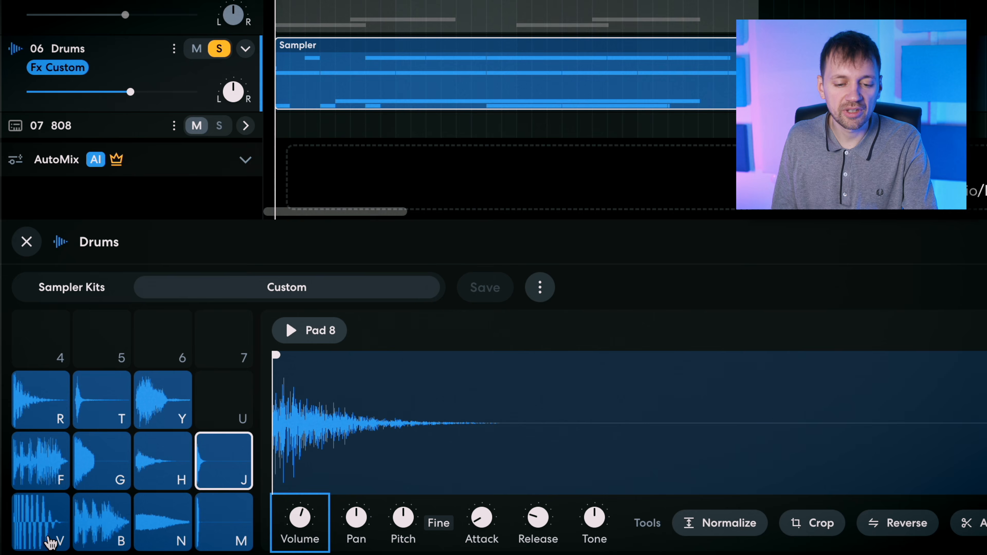
Compare the sounds on pads V and B of the Drums sampler by auditioning them alternately
left_click(51, 543)
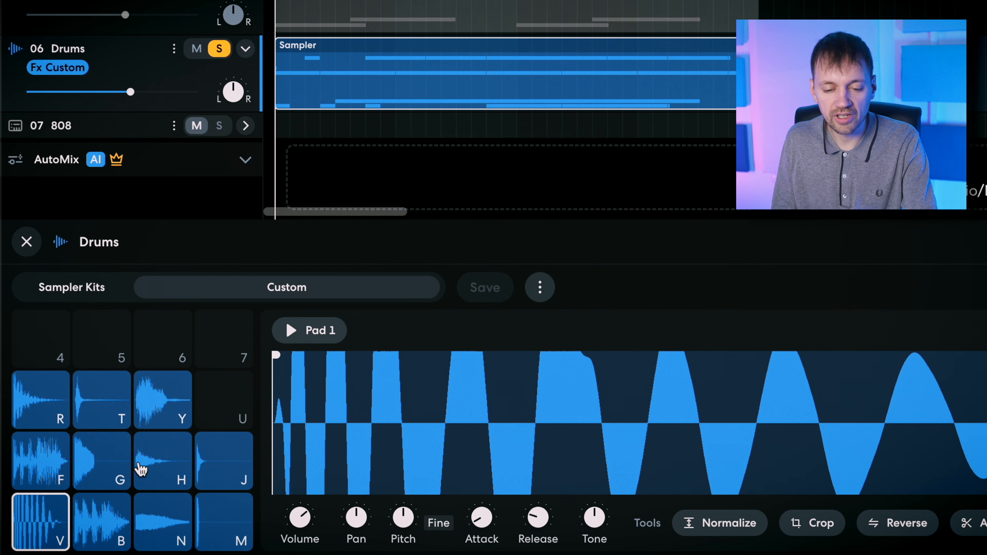
left_click(85, 532)
left_click(41, 539)
left_click(85, 533)
left_click(18, 525)
key("space")
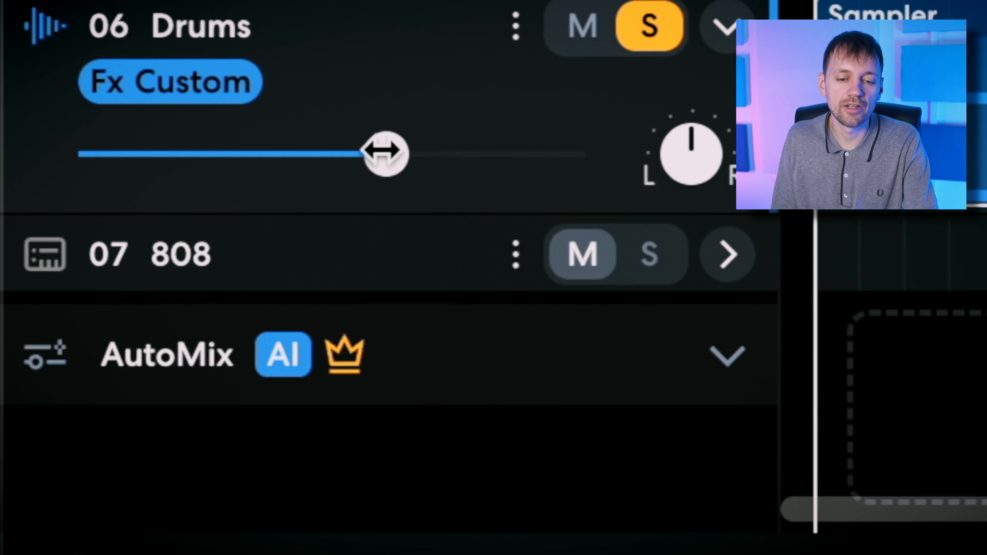
Lower the overall Drums track volume, then raise it to slightly above its original level
mouse_move(102, 85)
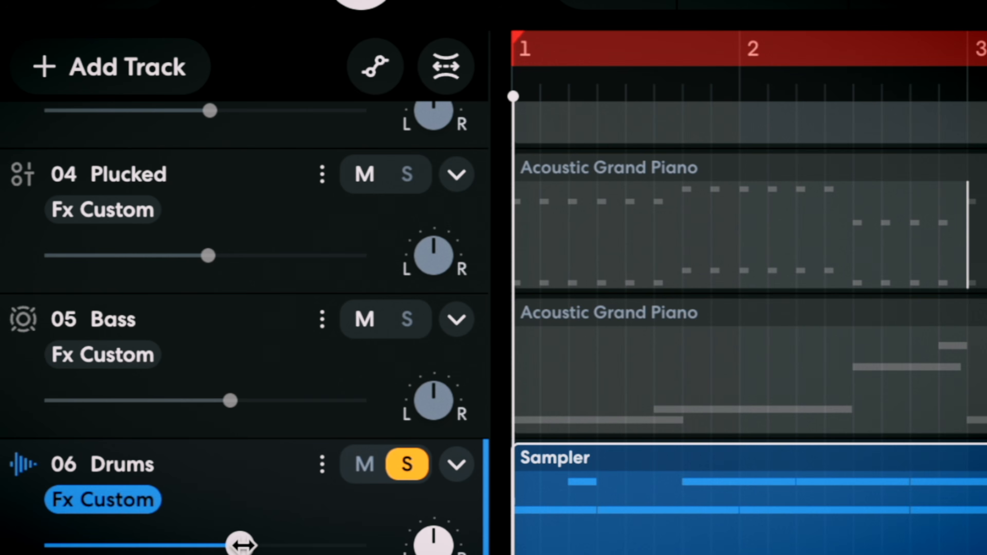
left_click_drag(382, 166, 262, 169)
left_click_drag(59, 238, 83, 228)
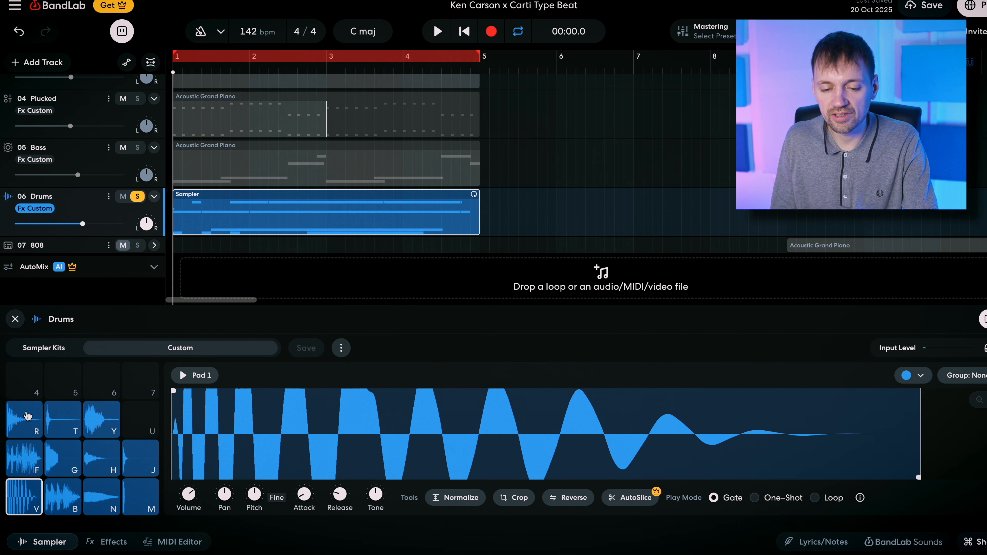
Audition pads R, T and Y repeatedly, then play the soloed drum pattern
left_click(25, 415)
left_click(25, 416)
left_click(26, 415)
left_click(50, 431)
left_click(49, 431)
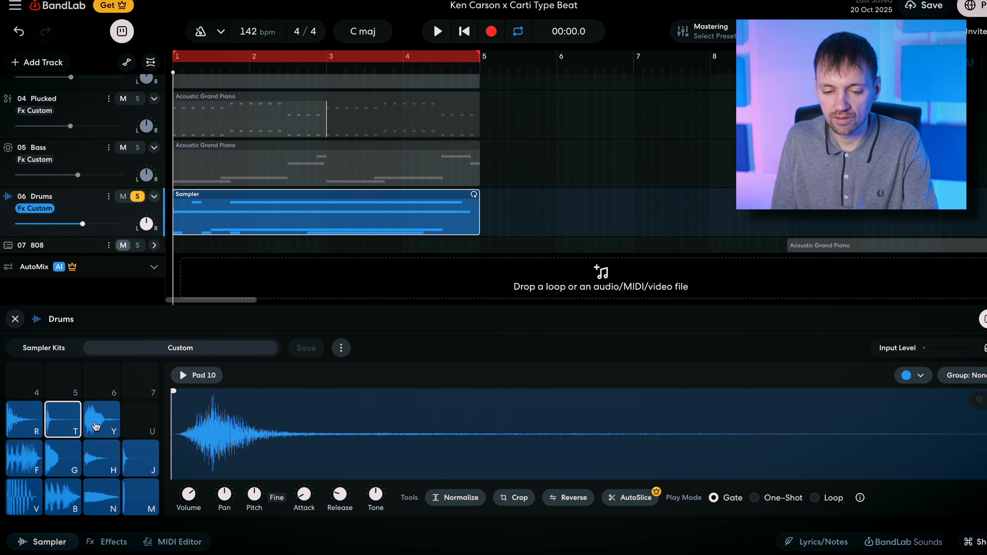
left_click(101, 423)
left_click(101, 423)
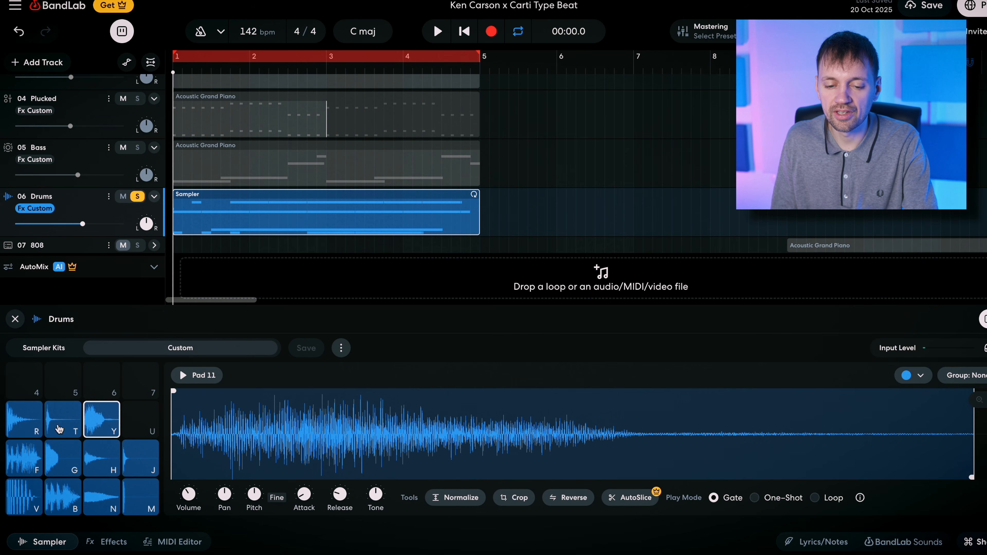
key("space")
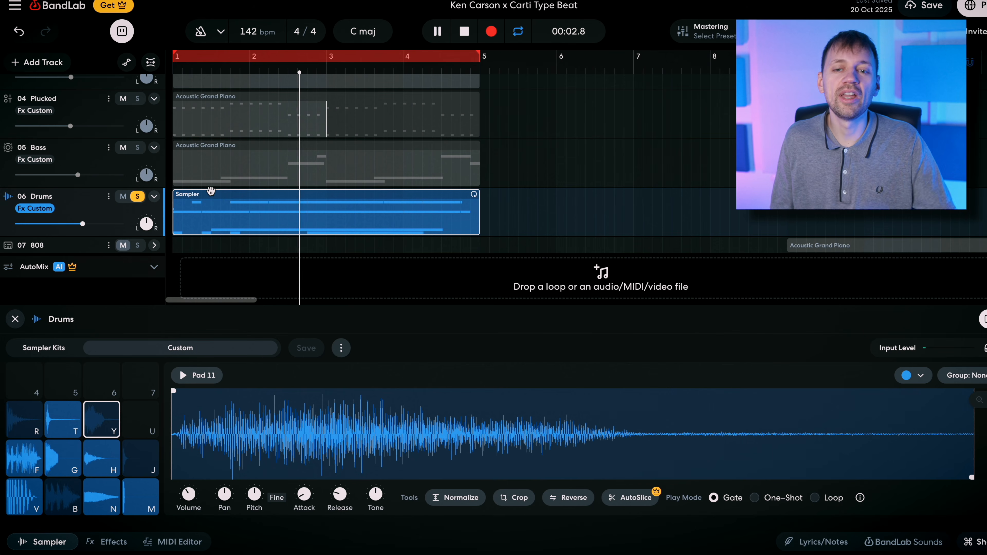
key("space")
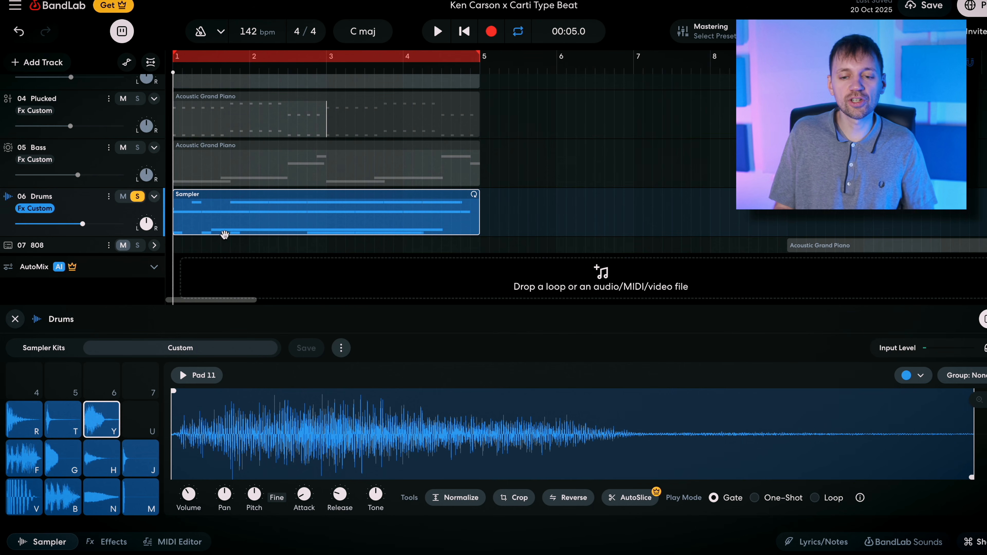
Open the Drums region's MIDI notes, copy the region to bar 8, and select the original at bar 1
double_click(225, 232)
left_click_drag(222, 224, 760, 226)
left_click(346, 196)
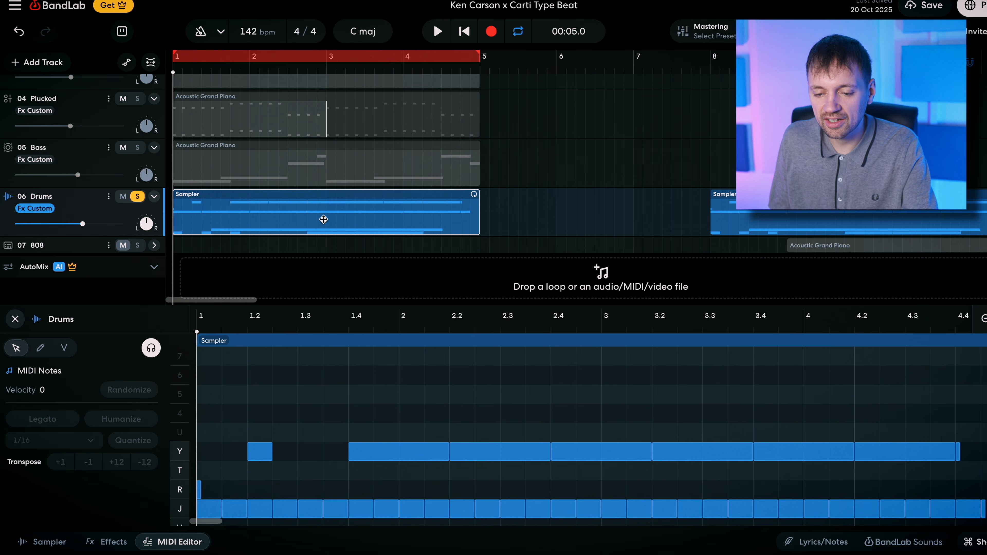
Delete every note in the bar 1 Drums region except the repeating pad J row
scroll(253, 505, "down", 4)
scroll(272, 488, "up", 2)
scroll(638, 485, "down", 2)
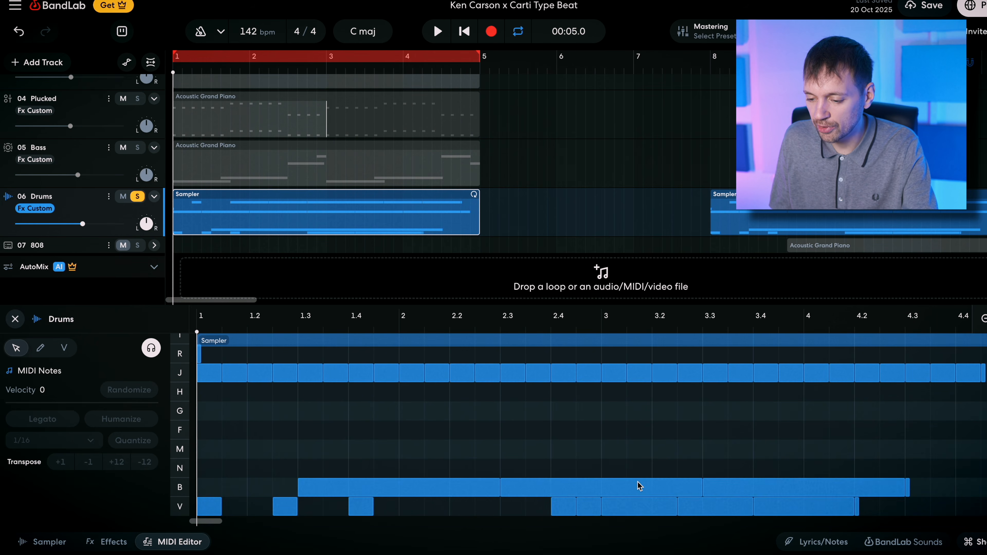
key("ctrl+a")
key("Delete")
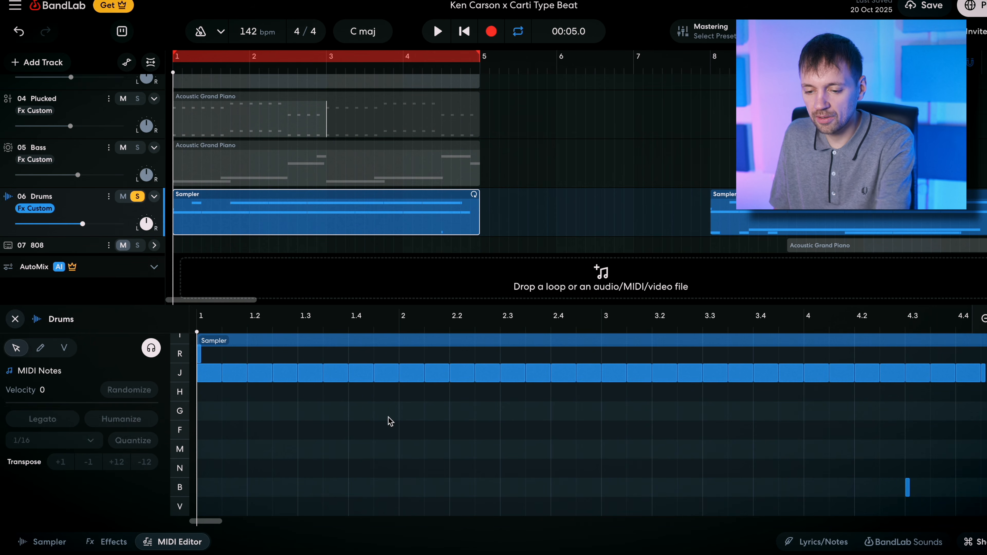
scroll(293, 435, "up", 2)
scroll(815, 467, "down", 2)
key("Delete")
scroll(291, 442, "up", 2)
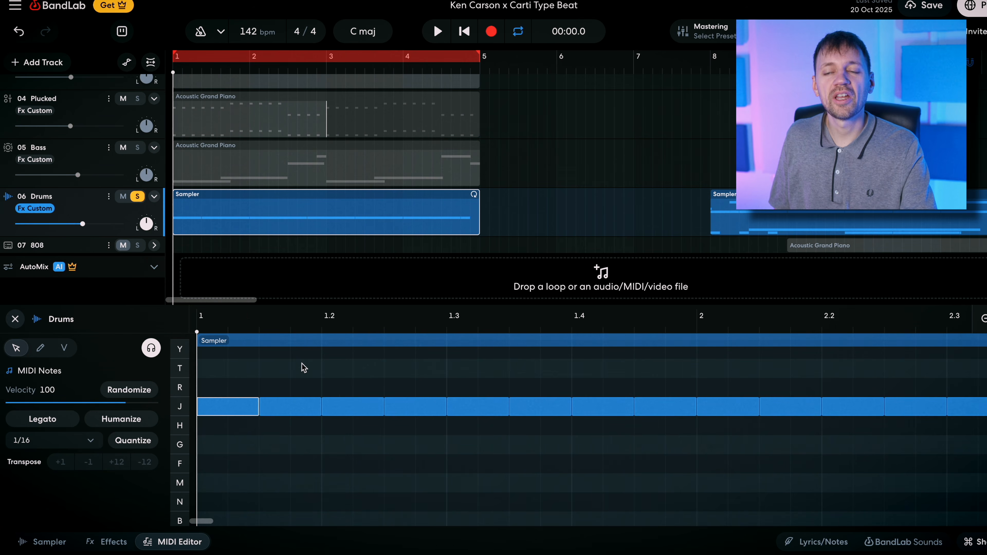
Play the soloed pad J pattern with the whole four-bar region shown in the note editor
key("space")
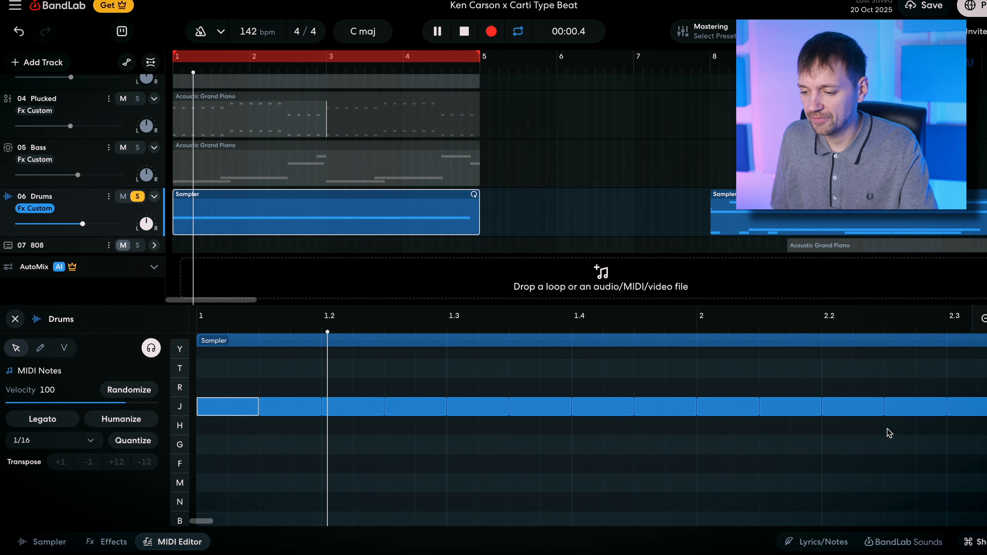
left_click(983, 319)
left_click(984, 319)
left_click(985, 319)
left_click(984, 320)
left_click(985, 319)
left_click(985, 320)
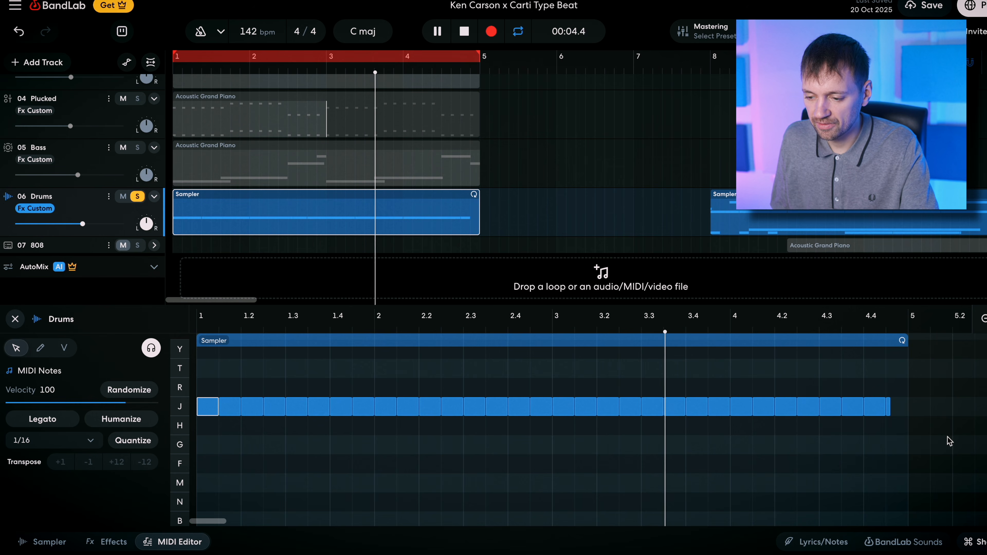
key("space")
left_click(139, 403)
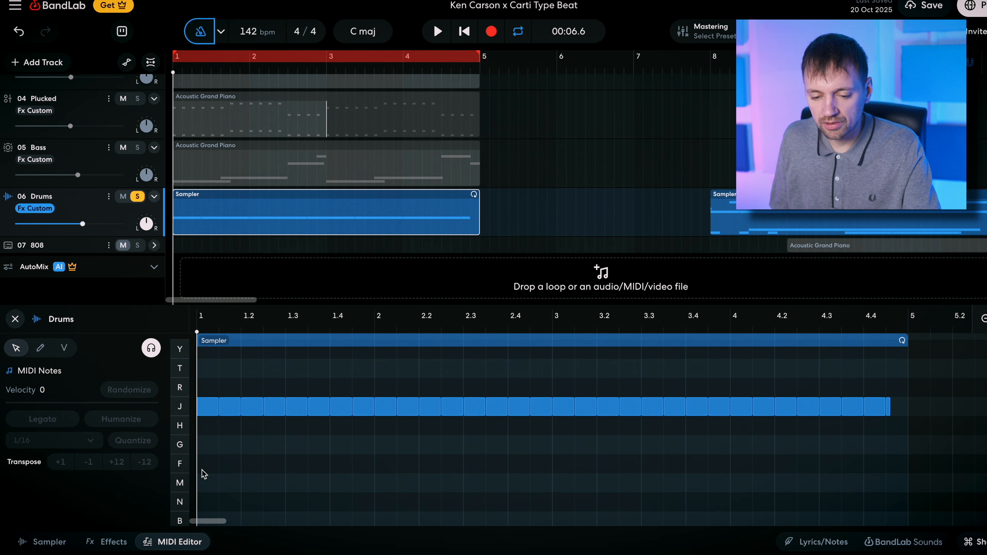
Add a pad B note at 1.3 in the Drums region and place the playhead at 2.3
scroll(202, 475, "down", 1)
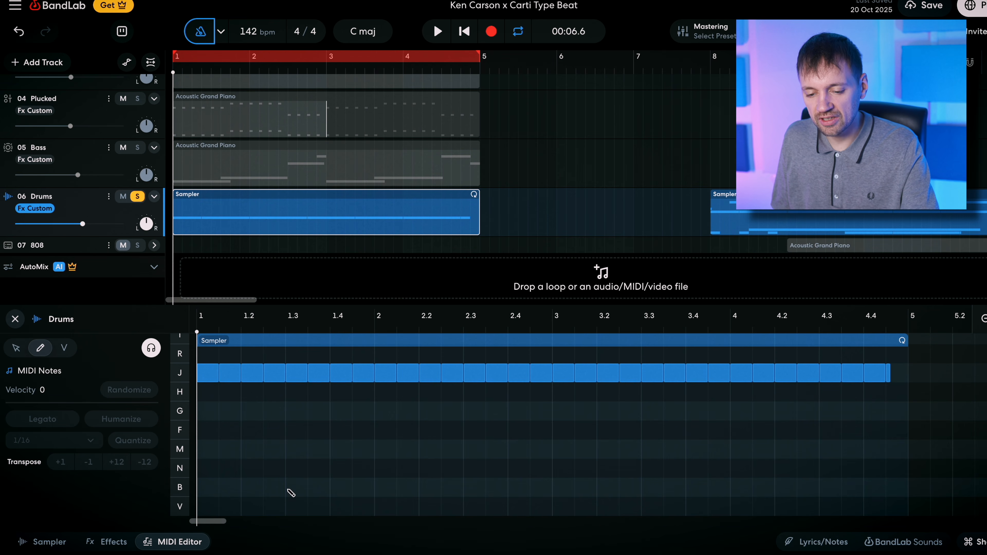
left_click(291, 494)
left_click(289, 324)
left_click_drag(295, 330, 288, 333)
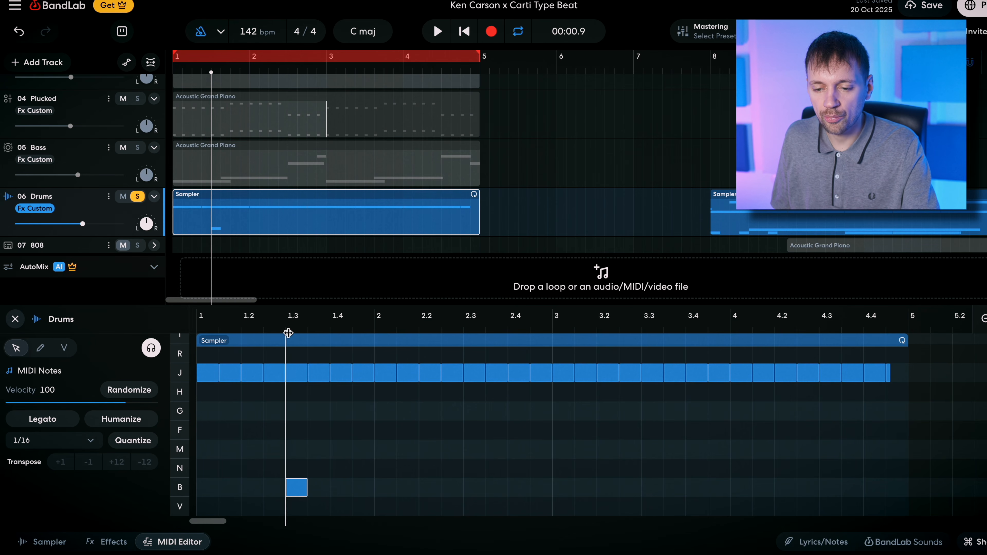
left_click(463, 332)
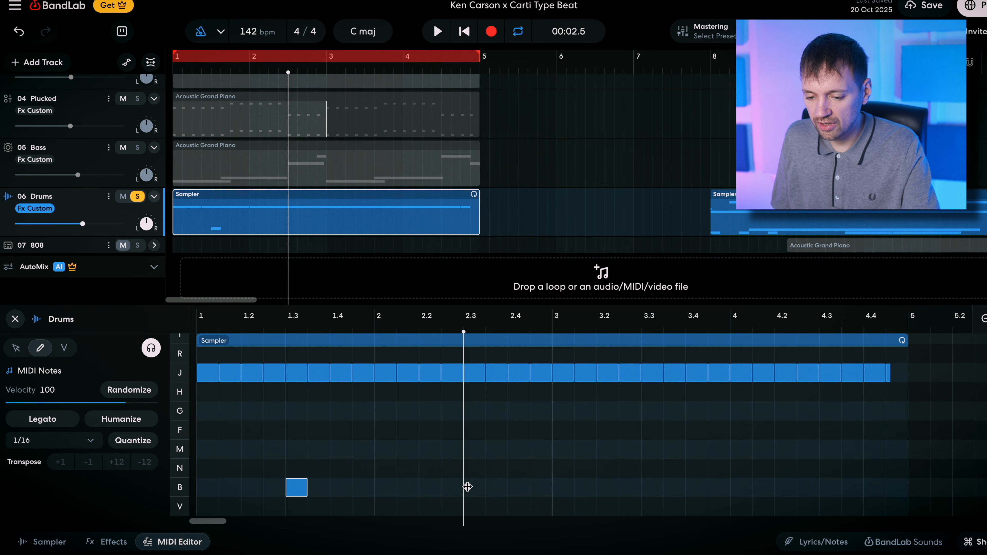
left_click(474, 487, "super")
key("Up")
left_click(474, 470, "super")
left_click(472, 470, "super")
left_click(476, 469, "super")
left_click(465, 469, "super")
left_click(482, 471)
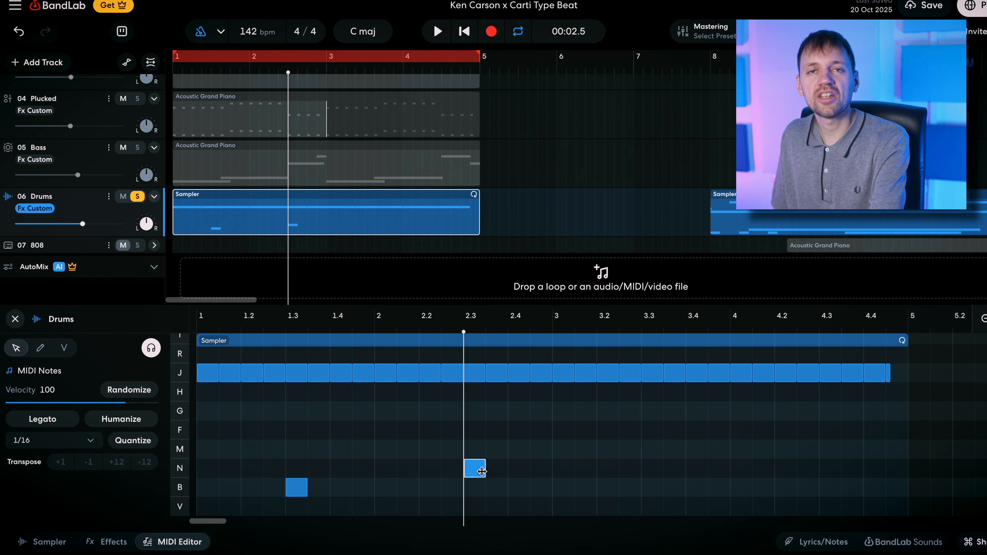
left_click(481, 471, "super")
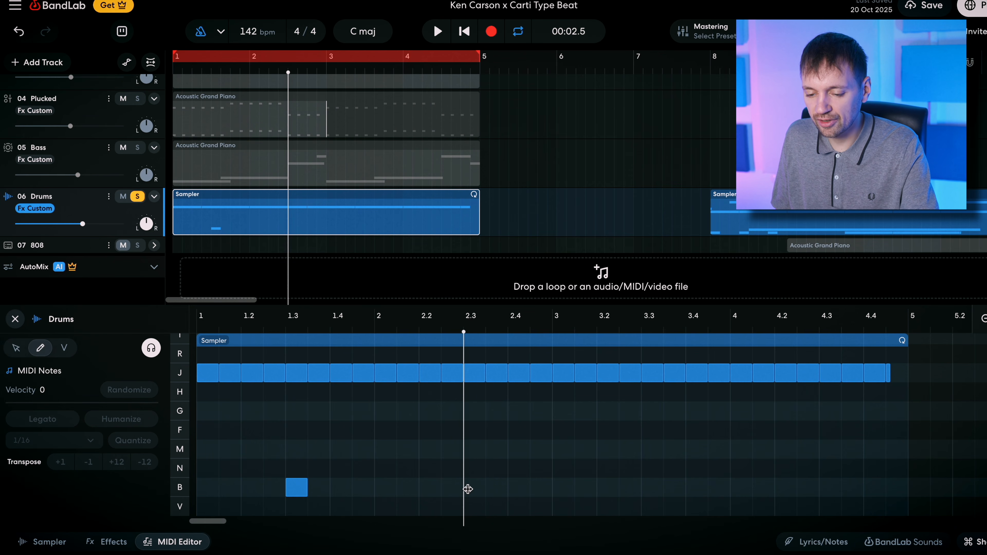
Add a second pad B note at 2.3 and quantize it to 1/4
left_click(474, 488, "super")
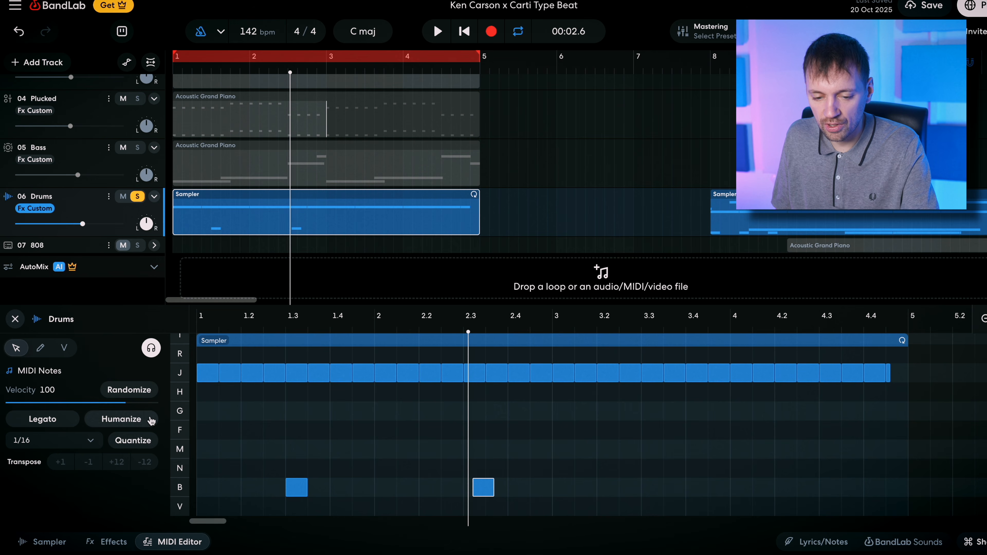
left_click(23, 446)
left_click(33, 249)
Copy the two pad B notes and paste them at 3.3 so they repeat at 3.3 and 4.3
left_click(642, 333)
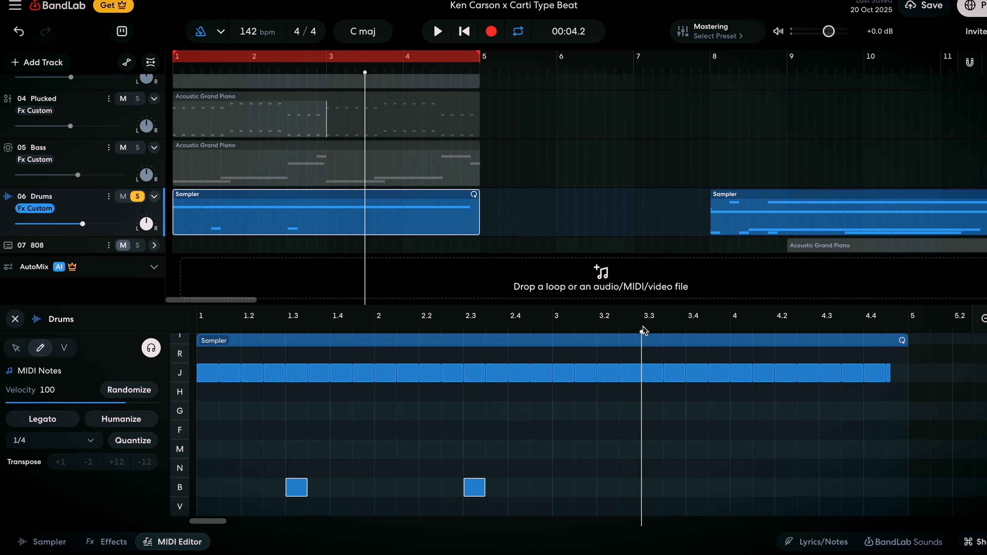
key("super+v")
left_click(887, 435)
key("space")
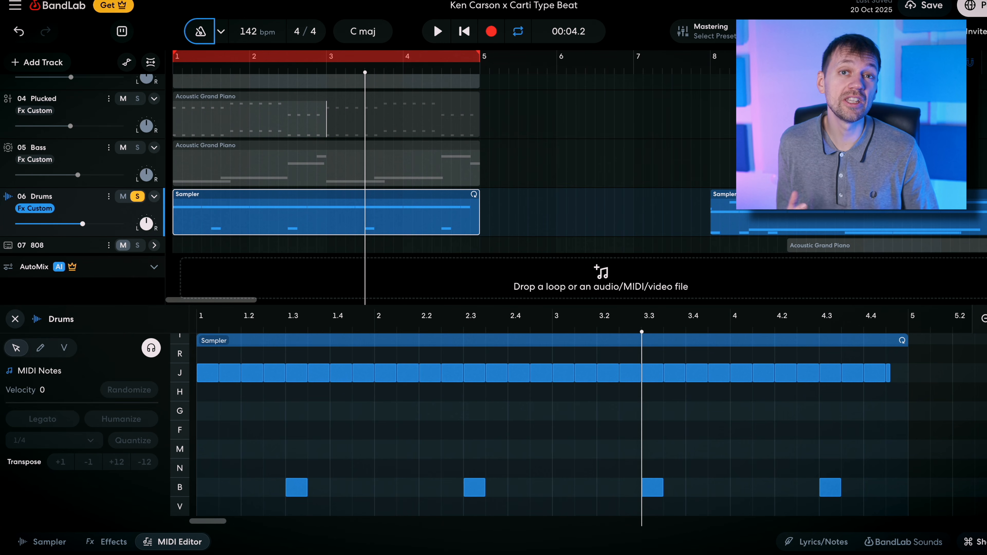
Add pad V notes at bar 1, midway between 1.2 and 1.3, and at bar 3
left_click_drag(905, 508, 188, 377)
key("space")
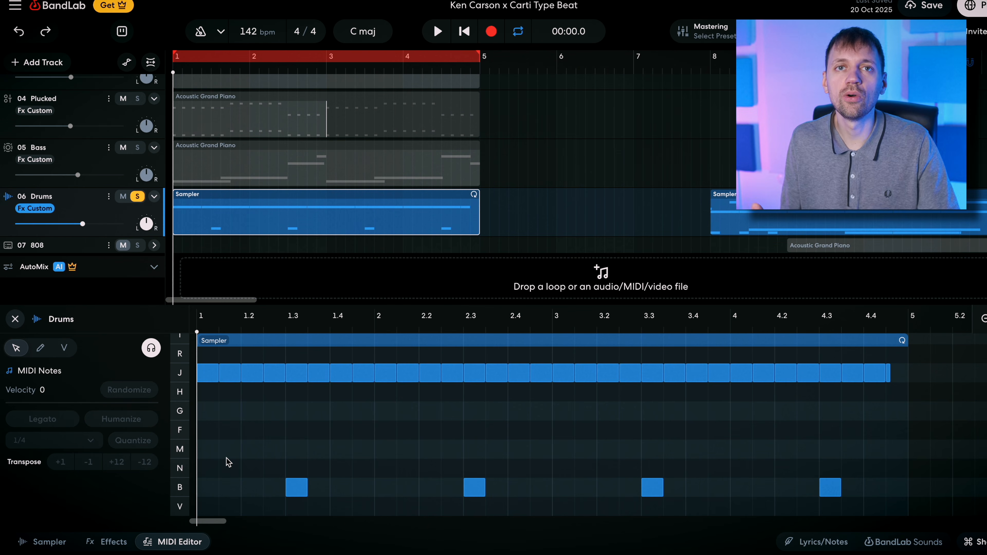
left_click(227, 513)
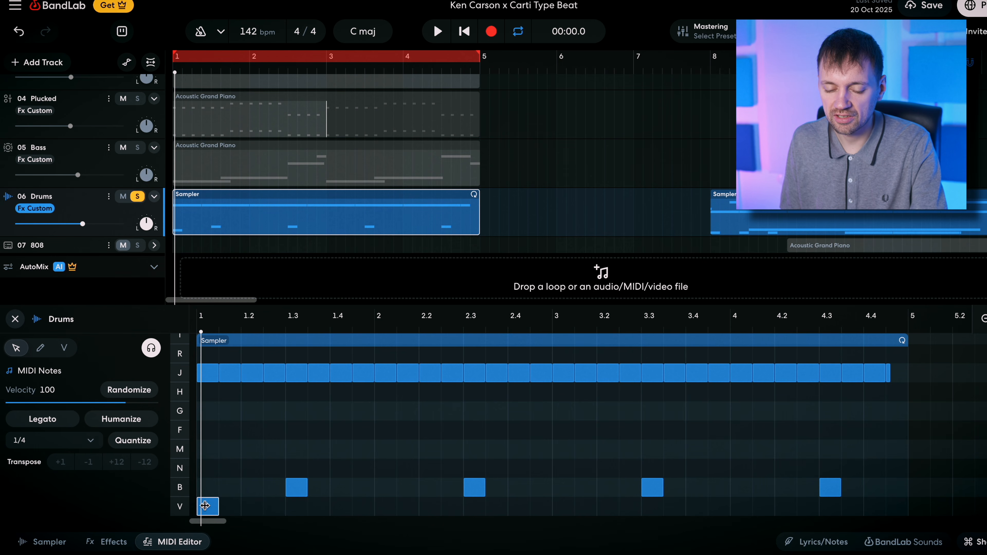
key("space")
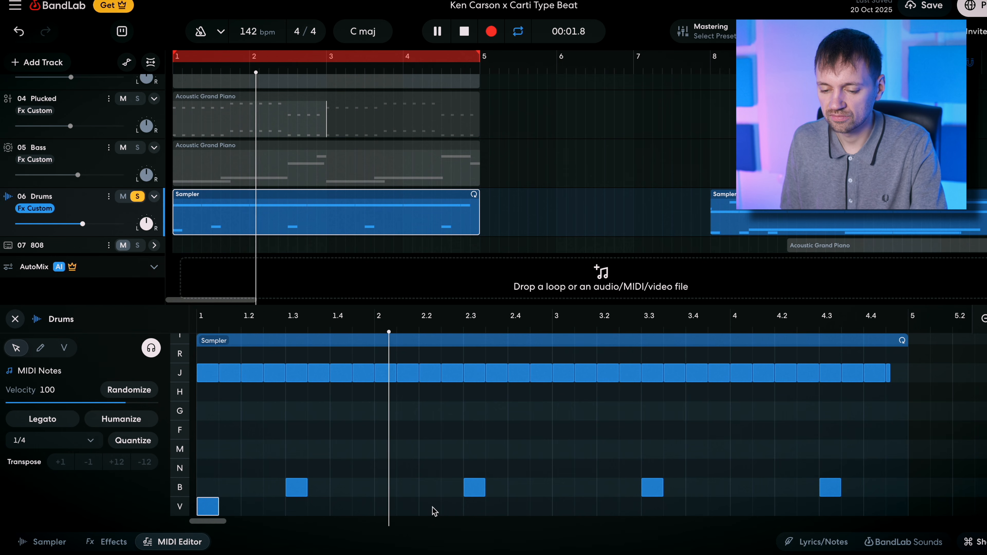
left_click(564, 506)
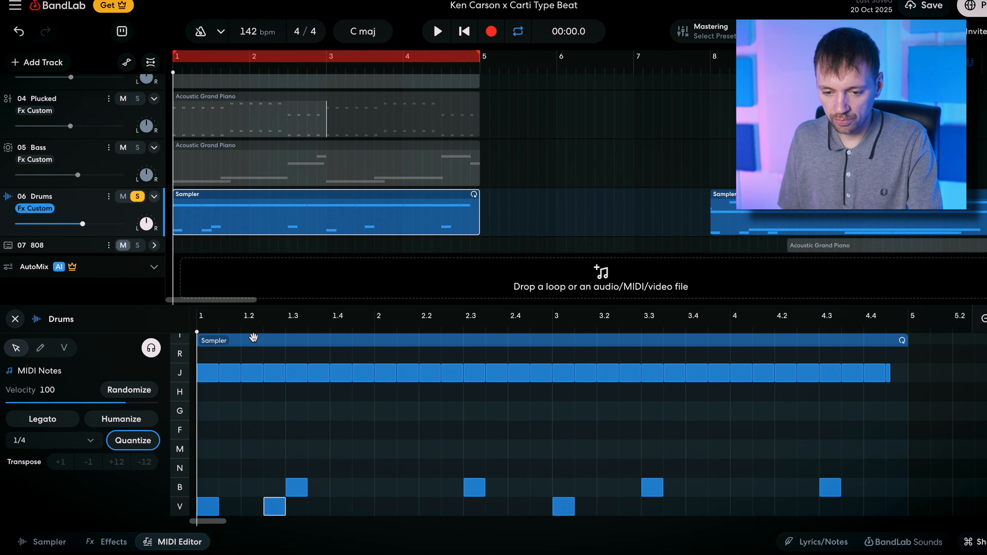
left_click(265, 332)
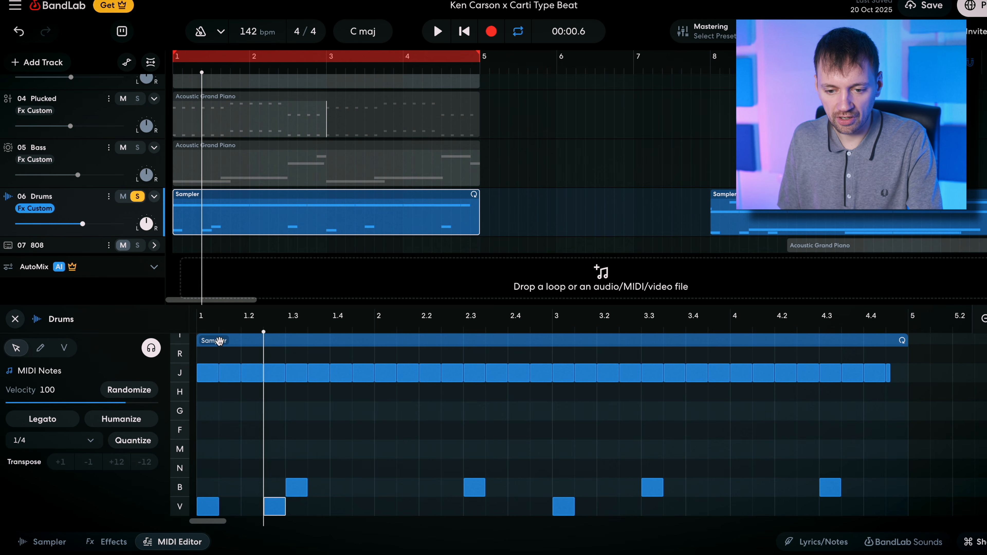
left_click_drag(261, 334, 86, 330)
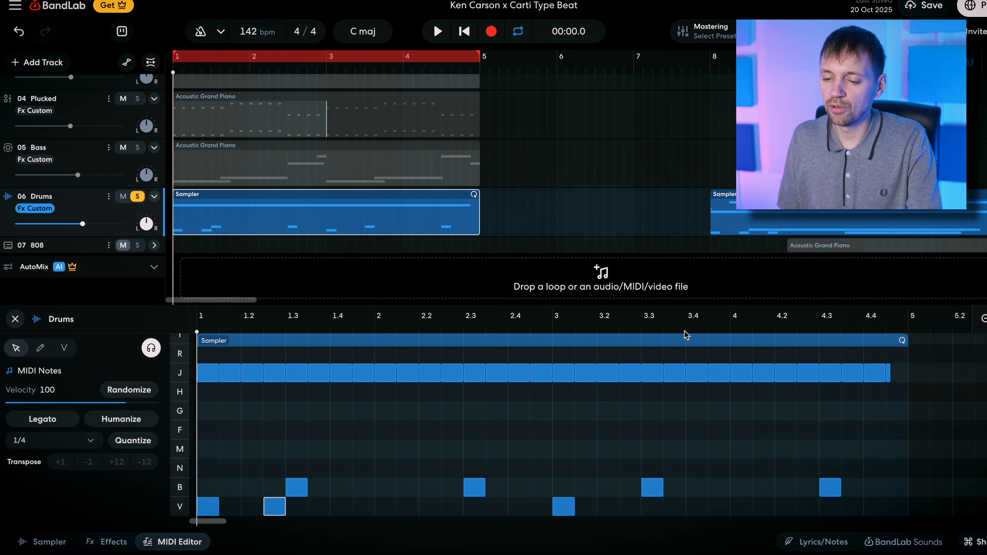
Add pad V notes at 1.4 and 3.4, and play the pattern from the start
left_click(327, 480)
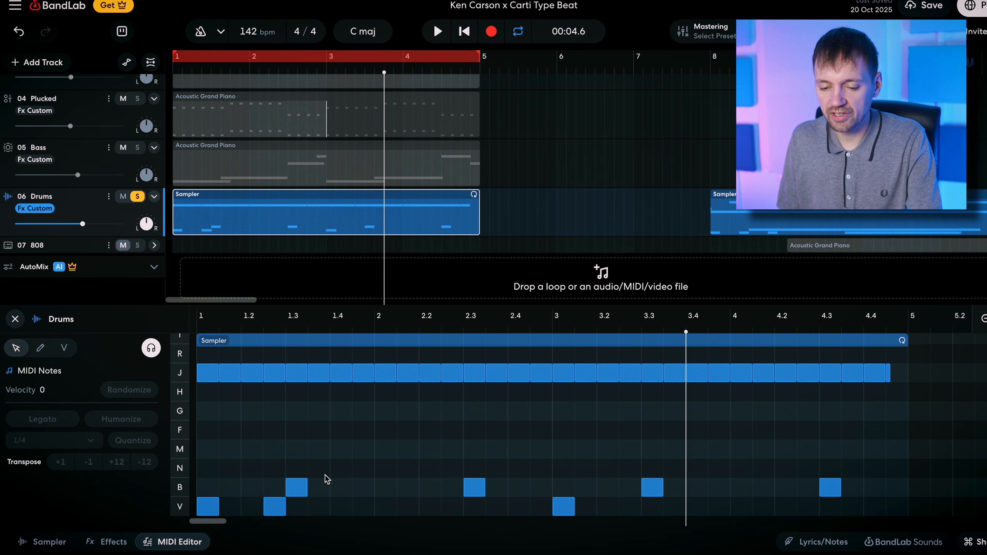
left_click(334, 505, "super")
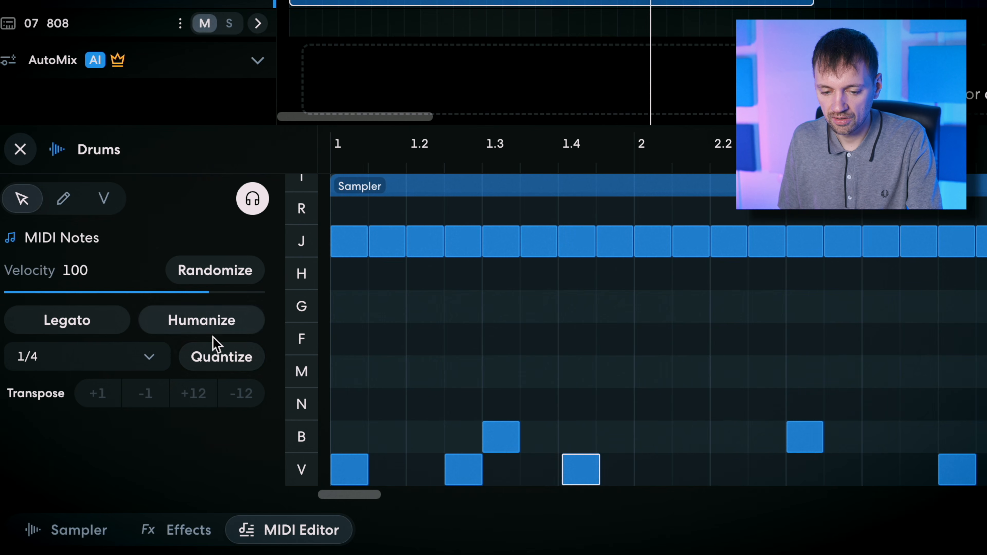
left_click(697, 507, "super")
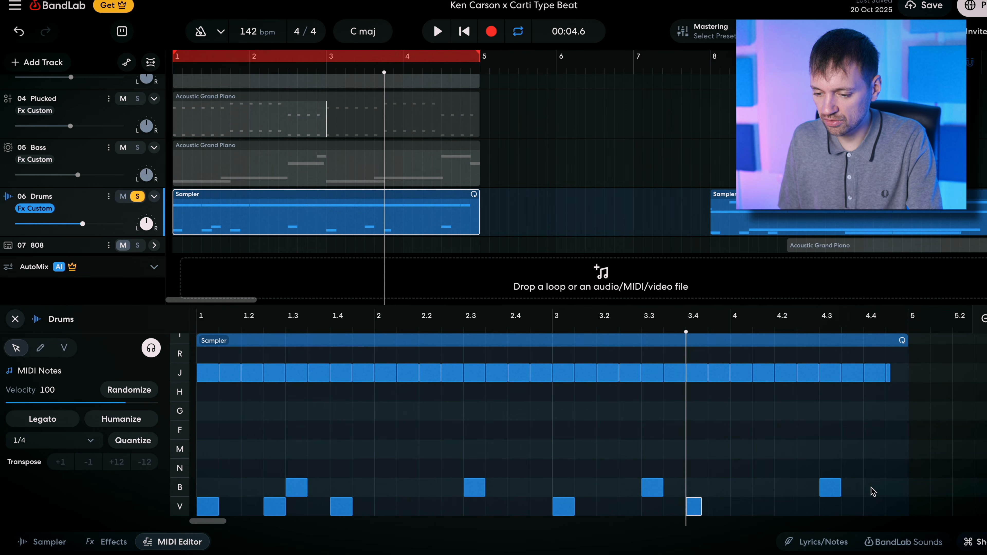
left_click_drag(687, 331, 2, 339)
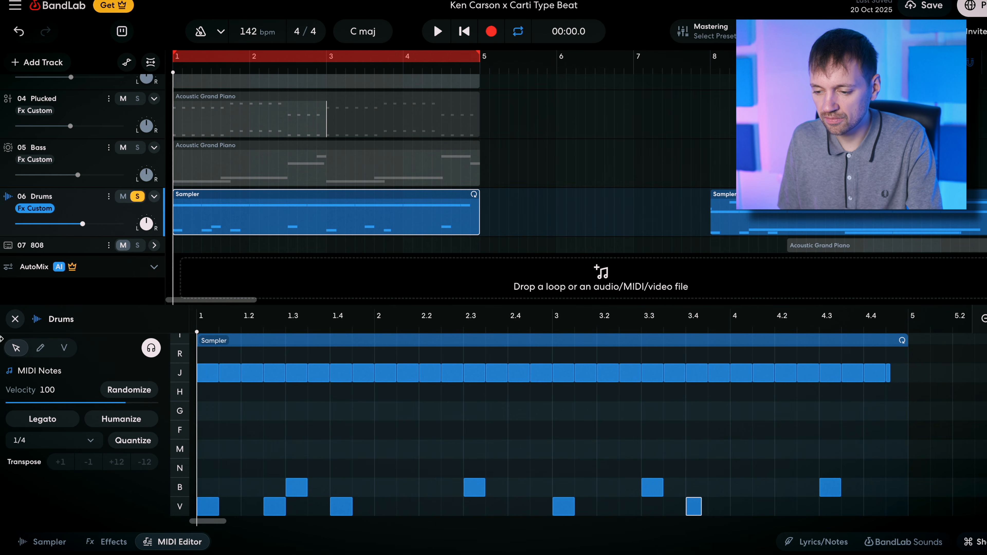
key("space")
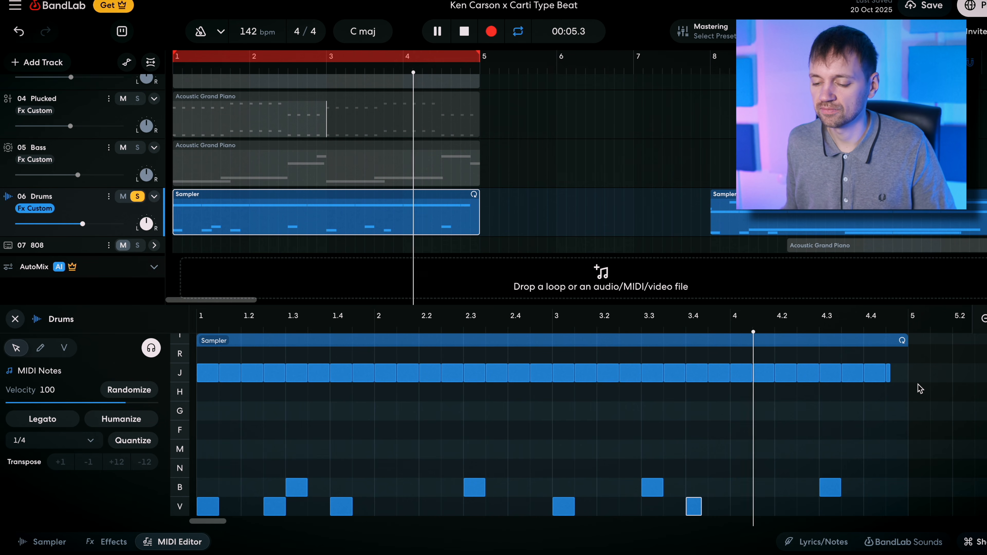
Add two pad V notes at the end of bar 4, at 4.4 and midway to bar 5, and play the loop
key("space")
key("super")
left_click_drag(923, 484, 839, 507)
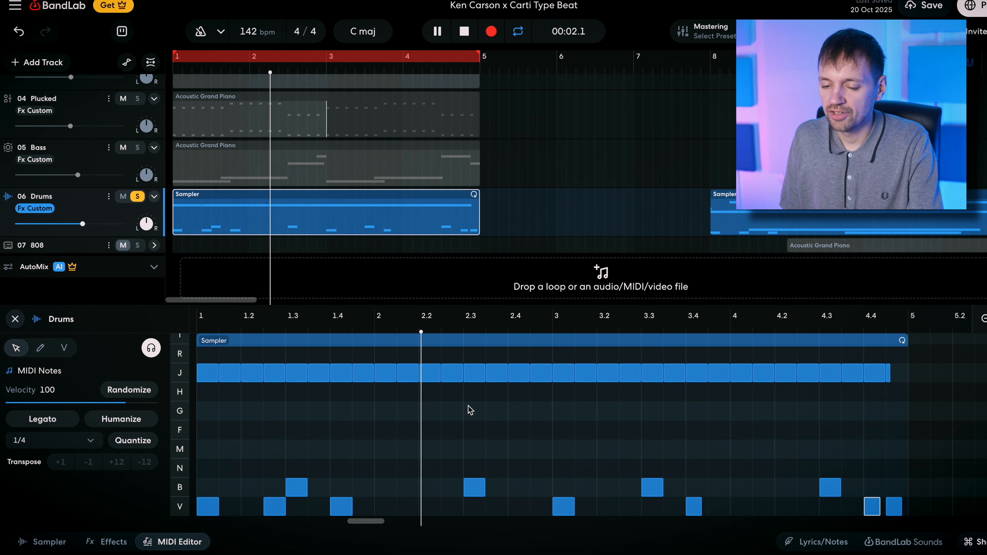
key("space")
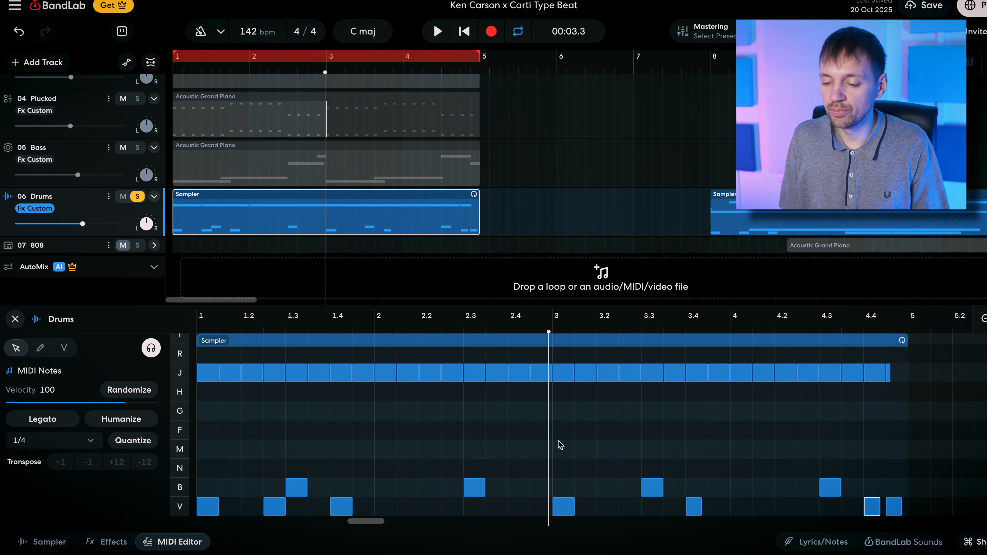
Place a long pad R note running from bar 1 to just before 2.4
left_click_drag(929, 501, 200, 519)
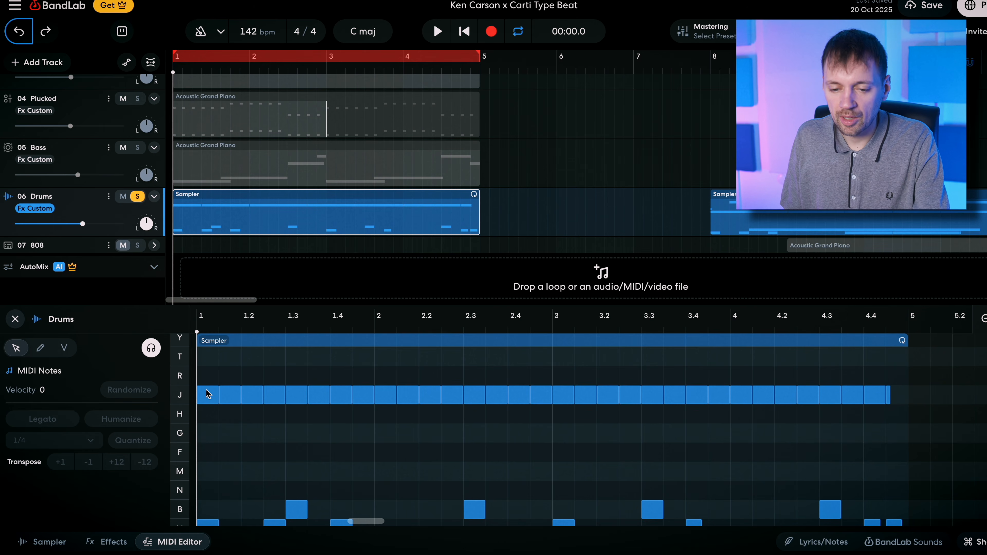
double_click(211, 359)
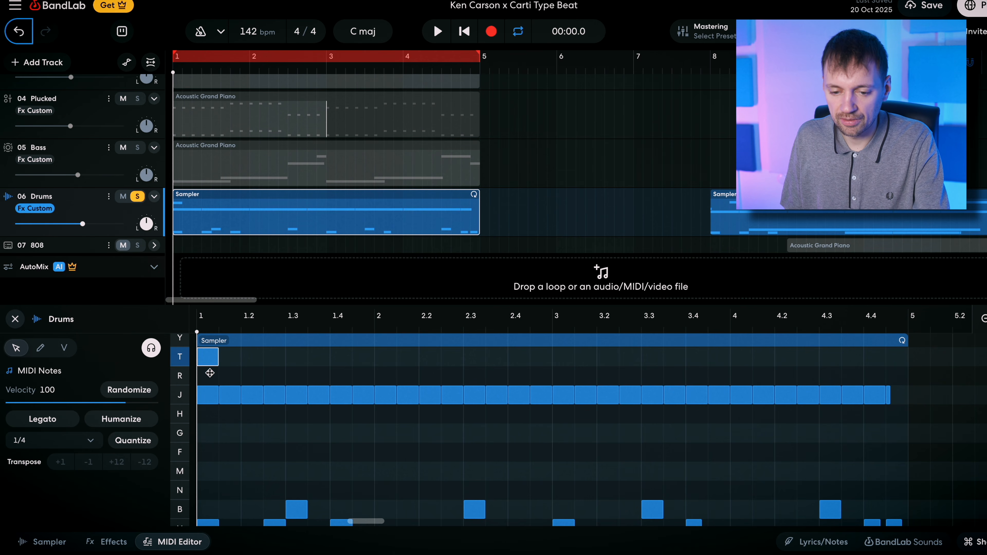
key("space")
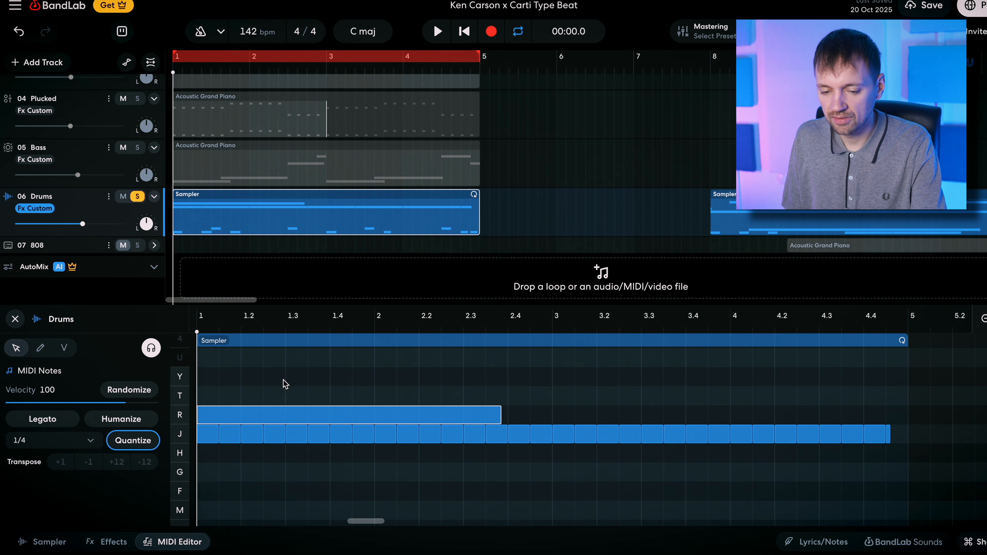
Add a pad Y note at 1.2, shorten it to end at 1.3, repeat it at 1.4, and audition them
left_click(243, 378)
key("s")
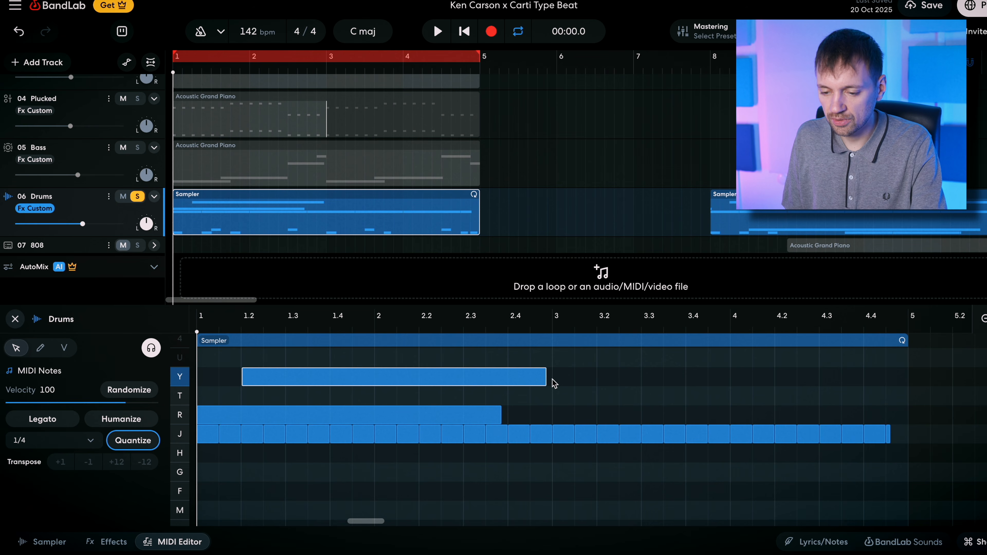
left_click_drag(515, 388, 255, 400)
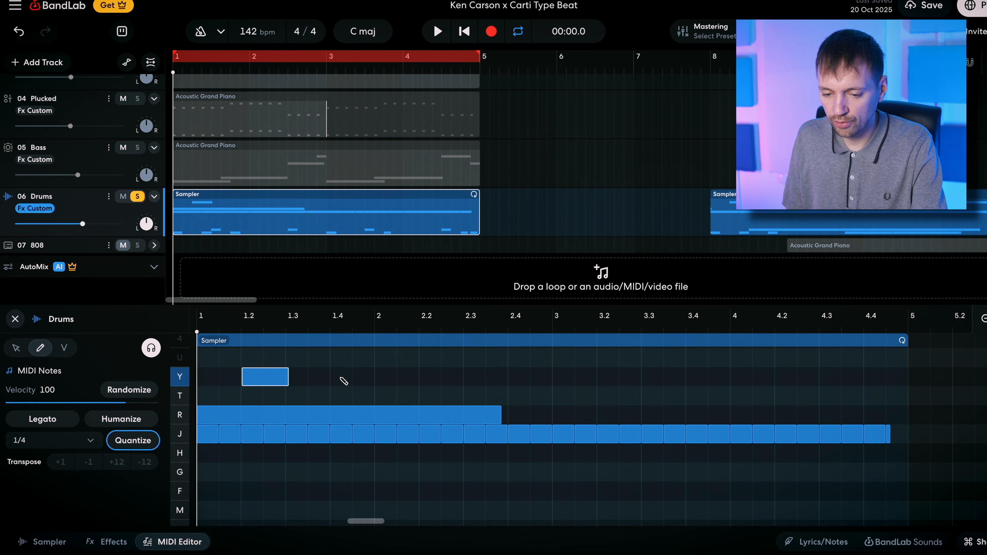
left_click(334, 378)
key("space")
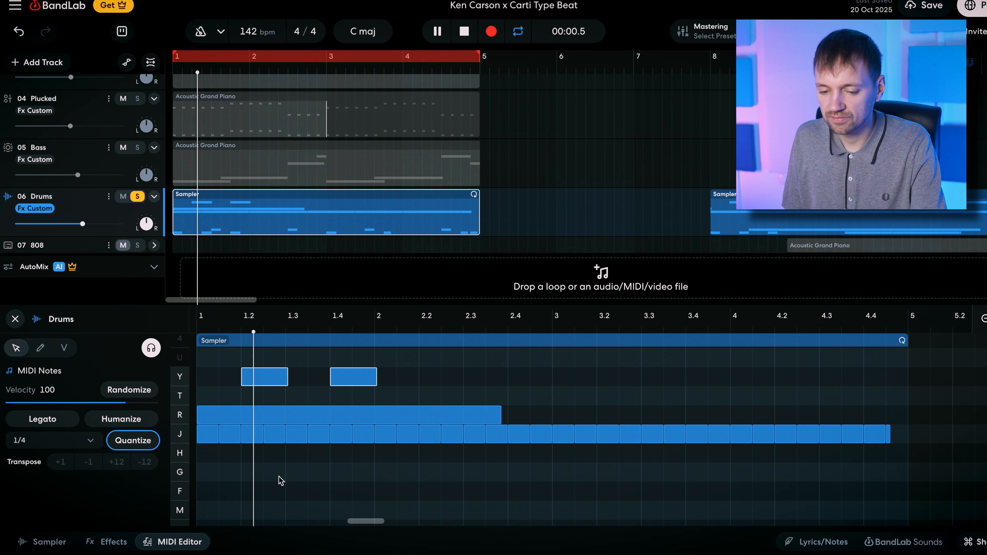
key("space")
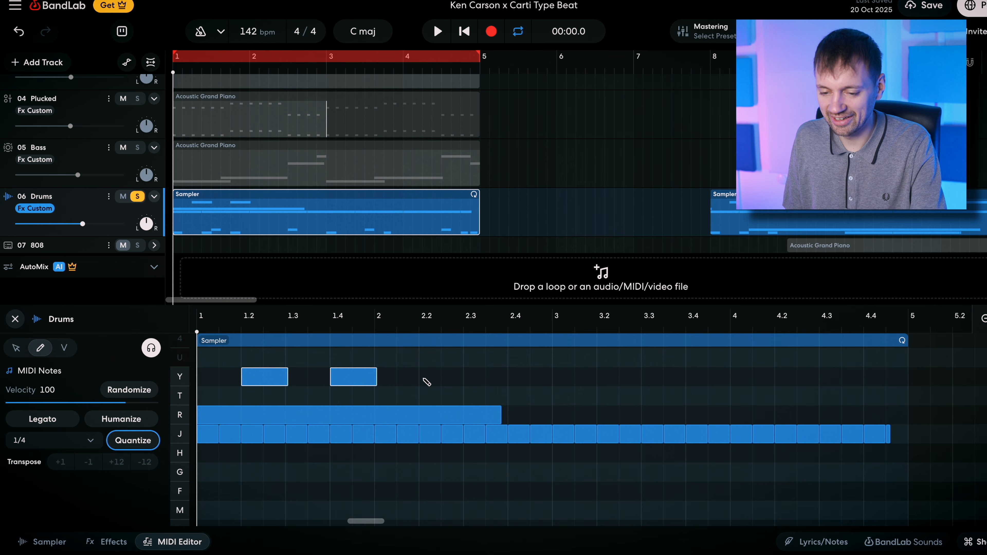
Add pad Y notes at 2.2, 2.4, 3.2, 3.4, 4.2 and 4.4, matching the existing two notes
left_click(427, 377)
left_click(521, 377)
left_click(610, 377)
left_click(697, 377)
left_click(789, 377)
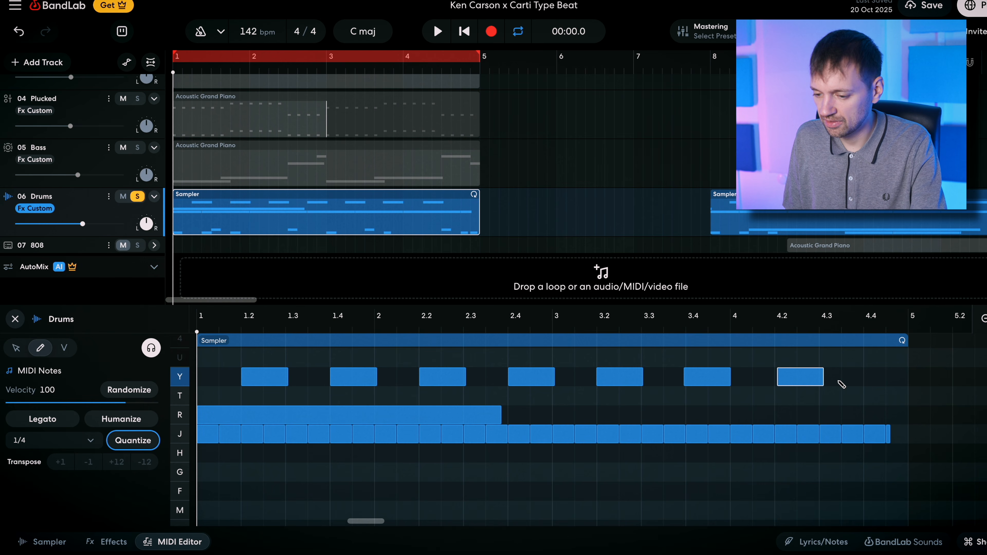
left_click(868, 383)
Quantize all the pad Y notes to 1/4 and audition the Drums loop
left_click_drag(950, 366, 212, 378)
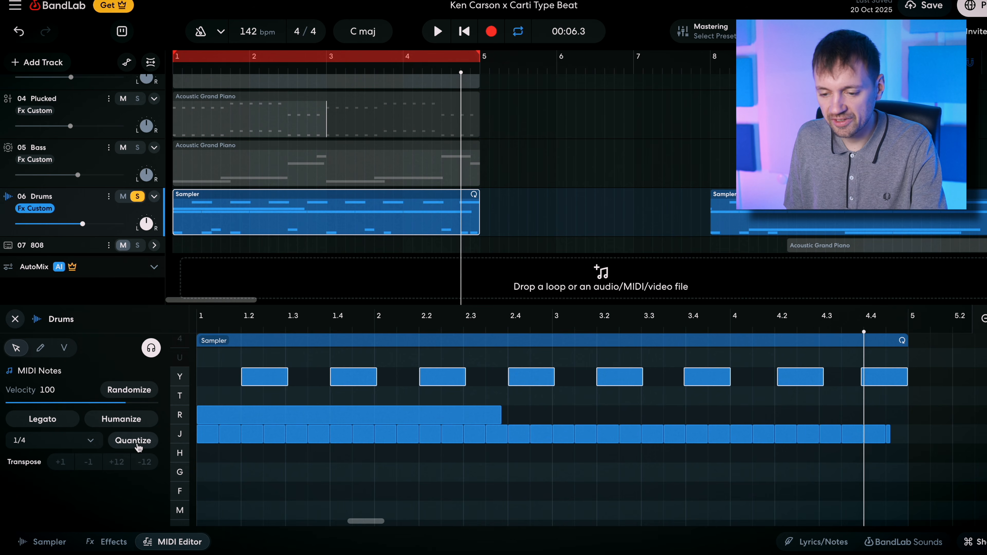
left_click(949, 419)
key("space")
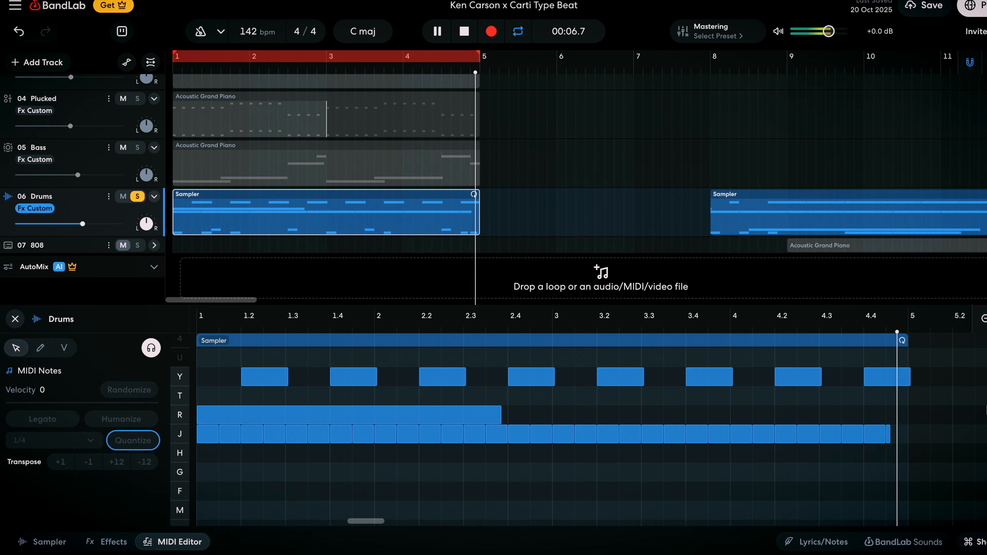
scroll(950, 420, "down", 1)
left_click(984, 318)
scroll(858, 389, "up", 1)
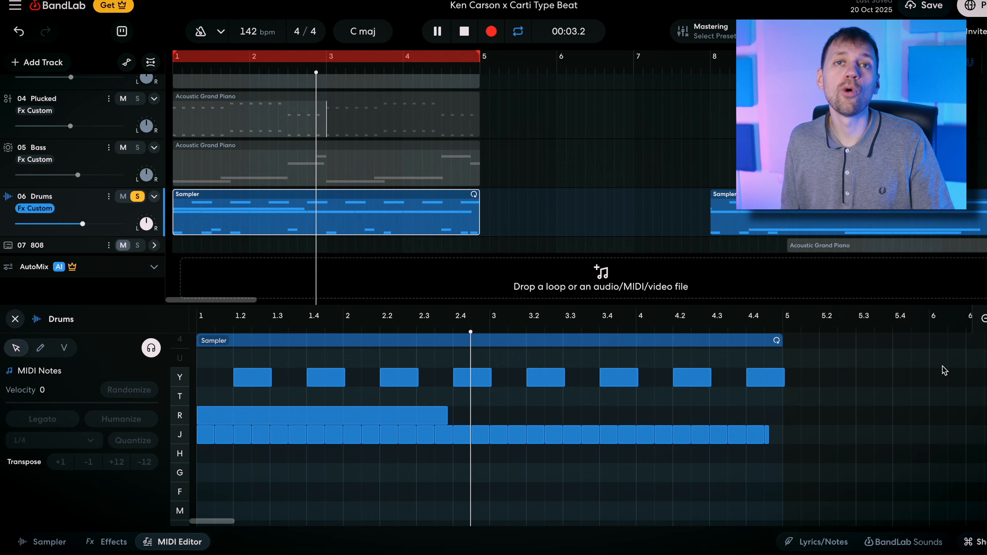
key("space")
Add a pad H note at 1.2 and a pad G note midway between 2.3 and 2.4, and audition both
scroll(305, 472, "down", 2)
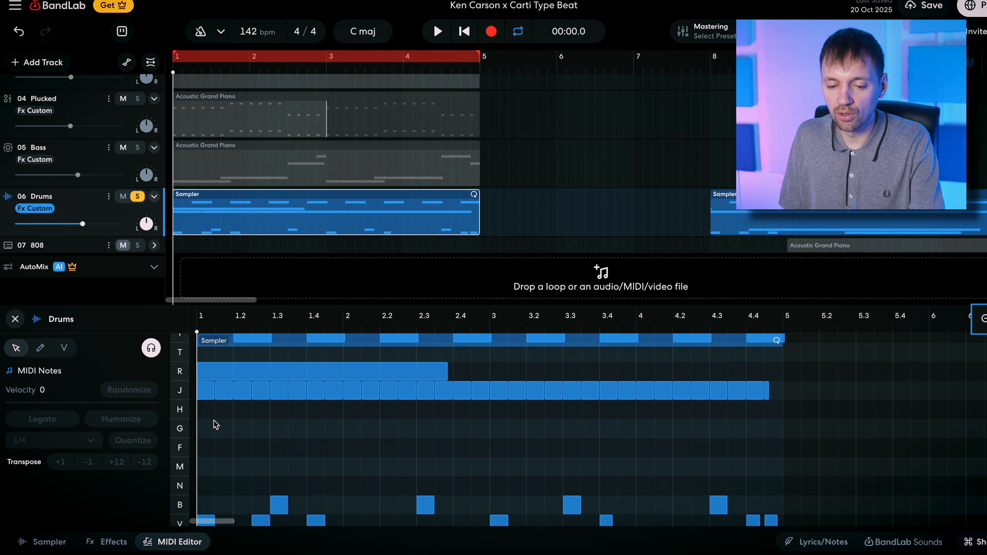
double_click(237, 413)
key("space")
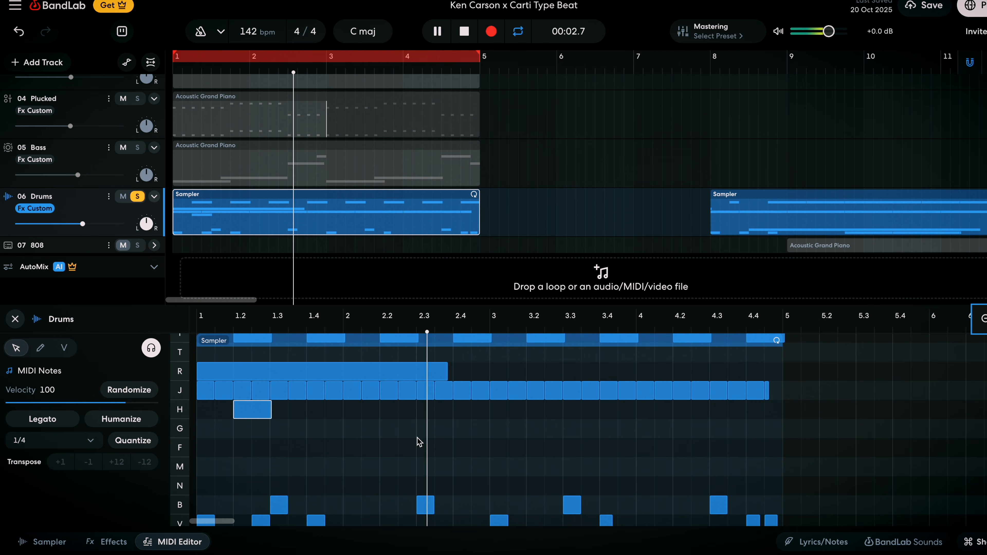
double_click(445, 431)
key("space")
key("space")
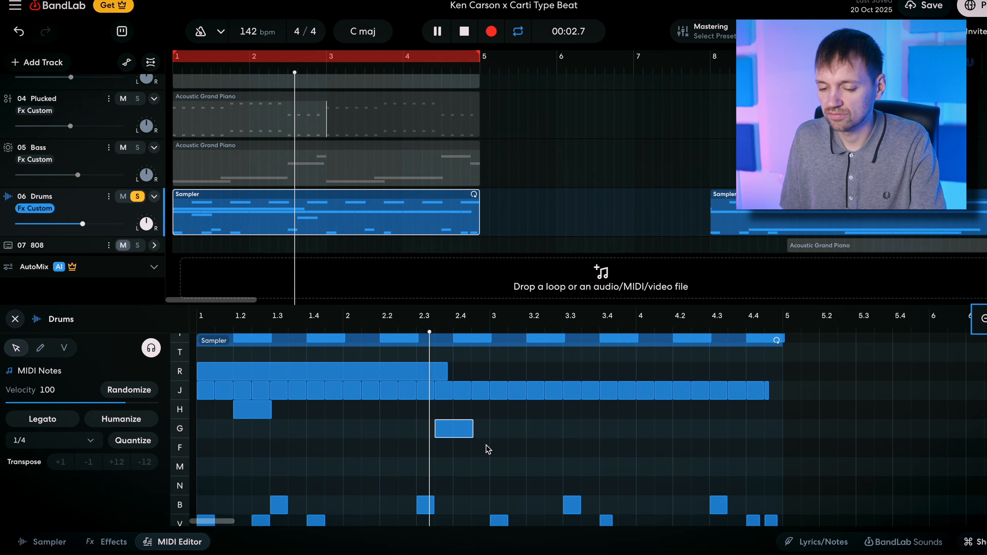
key("space")
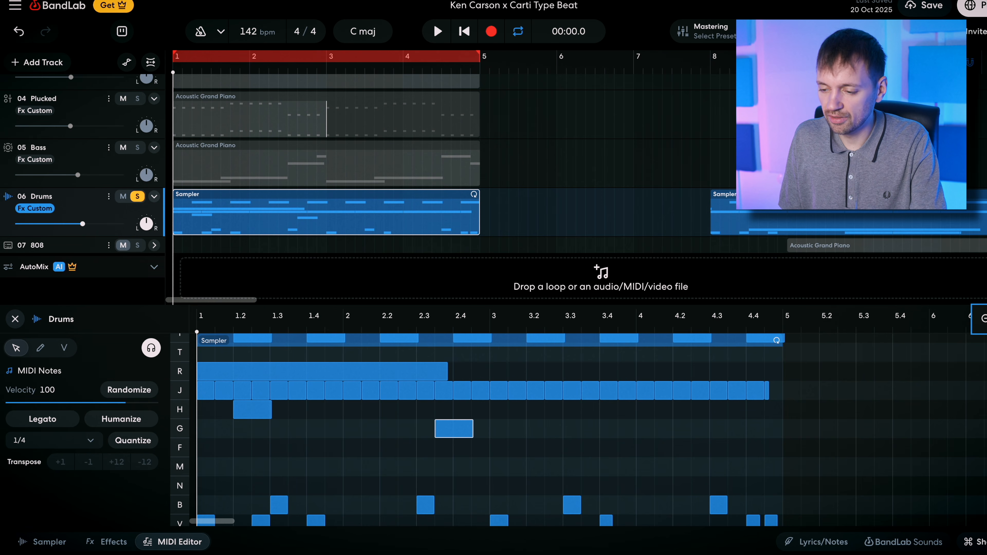
Turn the pad J note at 2.2 into a roll of three short notes, and play the pattern from the start
scroll(561, 454, "up", 5)
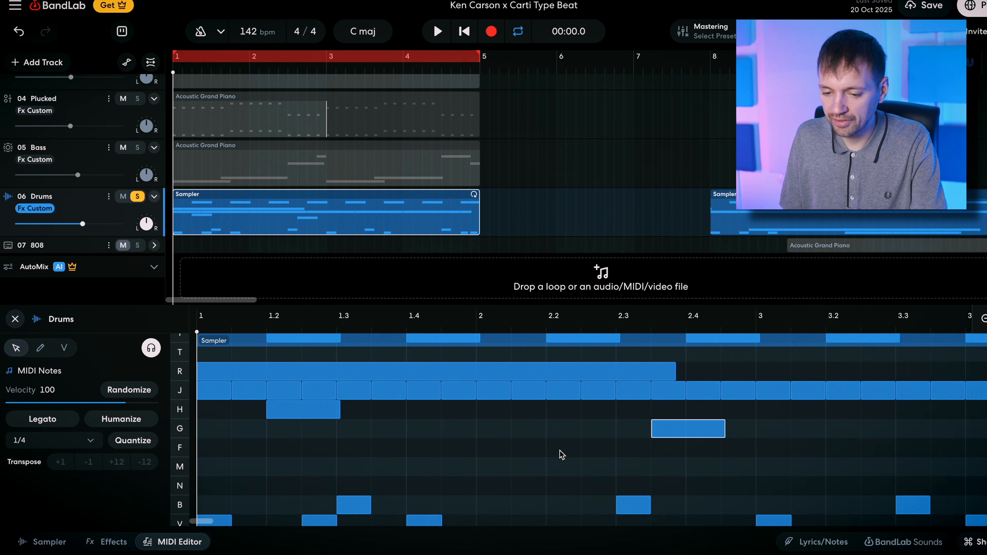
scroll(560, 455, "right", 1)
left_click(433, 332)
scroll(488, 418, "right", 3)
left_click(380, 330)
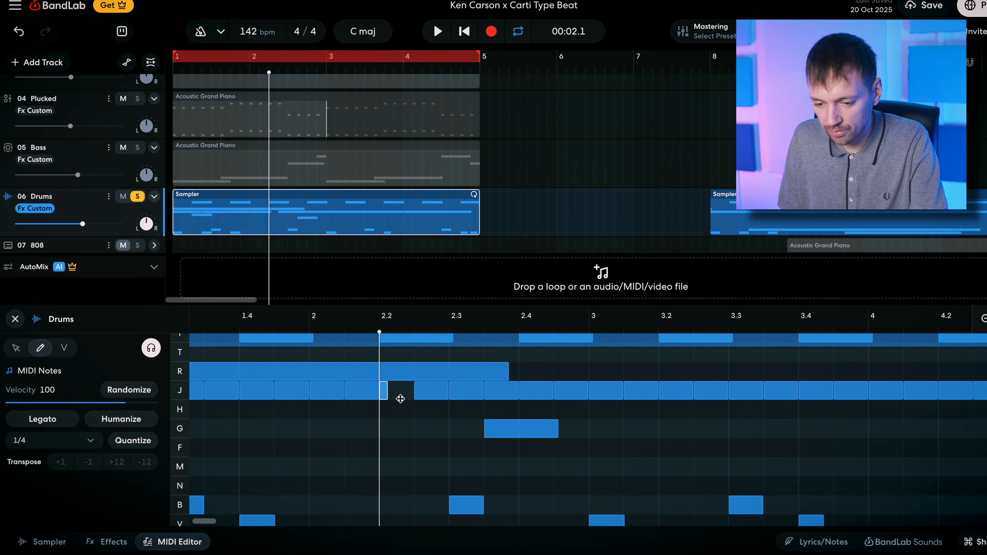
left_click_drag(400, 401, 398, 402)
key("space")
key("space")
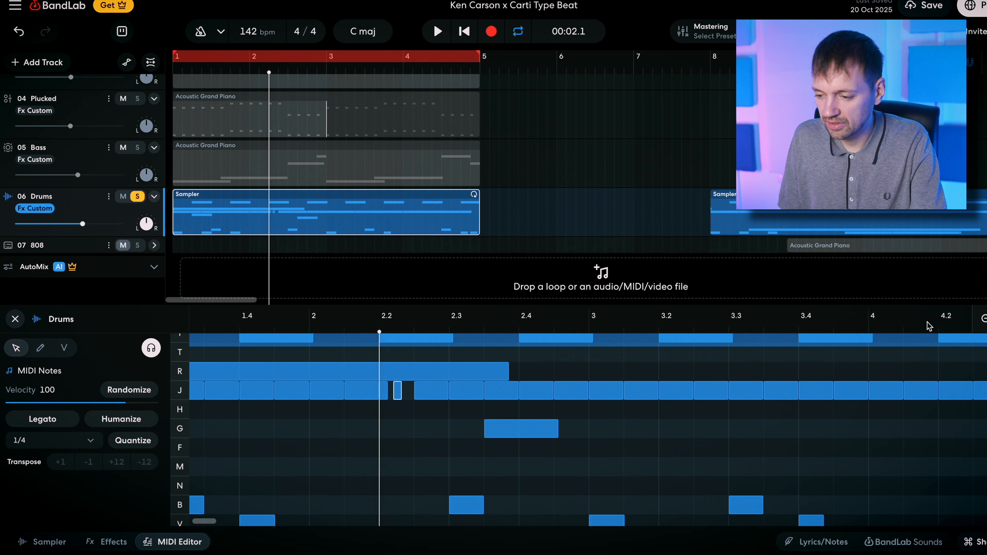
scroll(402, 398, "up", 5)
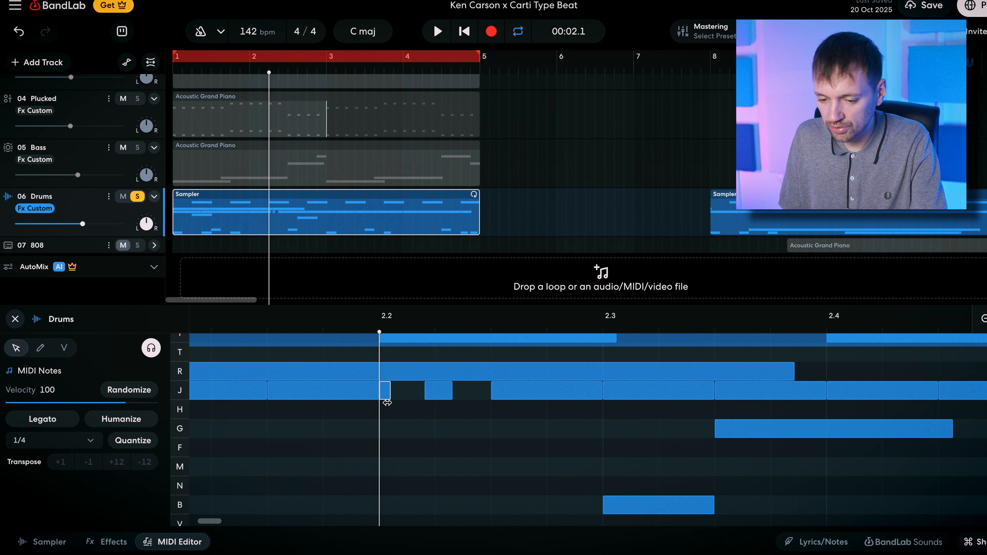
left_click_drag(408, 396, 428, 396)
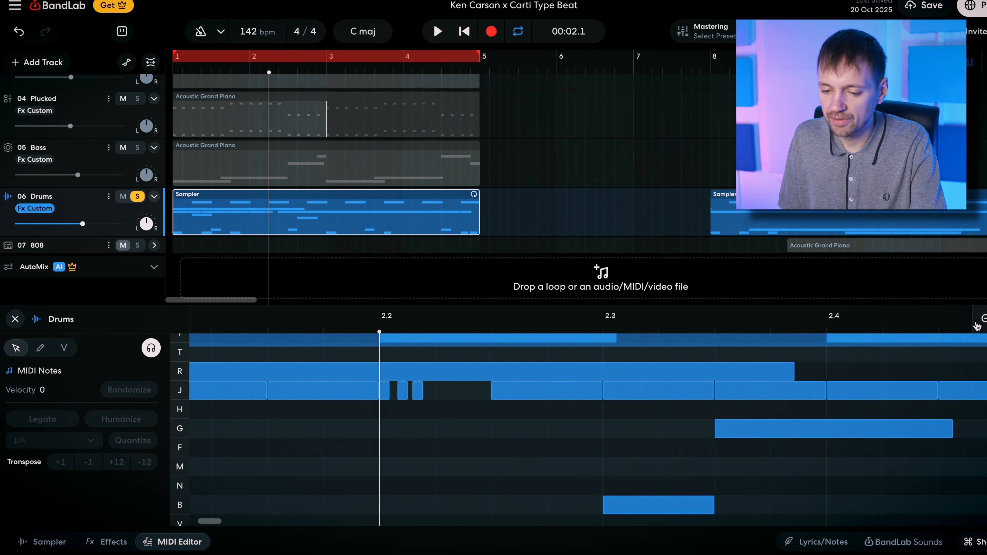
left_click(977, 325)
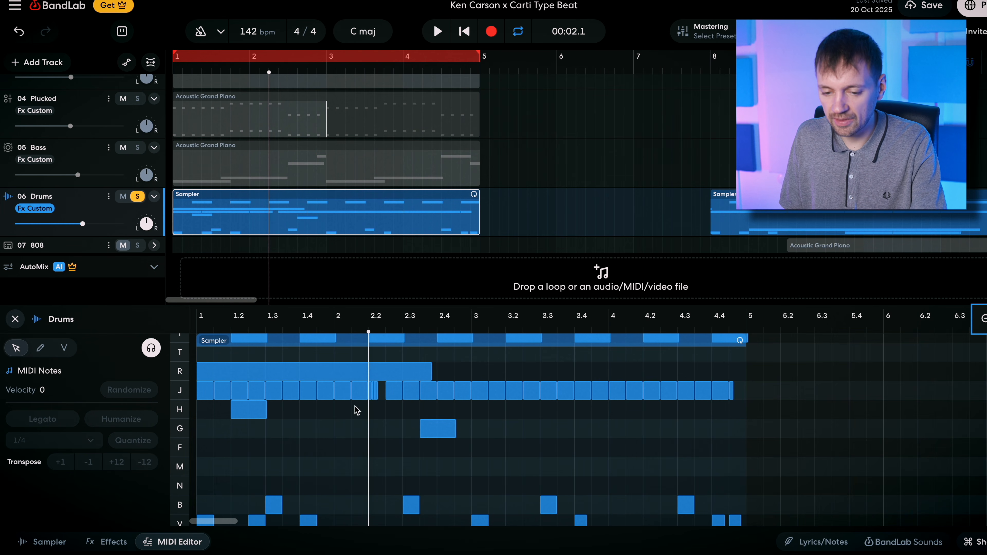
left_click(200, 335)
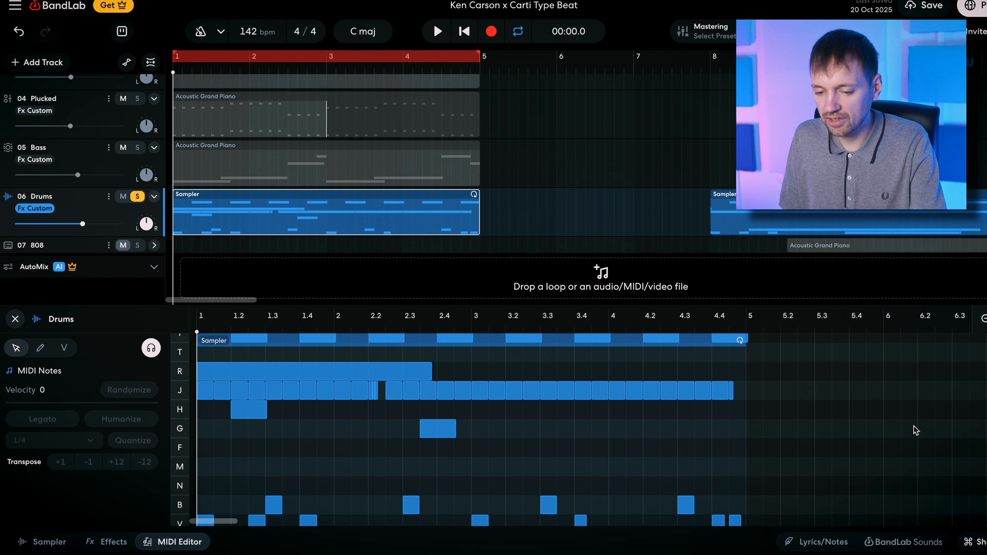
key("space")
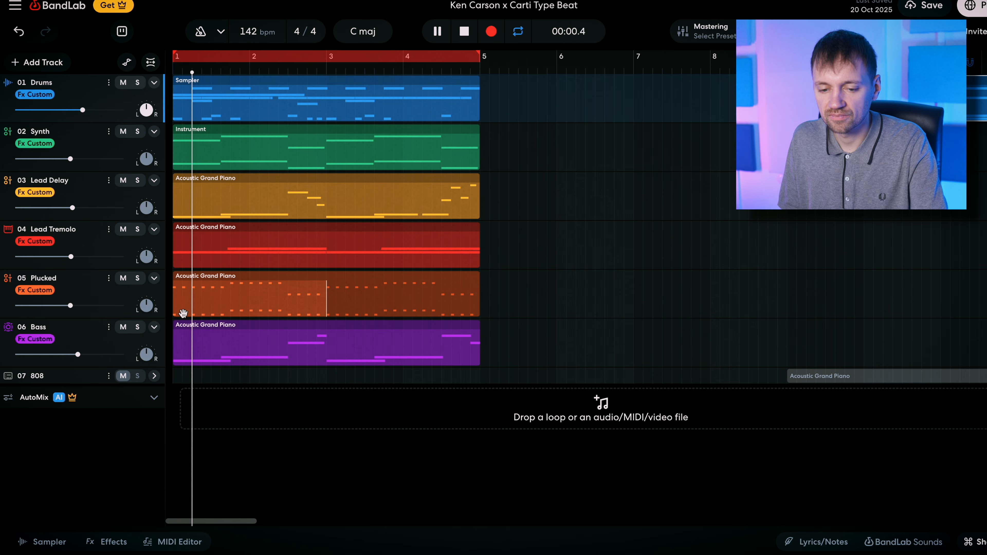
Copy the four-bar Synth, Lead Delay, Lead Tremolo, Plucked, Bass and Drums clips to bar 5, and play the arrangement
left_click(88, 347)
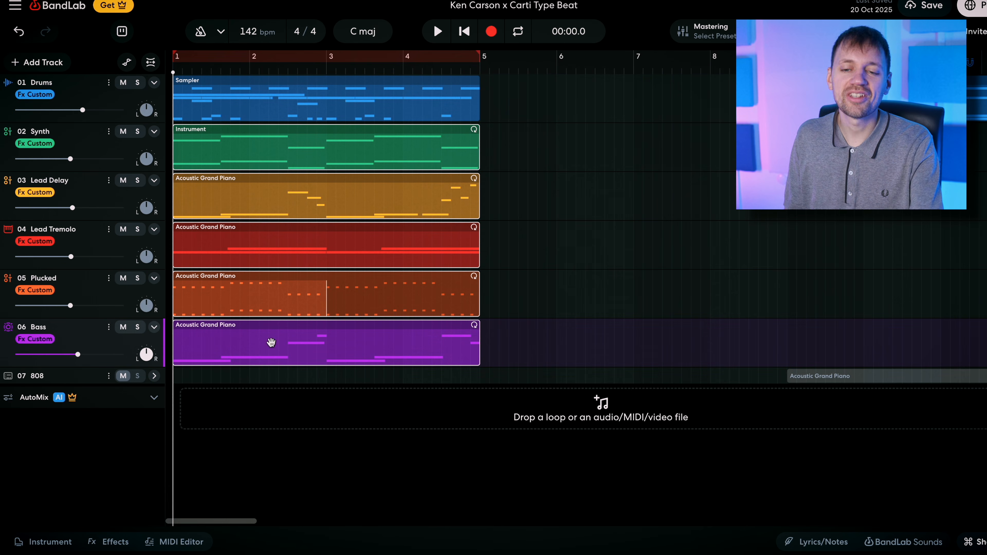
left_click_drag(206, 160, 517, 159)
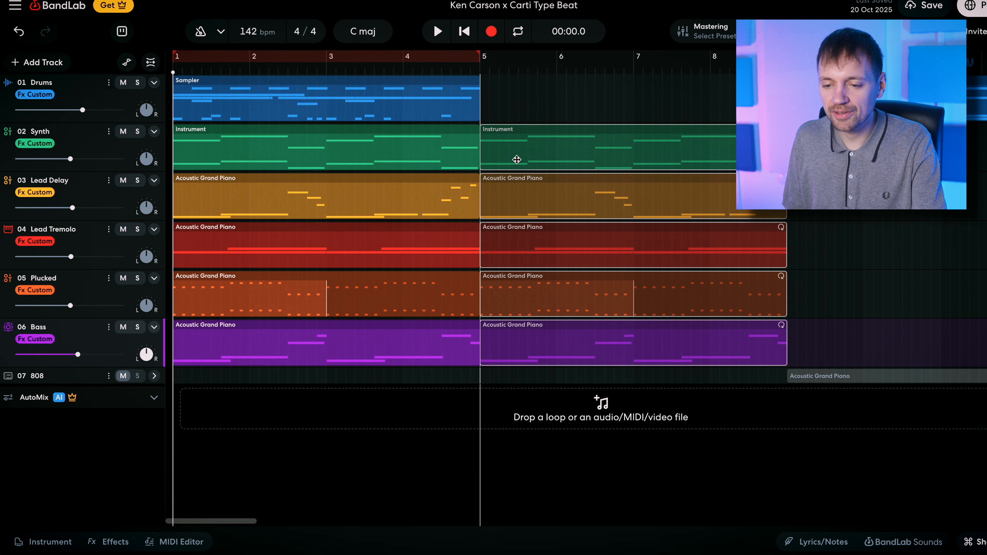
left_click_drag(268, 102, 579, 109)
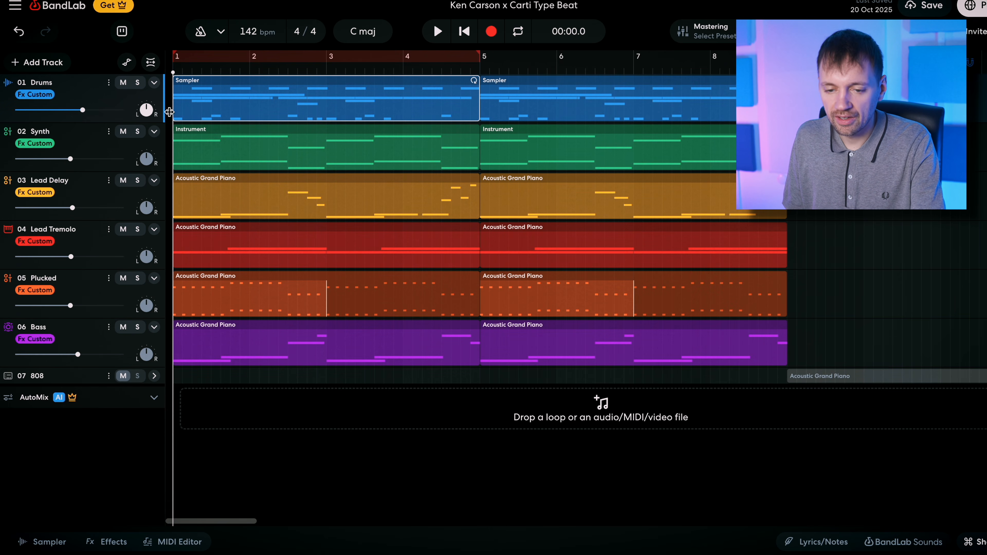
key("space")
key("space")
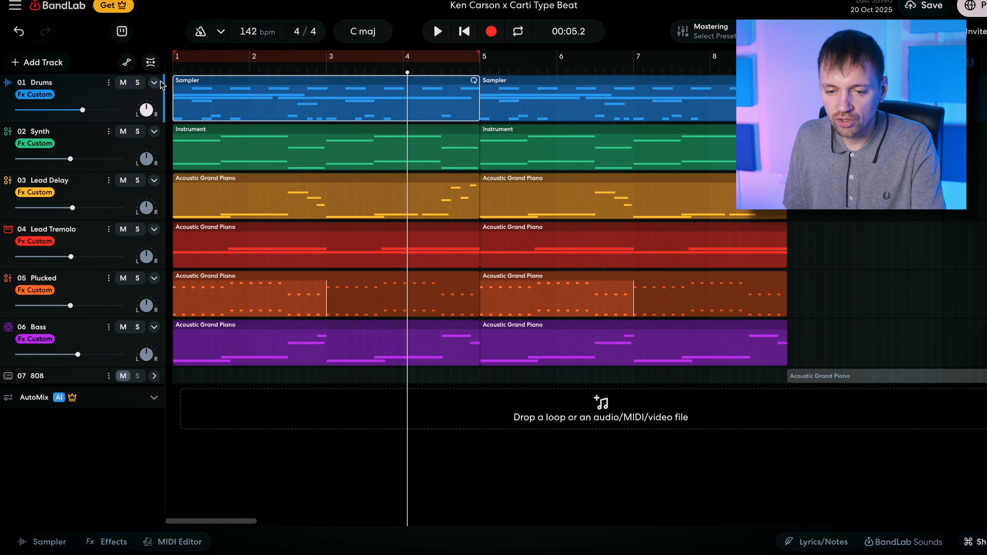
Trim the first Drums clip to start at bar 3 and delete its pad V notes within bar 3
left_click_drag(176, 101, 220, 101)
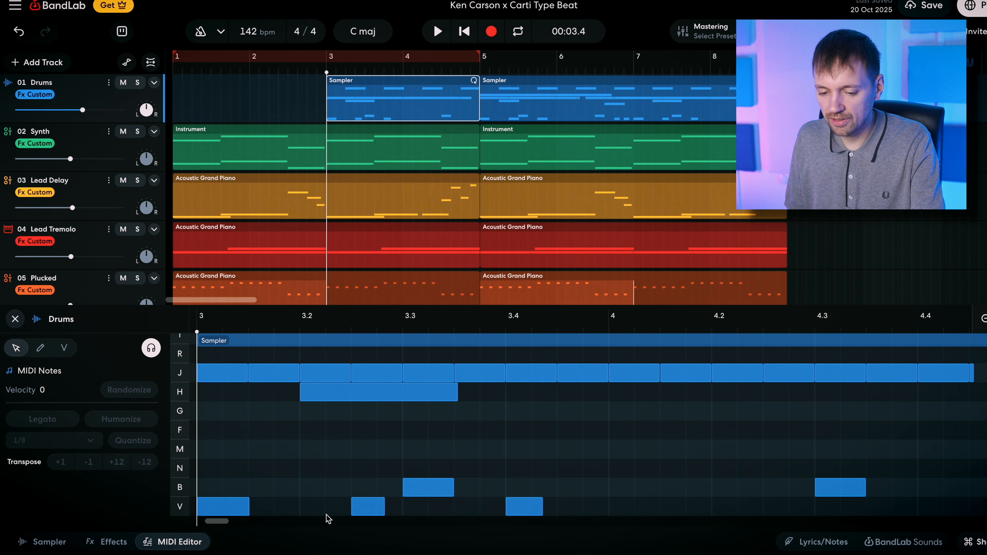
left_click(223, 514)
key("Delete")
left_click_drag(307, 513, 541, 513)
key("Delete")
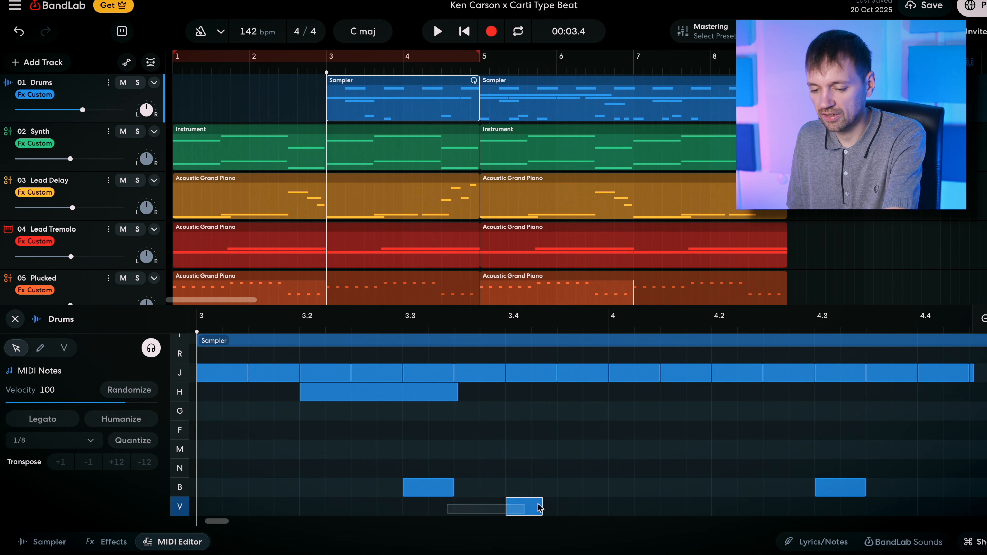
key("Delete")
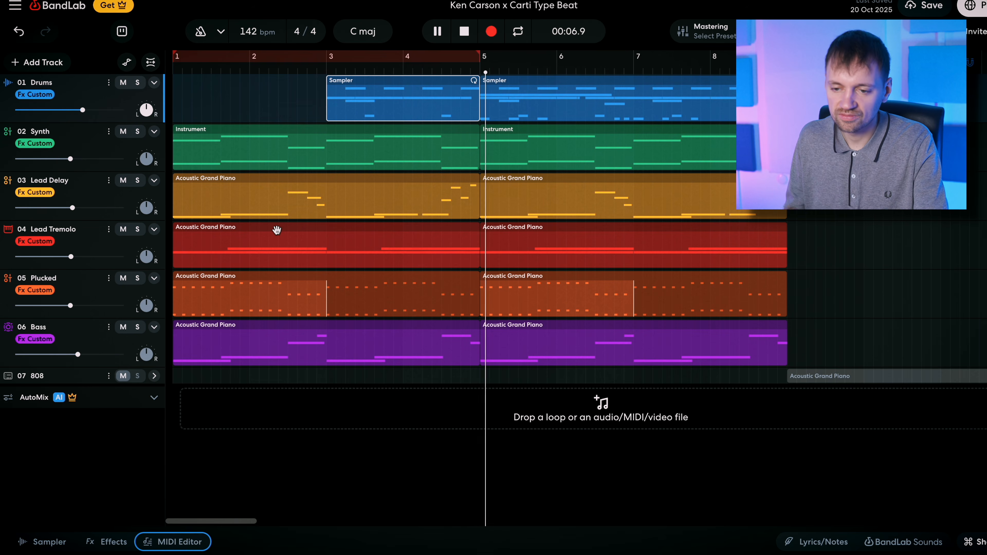
Delete the Bass, Lead Delay and Lead Tremolo clips from the first four bars and return to the start
left_click(258, 344)
key("Delete")
key("space")
key("Home")
left_click(219, 255)
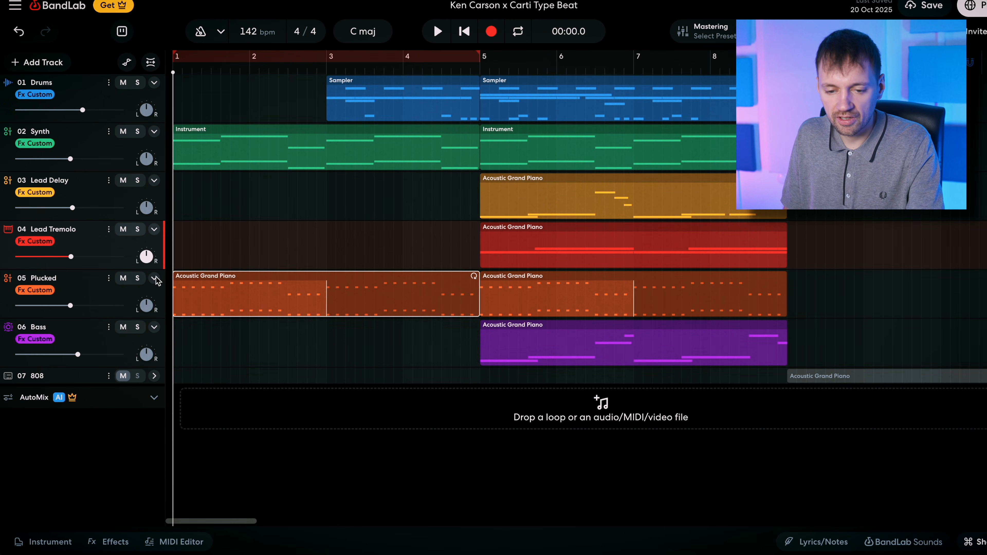
Solo the Plucked and Synth tracks in turn to audition the intro, and turn the solos off again
left_click(137, 278)
key("space")
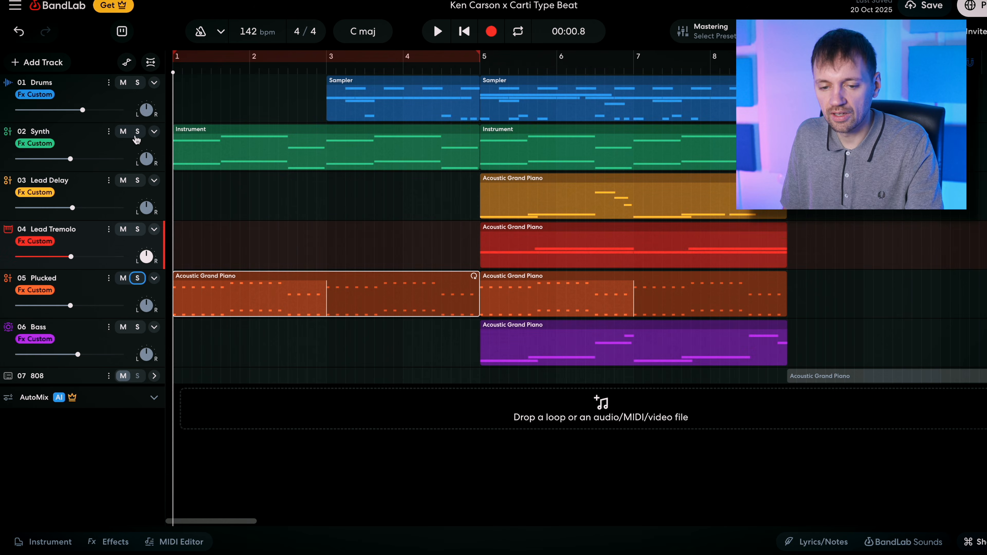
left_click(137, 131)
key("space")
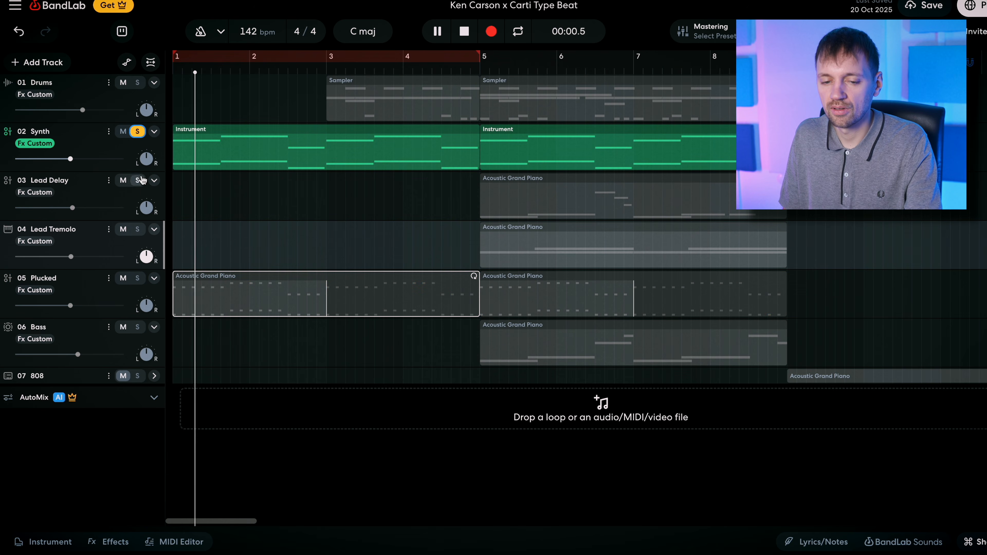
left_click(137, 131)
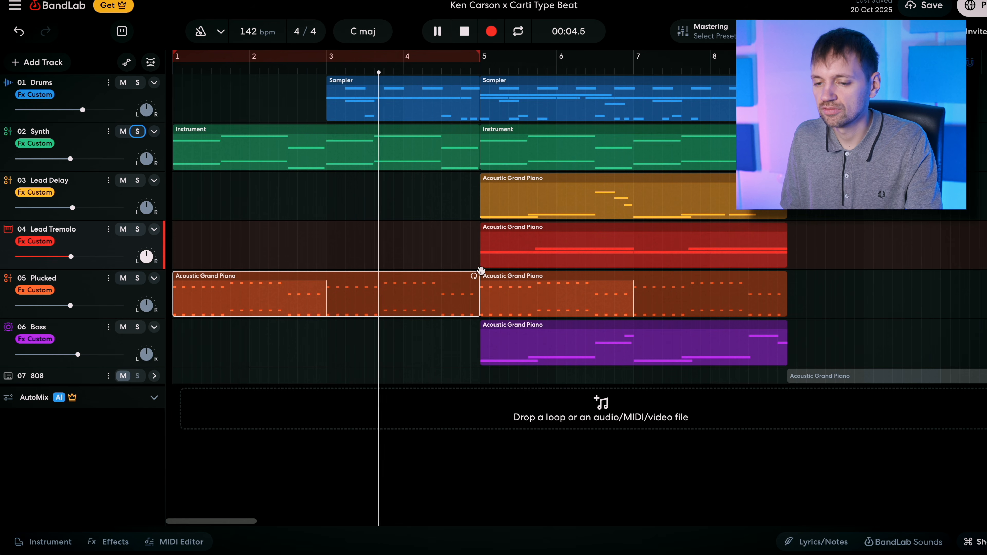
Duplicate the bar 5 clips of all six tracks to bar 9, and repeat them at bar 13 without the Bass
scroll(481, 271, "right", 1)
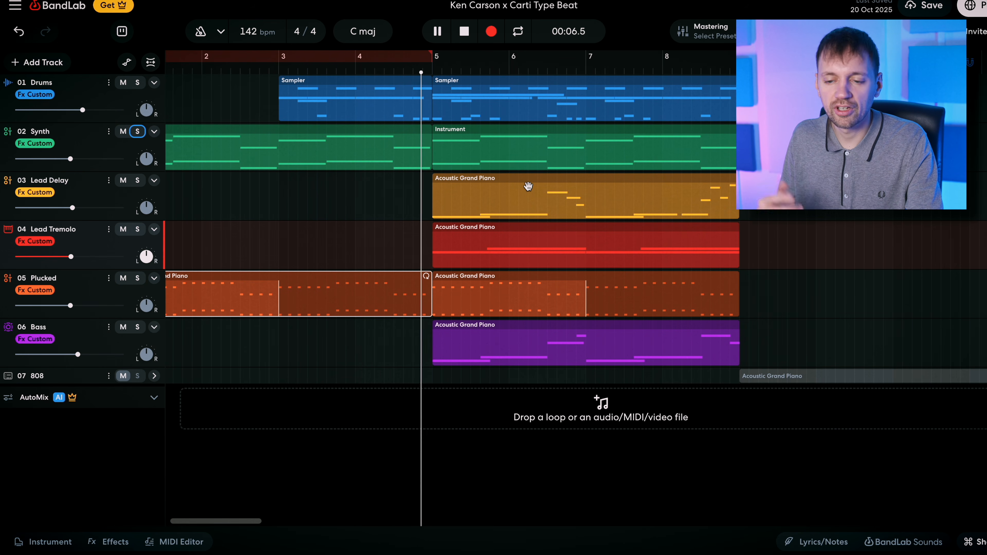
scroll(563, 248, "right", 4)
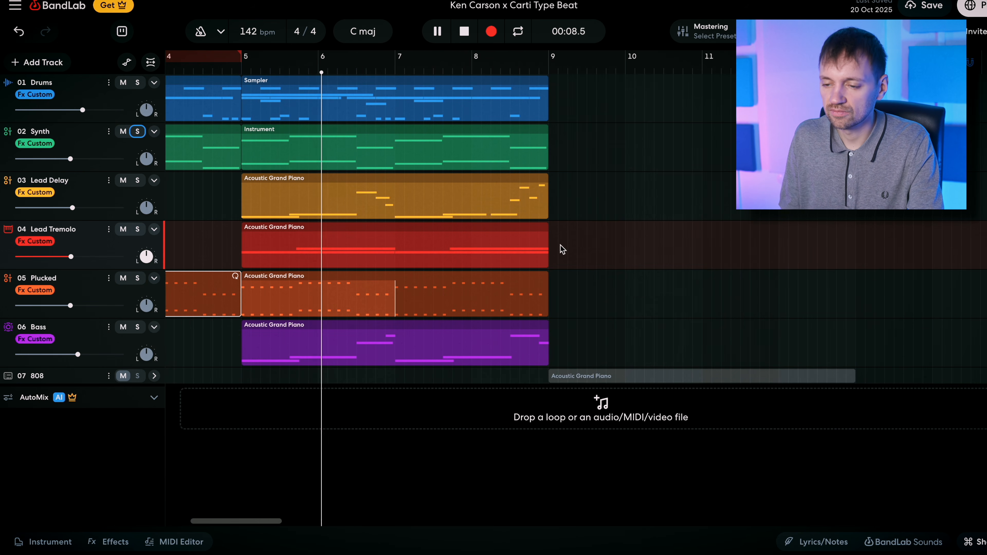
scroll(560, 247, "down", 2)
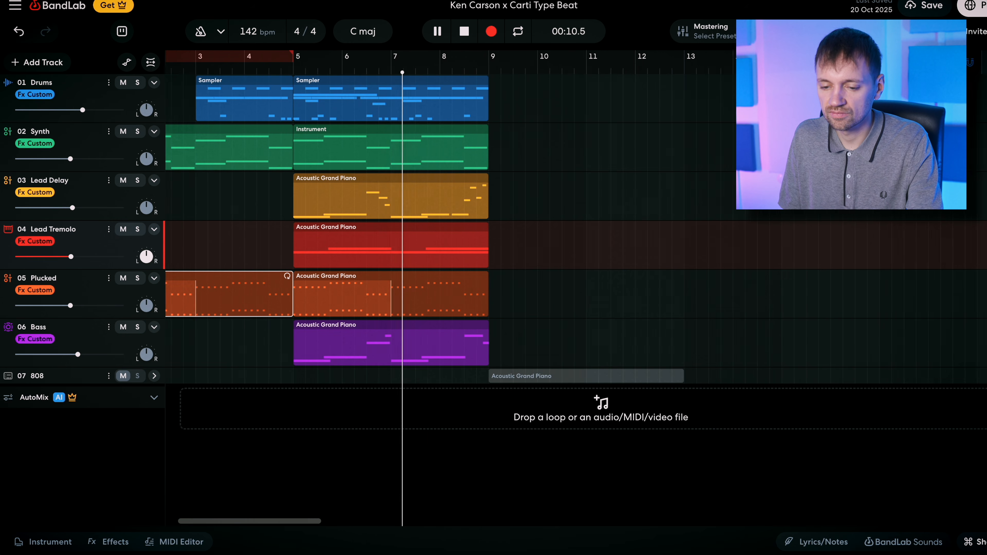
scroll(568, 346, "down", 2)
left_click_drag(545, 349, 332, 111)
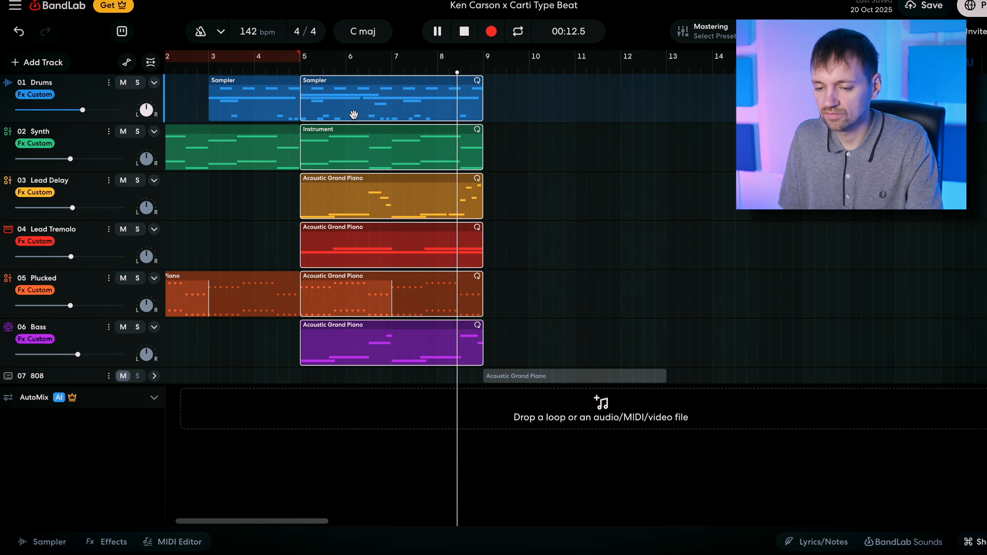
key("ctrl+d")
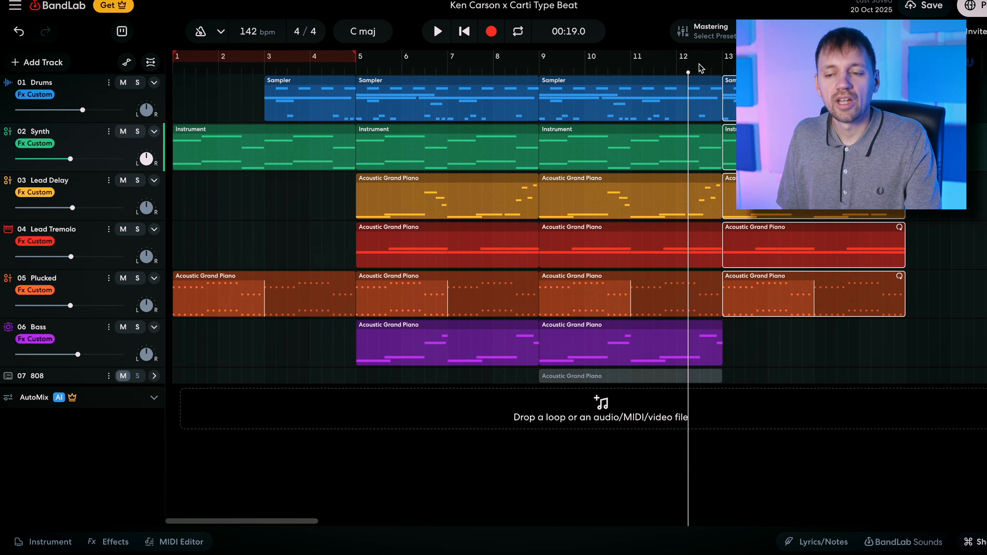
scroll(716, 241, "right", 5)
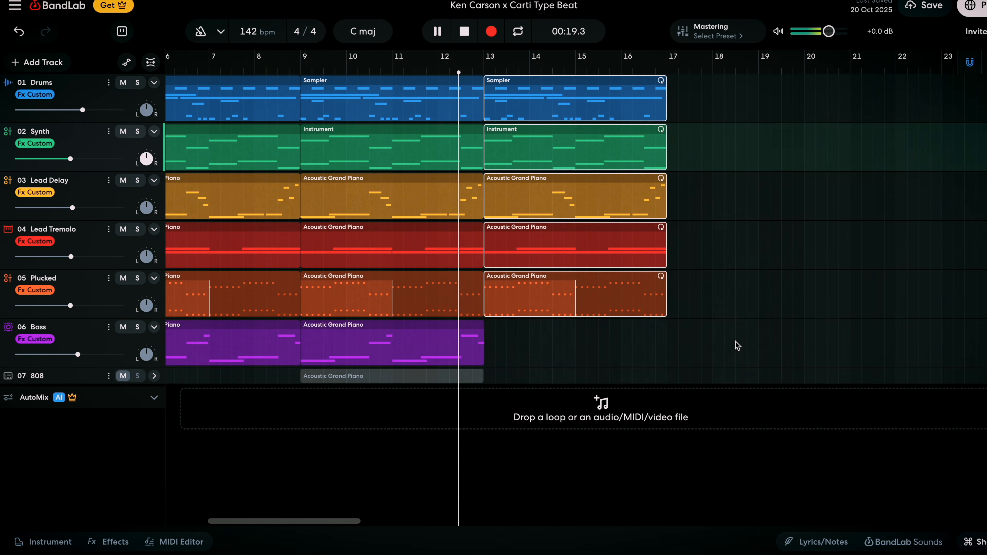
left_click(730, 342)
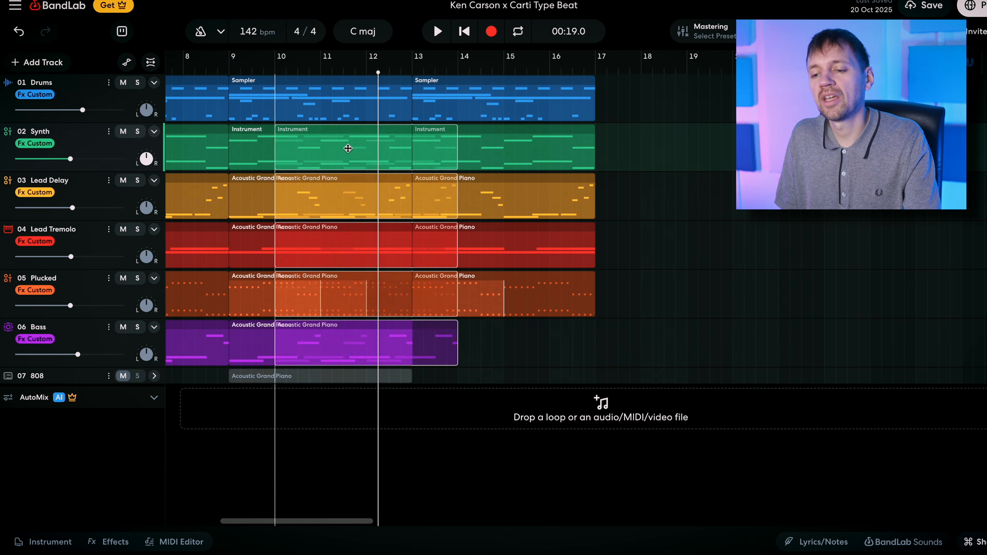
Copy the bar 9 Synth, Lead Delay, Lead Tremolo, Plucked and Bass clips to bar 17, and play from just before it
left_click_drag(452, 160, 640, 160)
left_click(580, 70)
key("space")
scroll(715, 280, "right", 3)
left_click(706, 279)
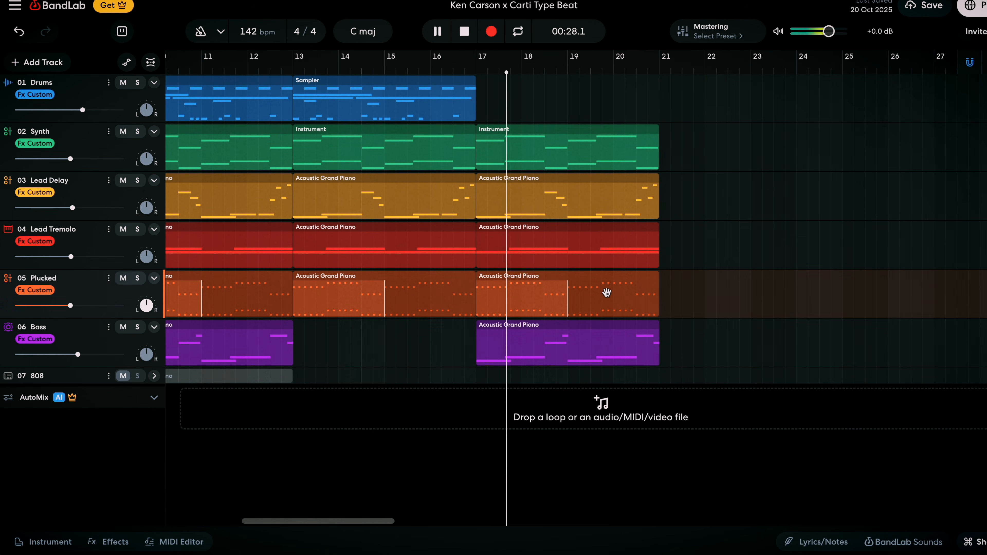
Delete the Lead Delay clip that starts at bar 13, and pause playback
left_click(528, 205)
left_click(425, 209)
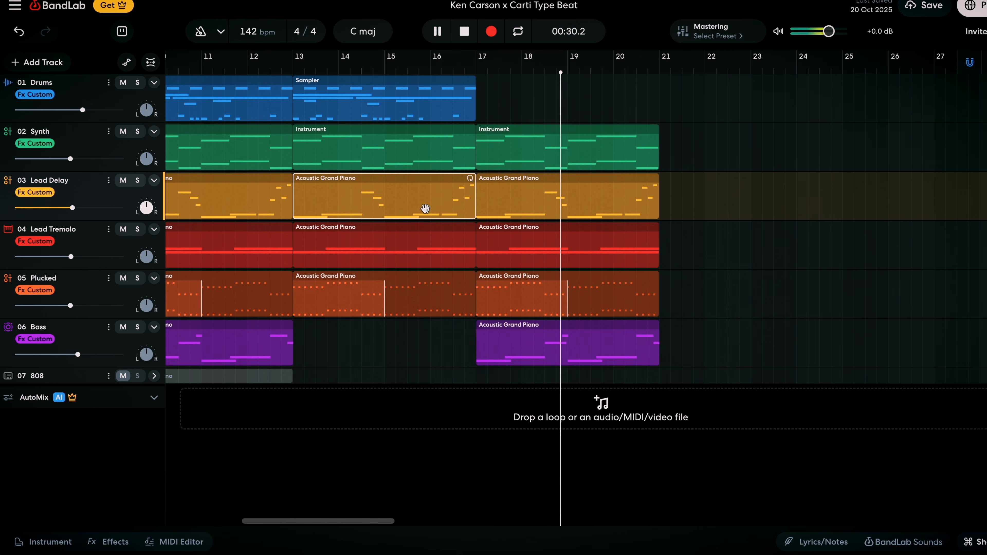
key("Delete")
key("space")
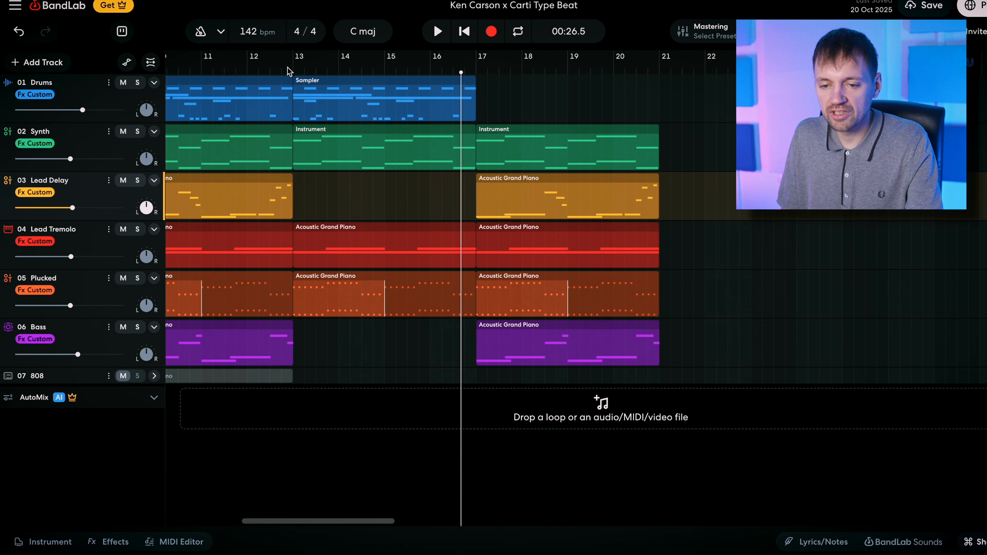
Play the section leading into bar 17, soloing the Lead Delay track briefly and turning its solo off again
left_click(289, 70)
key("space")
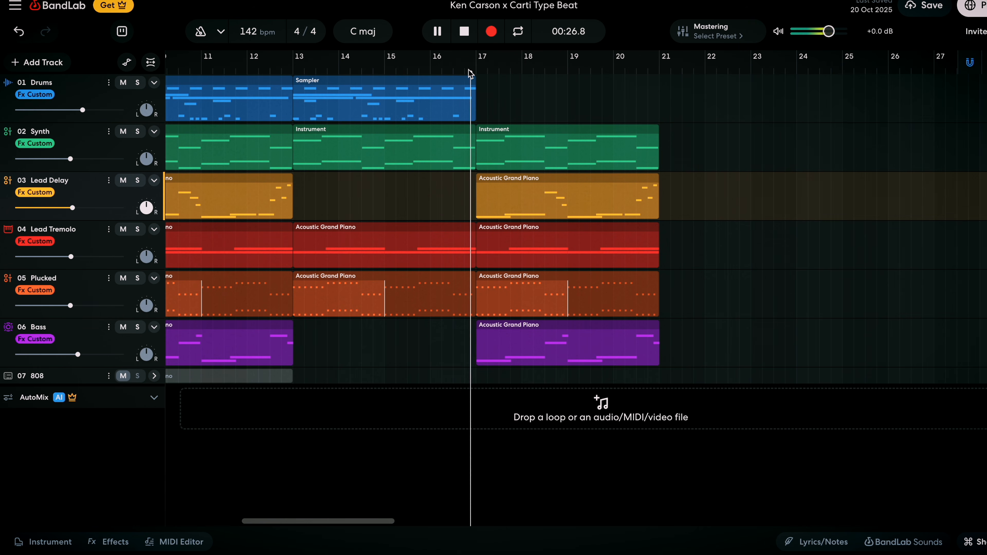
key("space")
key("s")
key("space")
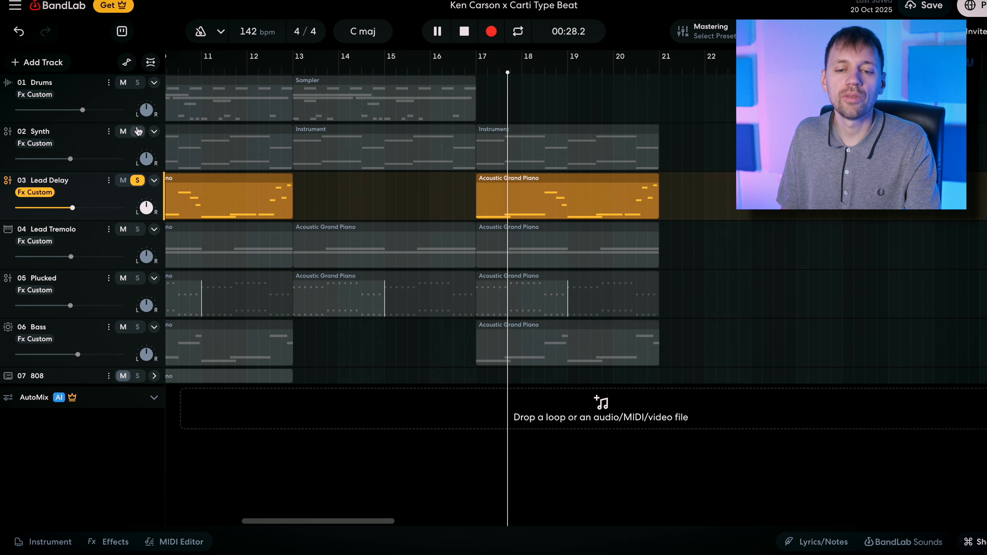
left_click(142, 184)
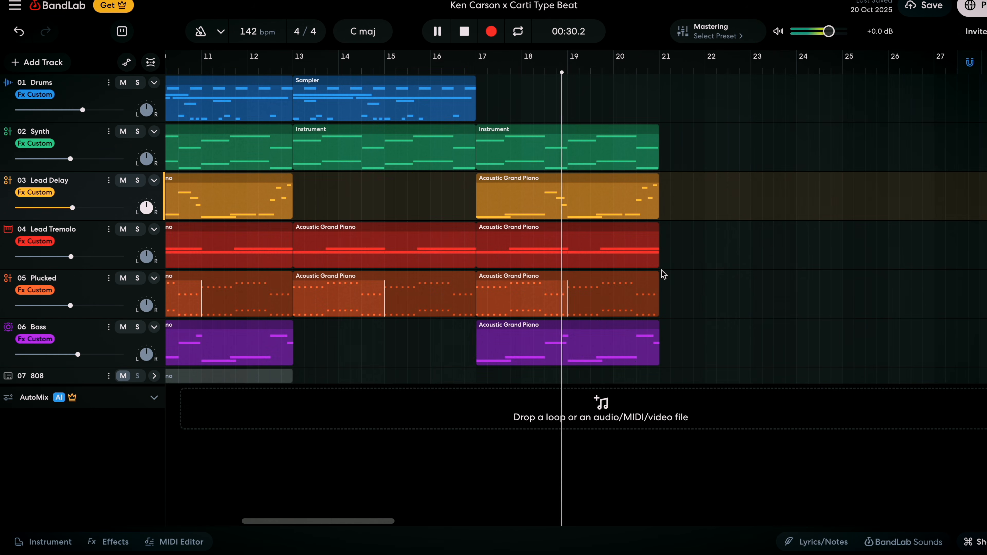
left_click(428, 262)
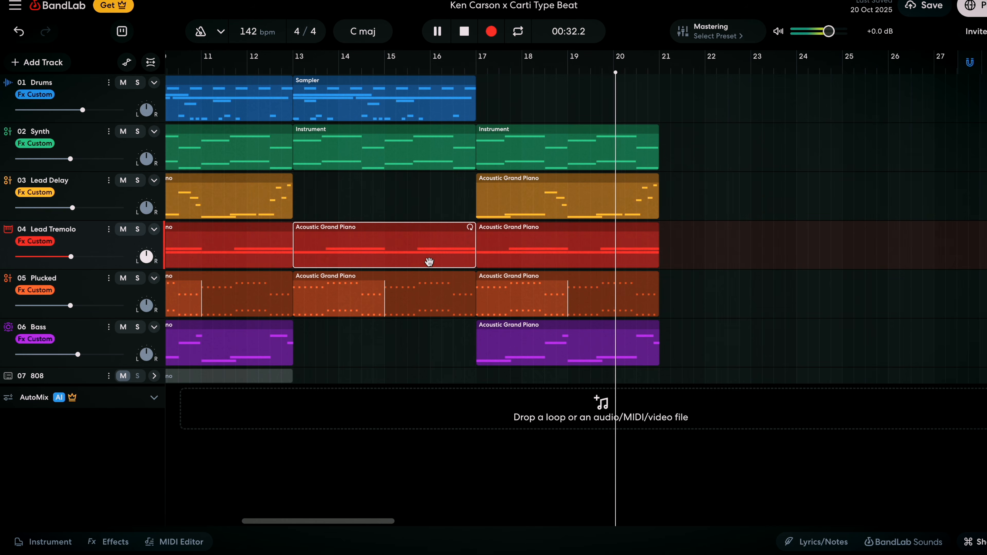
scroll(428, 262, "down", 3)
key("space")
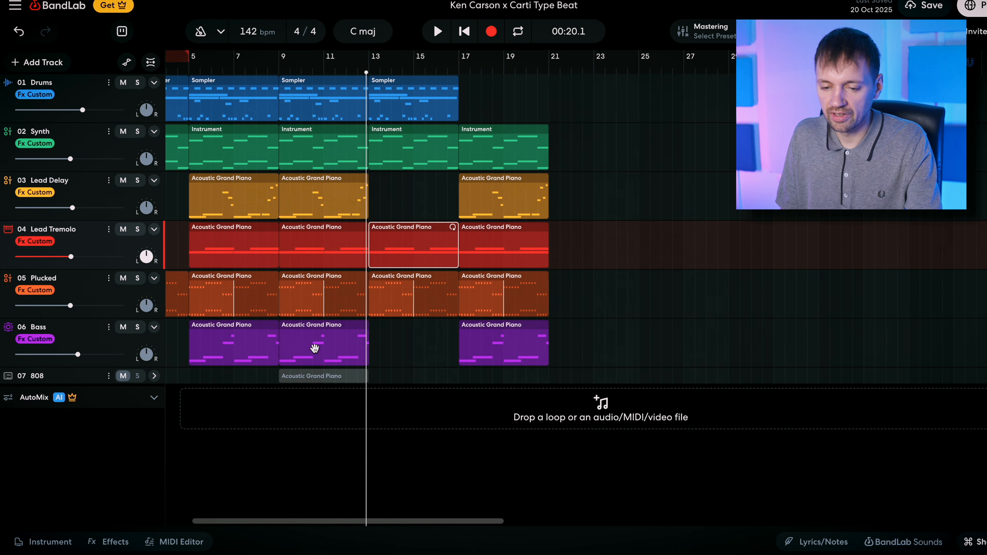
Copy the bar 9 clips of the Bass, Plucked, Lead Tremolo, Lead Delay, Synth and Drums tracks to bar 21
left_click(315, 346)
left_click(300, 294, "shift")
left_click(293, 258, "shift")
left_click(304, 185, "shift")
left_click(313, 147, "shift")
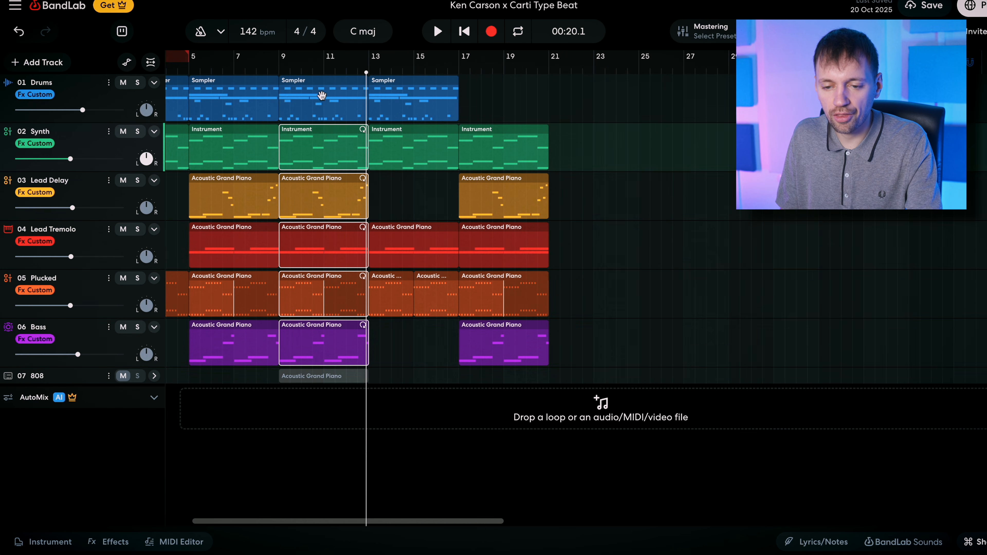
left_click_drag(319, 102, 588, 104)
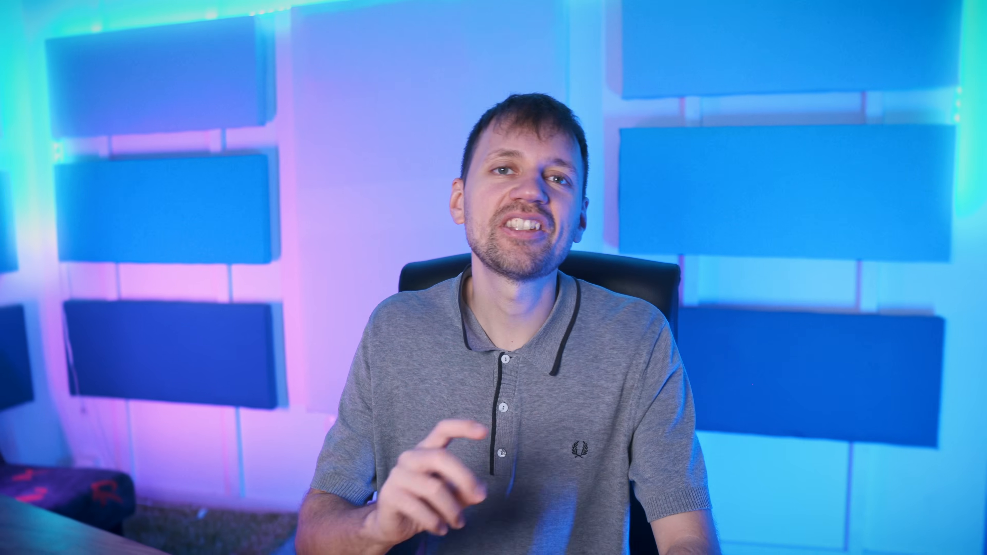